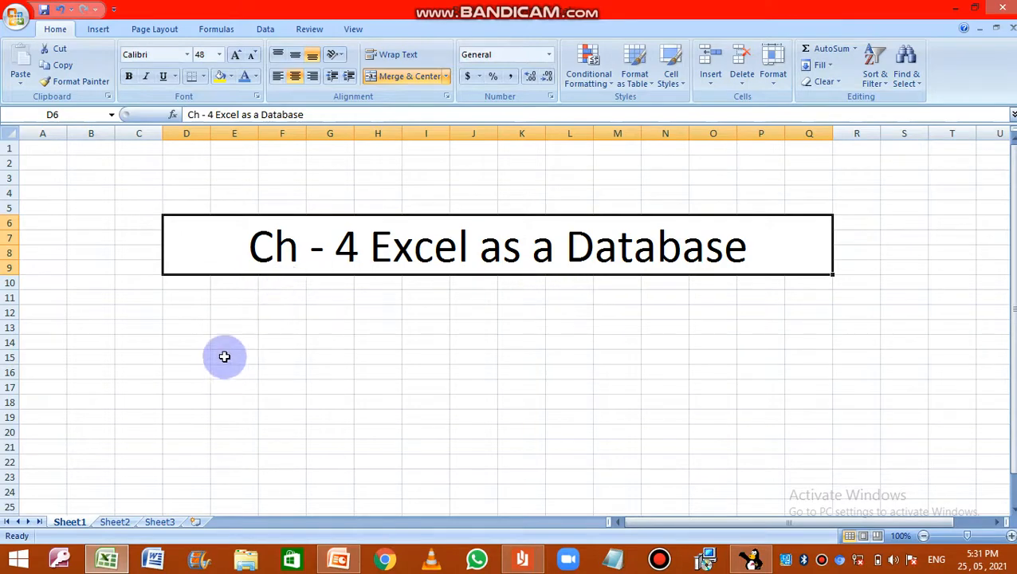
Step: Open Sheet3 and highlight each field column of the student table one by one, from Adm No to Address
{"action": "left_click", "coordinate": [162, 524]}
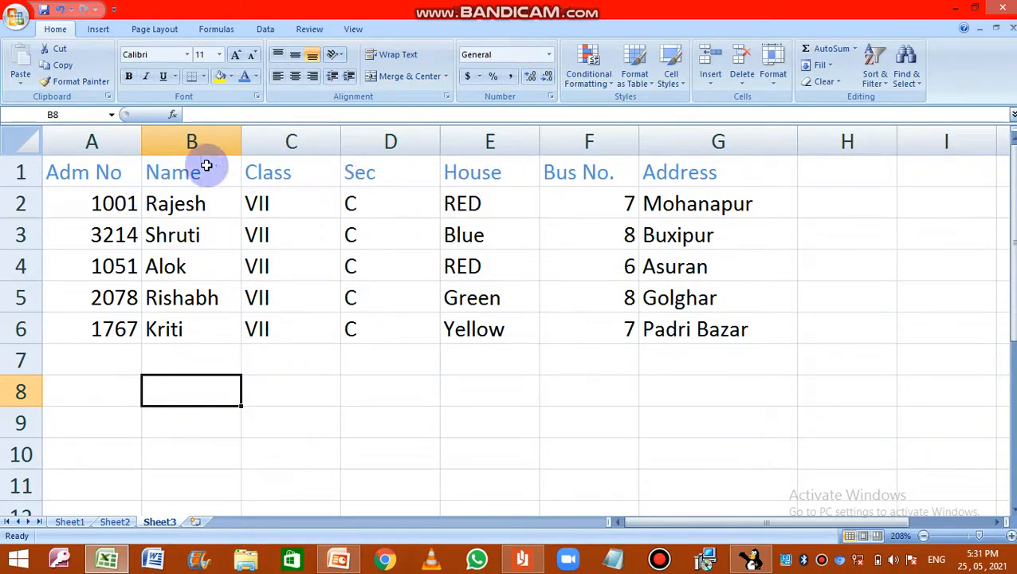
{"action": "left_click", "coordinate": [103, 140]}
{"action": "left_click", "coordinate": [184, 140]}
{"action": "left_click", "coordinate": [275, 140]}
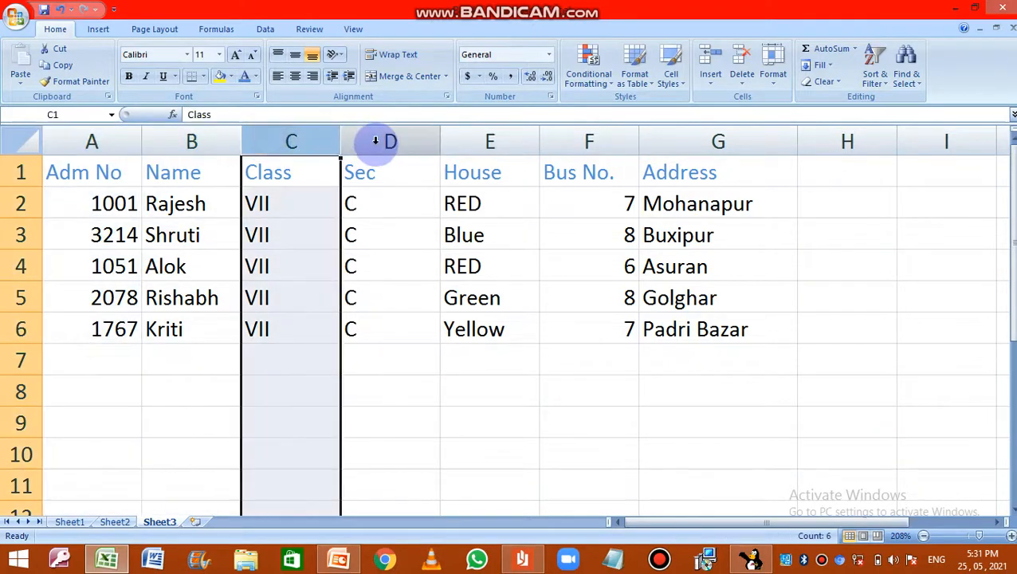
{"action": "left_click", "coordinate": [375, 141]}
{"action": "left_click", "coordinate": [493, 140]}
{"action": "left_click", "coordinate": [578, 140]}
{"action": "left_click", "coordinate": [676, 143]}
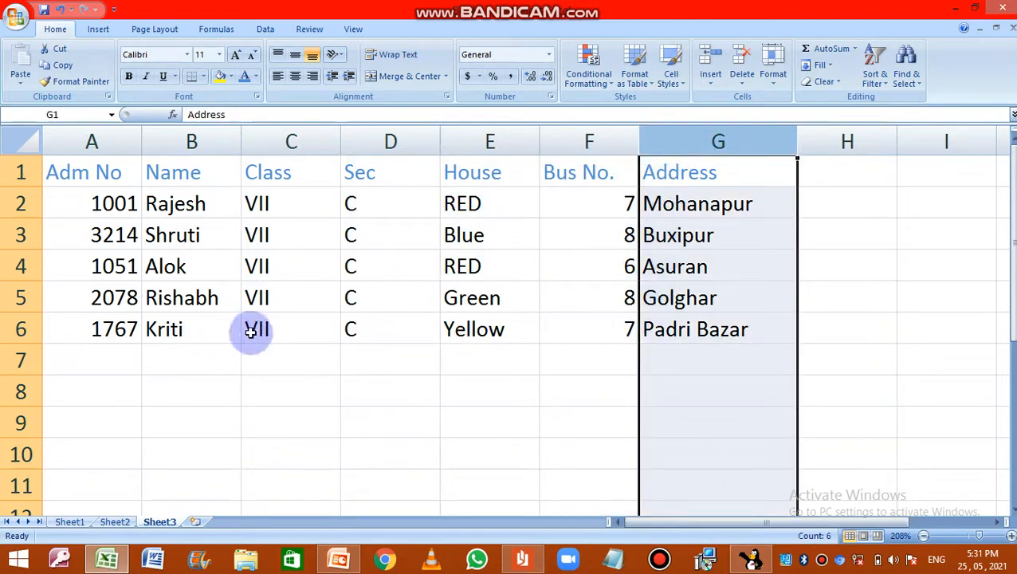
Step: Go through columns A to G a second time, selecting each whole column in order
{"action": "left_click", "coordinate": [110, 136]}
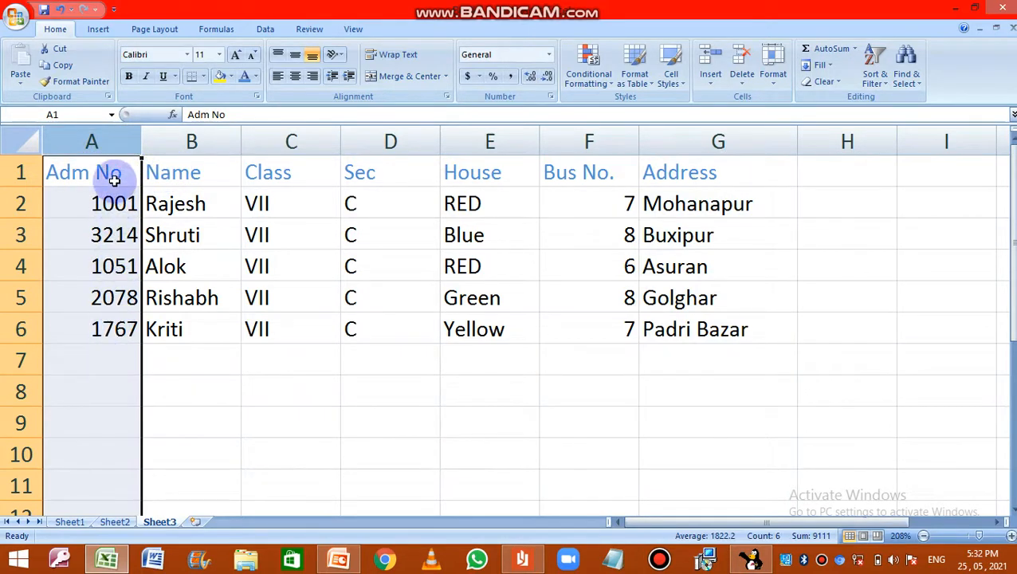
{"action": "left_click", "coordinate": [206, 141]}
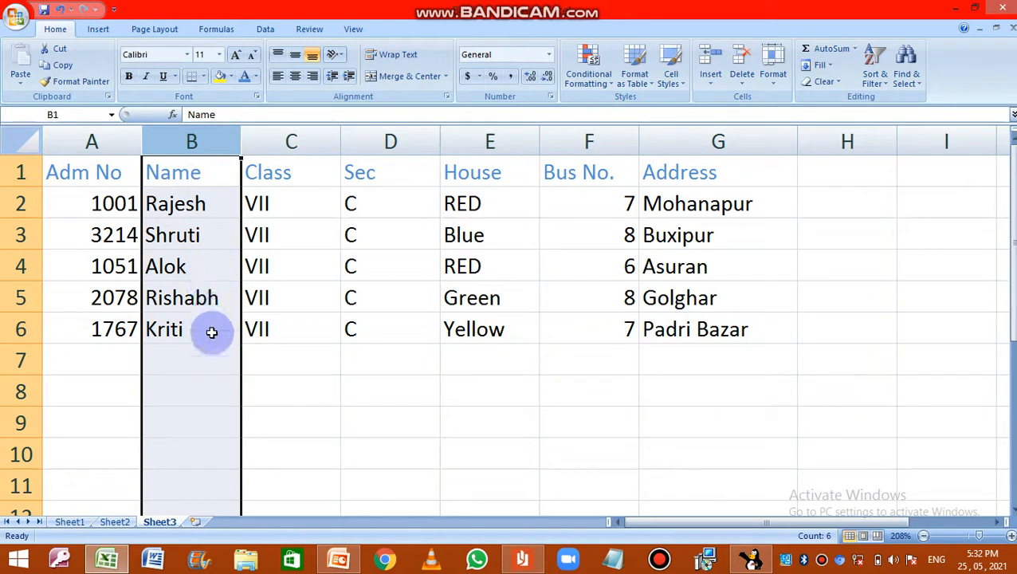
{"action": "left_click", "coordinate": [291, 141]}
{"action": "left_click", "coordinate": [387, 141]}
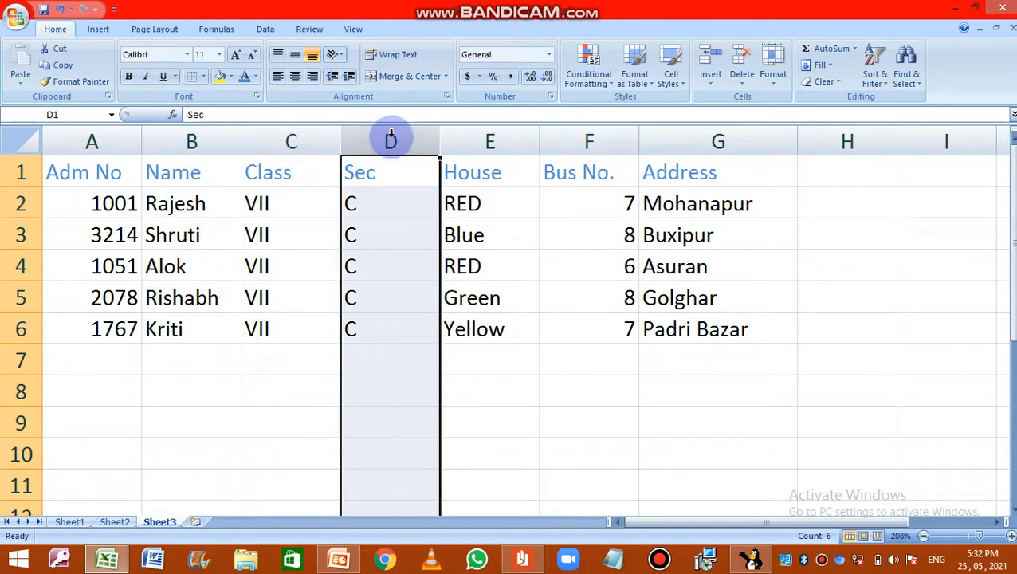
{"action": "left_click", "coordinate": [493, 141]}
{"action": "left_click", "coordinate": [579, 139]}
{"action": "left_click", "coordinate": [677, 147]}
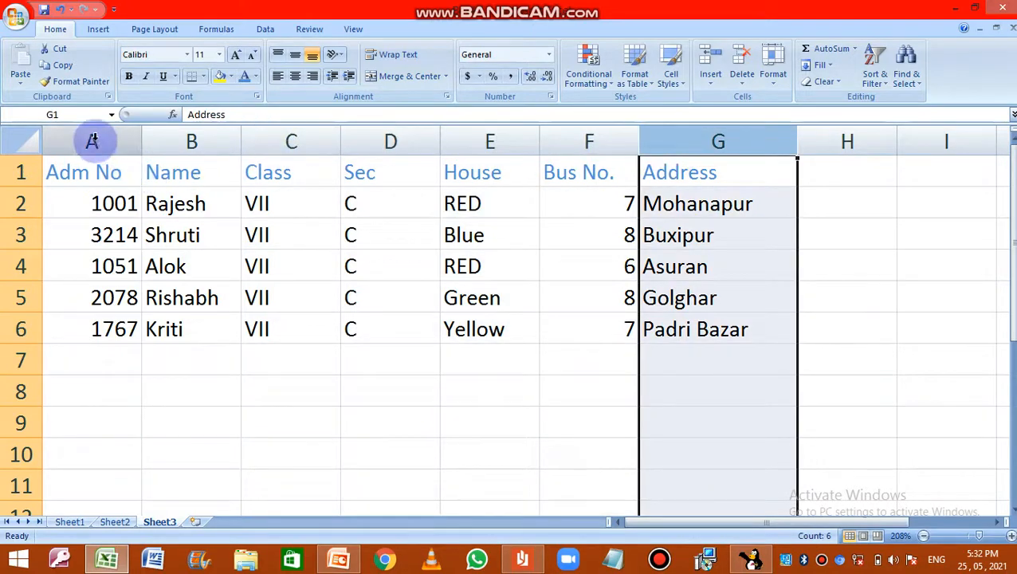
Step: Step through the field-name cells in row 1, from Adm No in A1 to Address in G1
{"action": "left_click", "coordinate": [85, 171]}
{"action": "left_click", "coordinate": [231, 171]}
{"action": "left_click", "coordinate": [293, 175]}
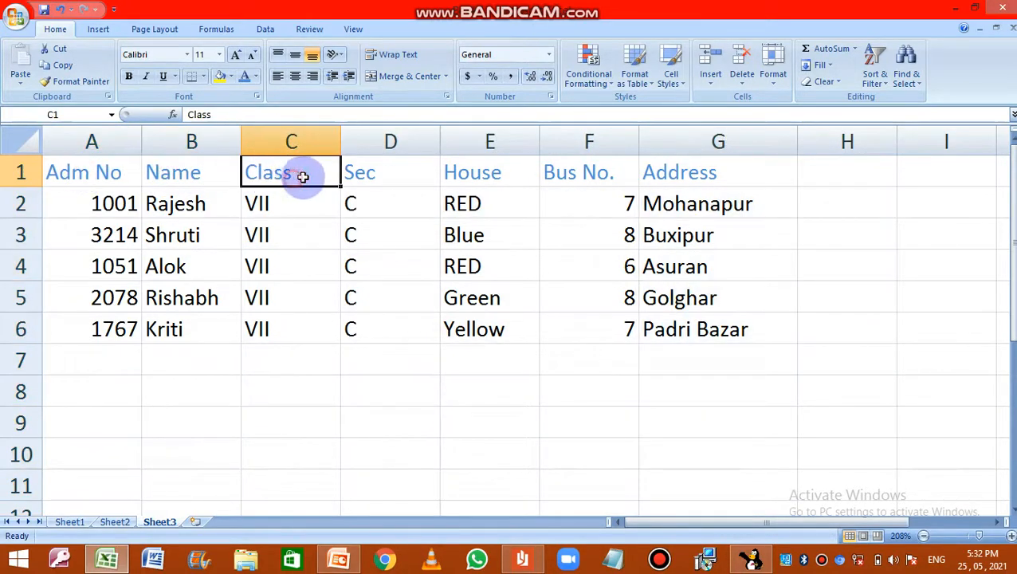
{"action": "left_click", "coordinate": [390, 173]}
{"action": "left_click", "coordinate": [514, 166]}
{"action": "left_click", "coordinate": [586, 174]}
{"action": "left_click", "coordinate": [670, 169]}
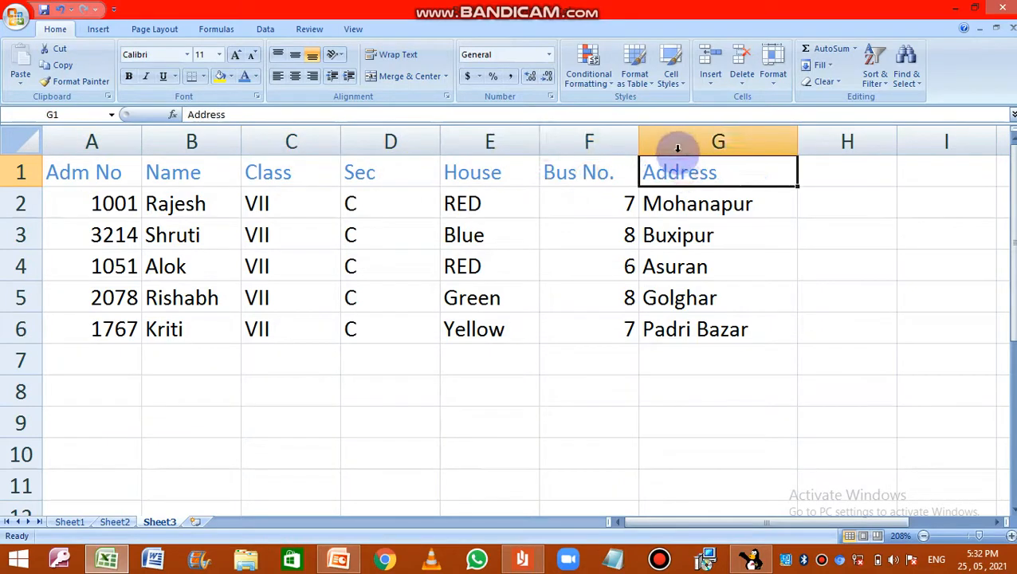
Step: Highlight the field columns in reverse order, from Address in column G back to Adm No in column A
{"action": "left_click", "coordinate": [678, 144]}
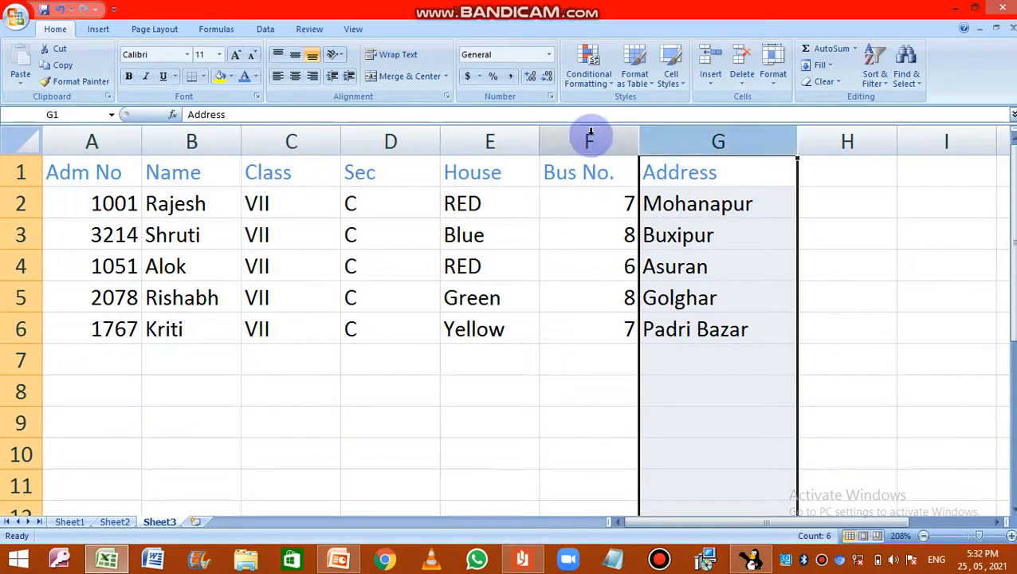
{"action": "left_click", "coordinate": [590, 137]}
{"action": "left_click", "coordinate": [466, 141]}
{"action": "left_click", "coordinate": [388, 141]}
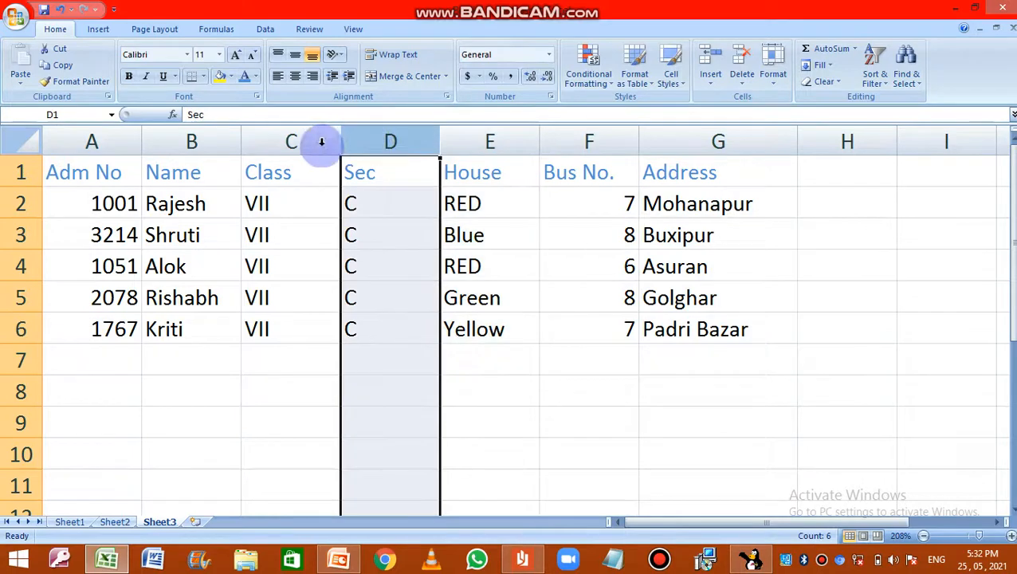
{"action": "left_click", "coordinate": [292, 141]}
{"action": "left_click", "coordinate": [193, 141]}
{"action": "left_click", "coordinate": [80, 139]}
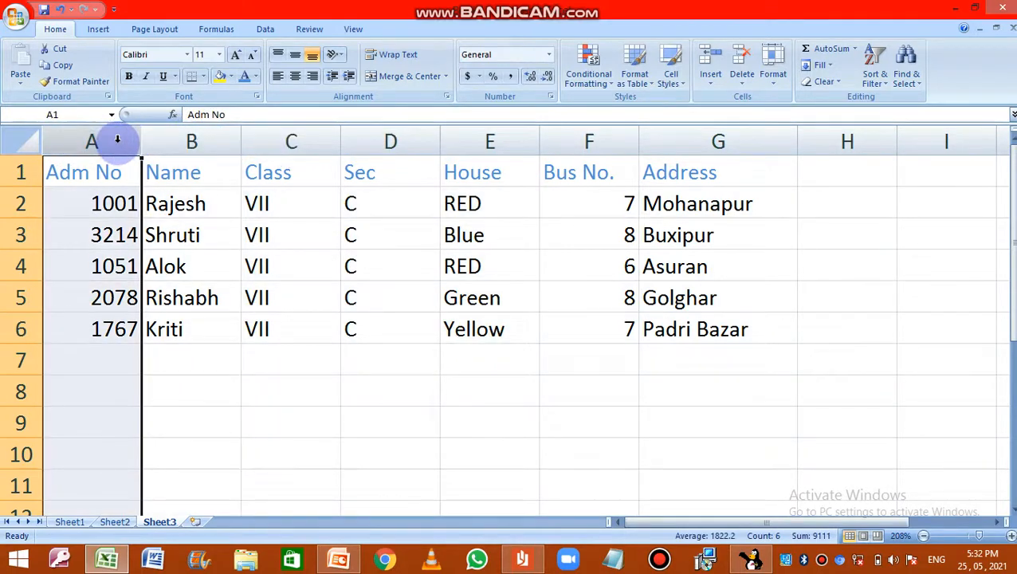
Step: Select the whole table A1:G6 and highlight its Address, Bus No., House, Name and Adm No columns individually
{"action": "left_click_drag", "start_coordinate": [102, 171], "coordinate": [674, 329]}
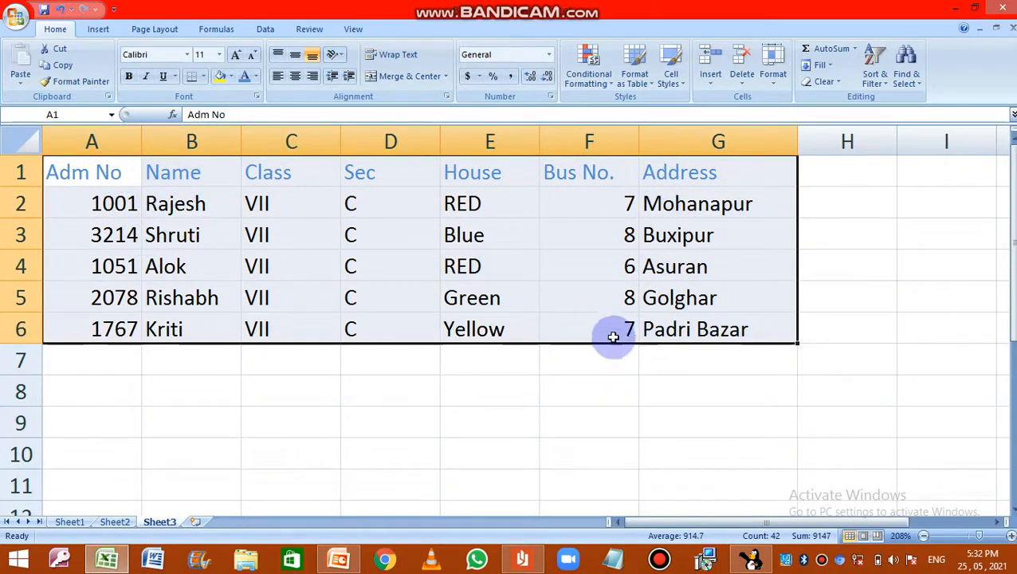
{"action": "left_click", "coordinate": [658, 141]}
{"action": "left_click", "coordinate": [593, 141]}
{"action": "left_click", "coordinate": [474, 137]}
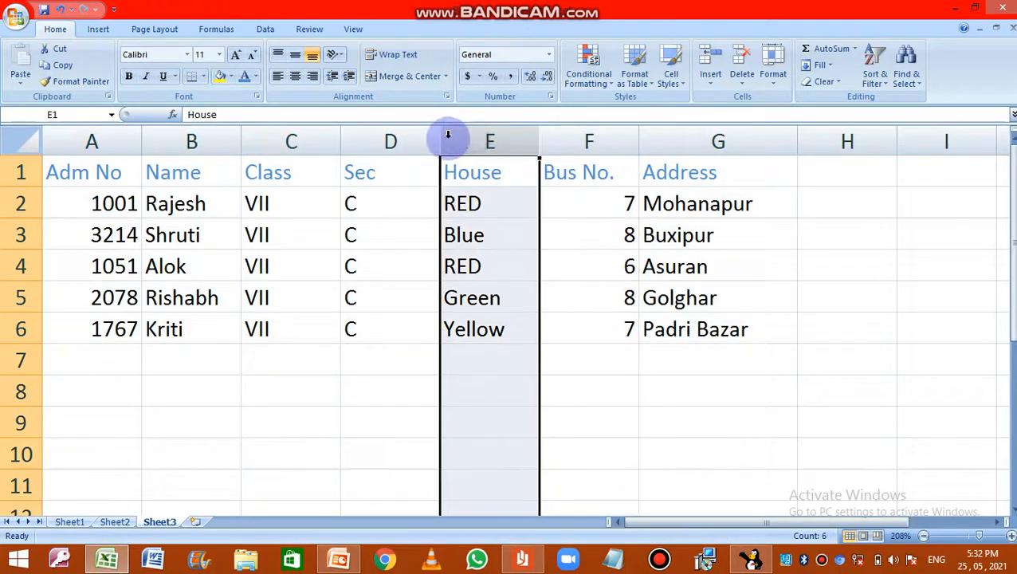
{"action": "left_click", "coordinate": [155, 136]}
{"action": "left_click", "coordinate": [75, 133]}
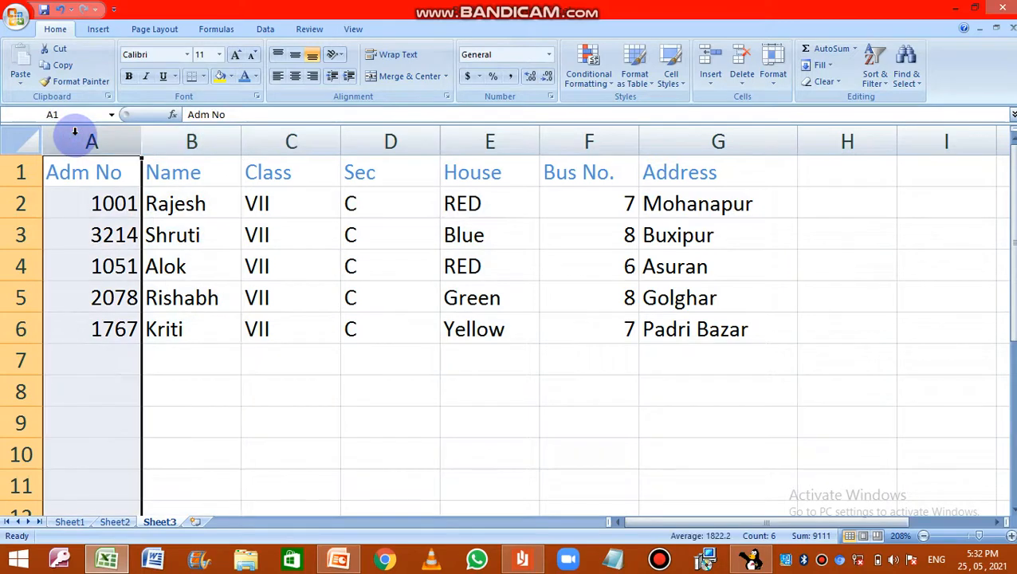
Step: Highlight rows 2 and 3 of the table and label row 3 by entering "record" in cell H3
{"action": "left_click", "coordinate": [21, 204]}
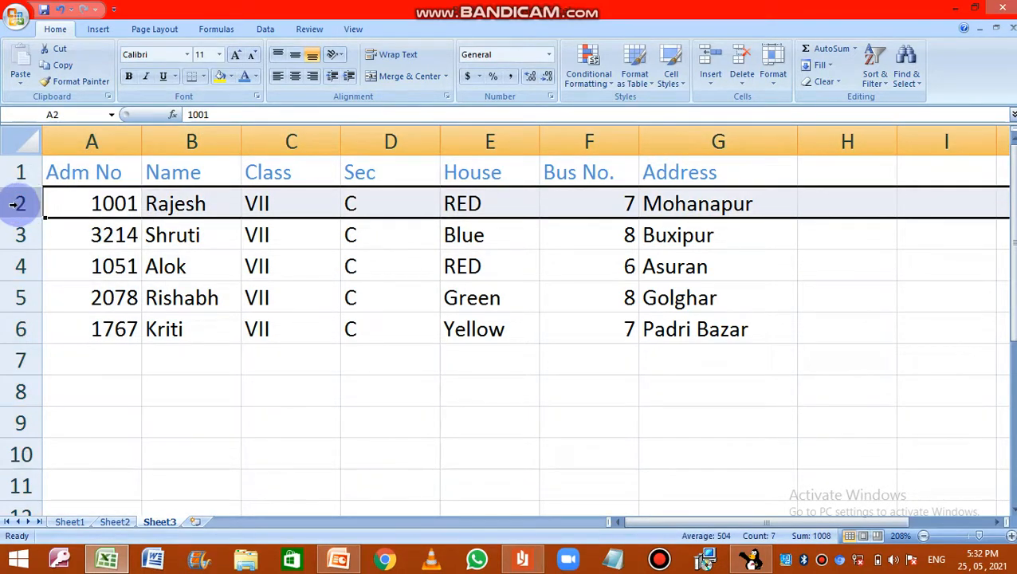
{"action": "left_click", "coordinate": [14, 236]}
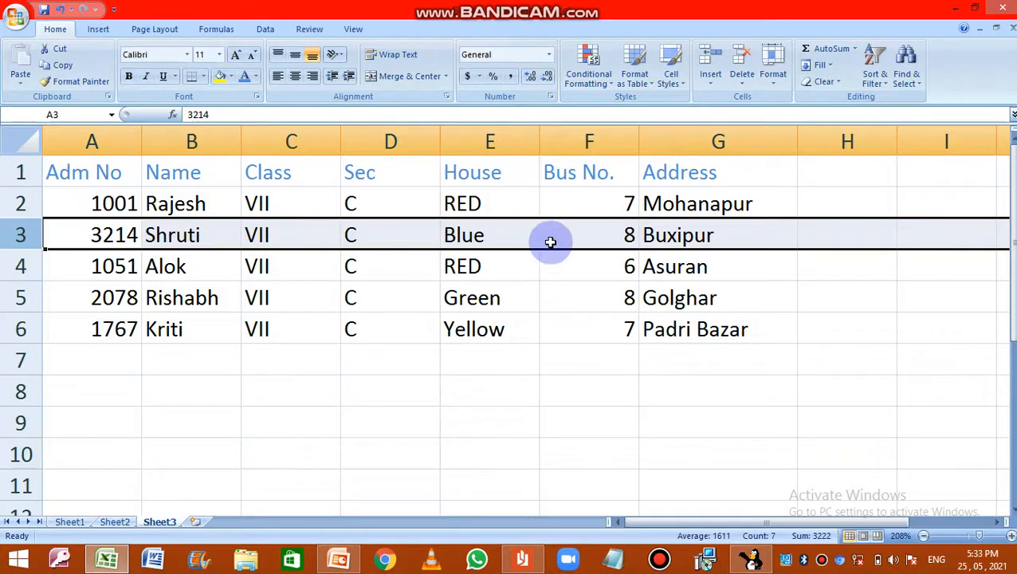
{"action": "left_click", "coordinate": [822, 236]}
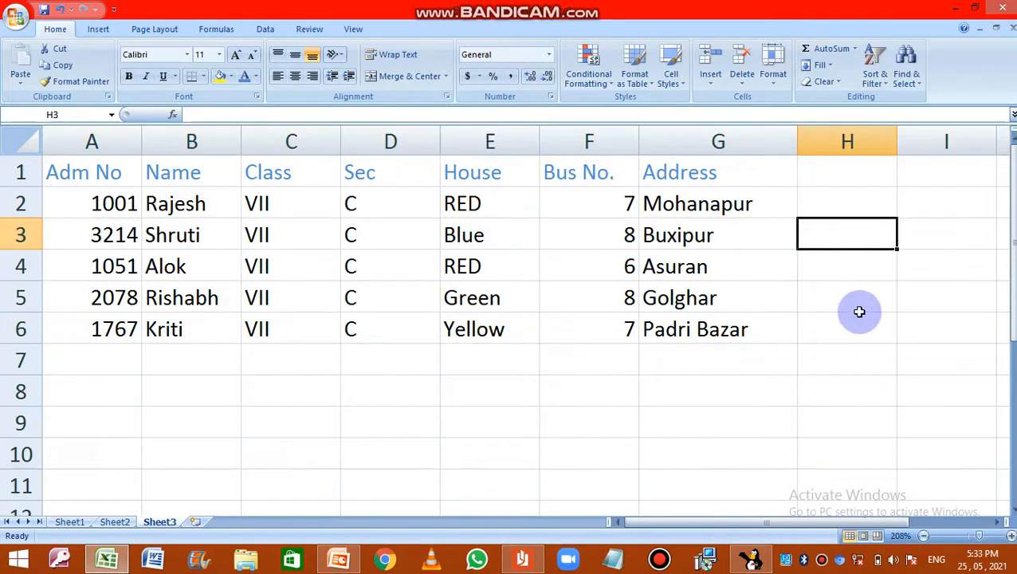
{"action": "type", "text": "record"}
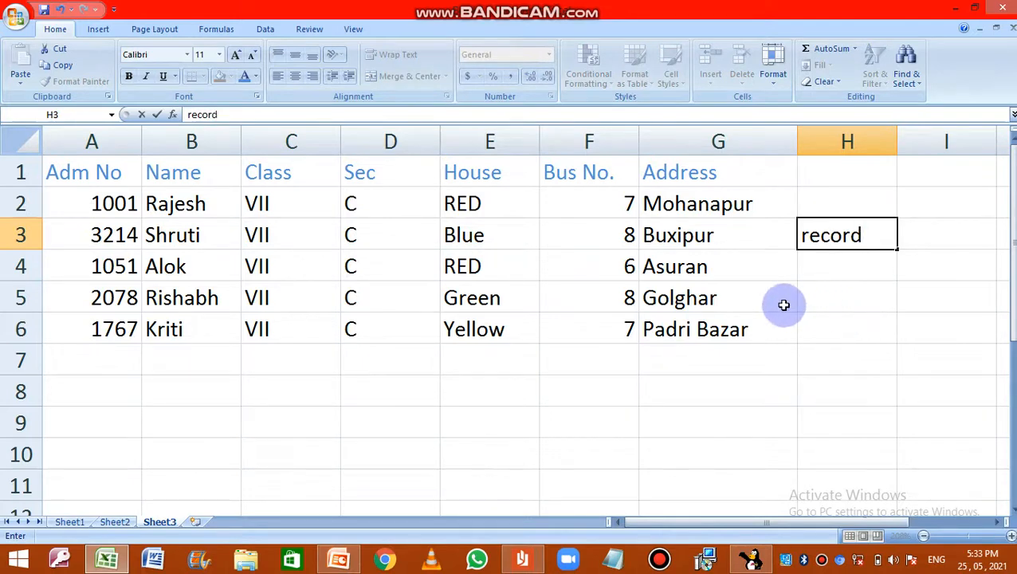
Step: Highlight row 4 and label it by entering "record" in cell H4
{"action": "left_click", "coordinate": [18, 266]}
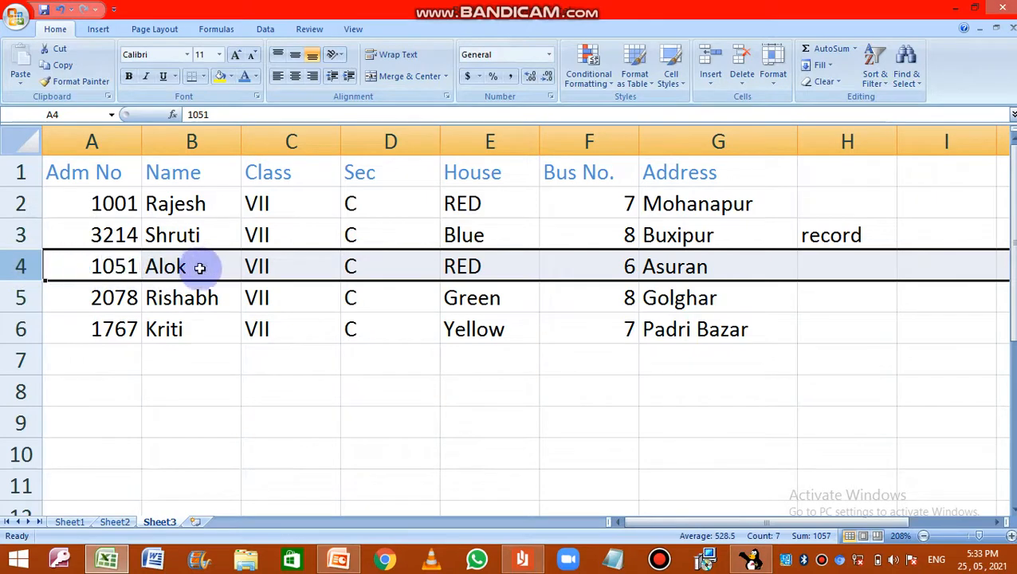
{"action": "left_click", "coordinate": [829, 264]}
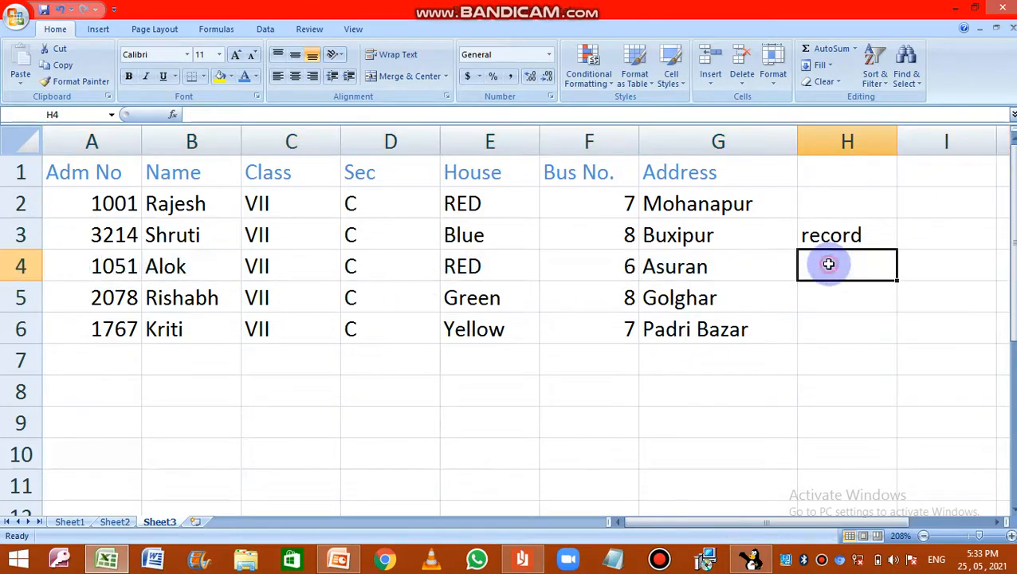
{"action": "type", "text": "re"}
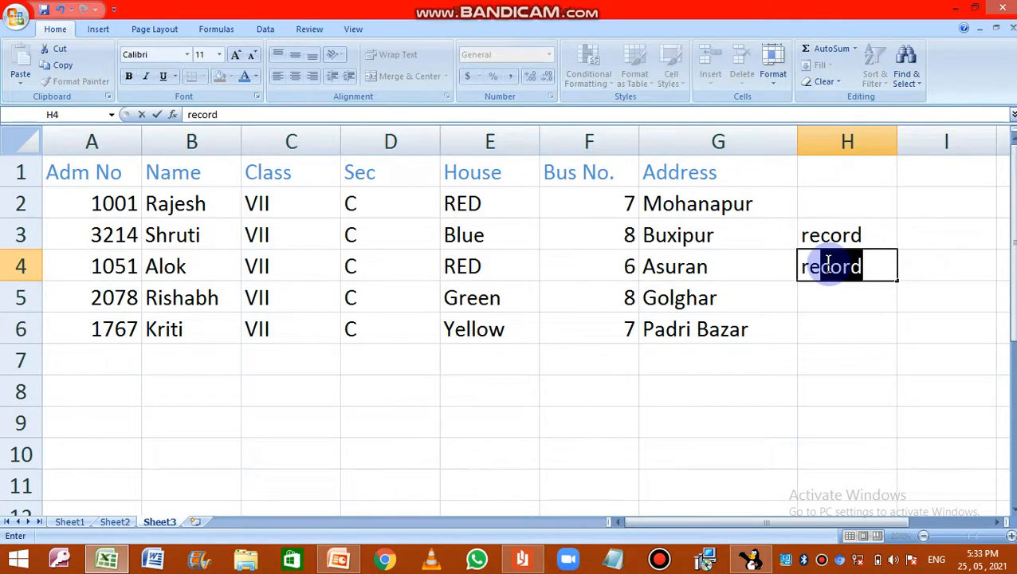
{"action": "type", "text": "cord"}
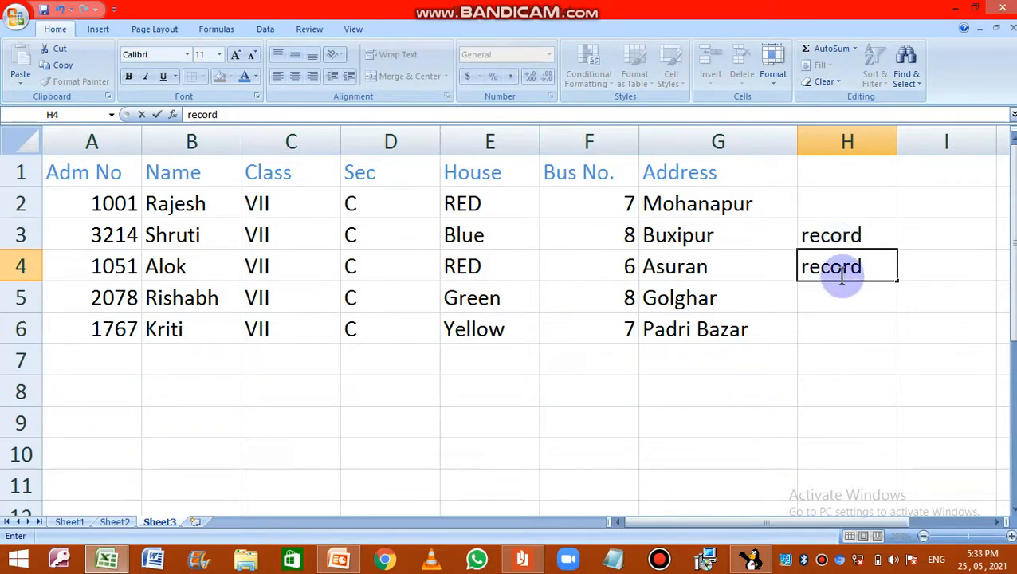
Step: Copy the "record" label from H3 up to H2 and down through H6 so every student row is labelled
{"action": "left_click", "coordinate": [12, 204]}
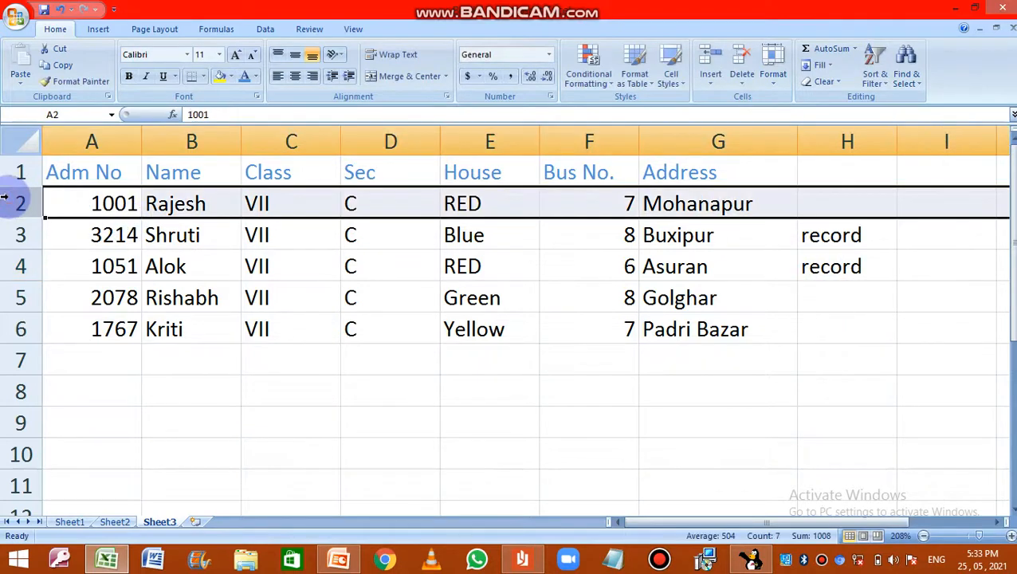
{"action": "left_click", "coordinate": [832, 233]}
{"action": "left_click_drag", "start_coordinate": [899, 250], "coordinate": [896, 199]}
{"action": "left_click_drag", "start_coordinate": [895, 251], "coordinate": [880, 345]}
{"action": "left_click", "coordinate": [785, 384]}
Step: Highlight the record rows 2 to 6 one at a time and select the complete block of records A2:H6
{"action": "left_click", "coordinate": [23, 203]}
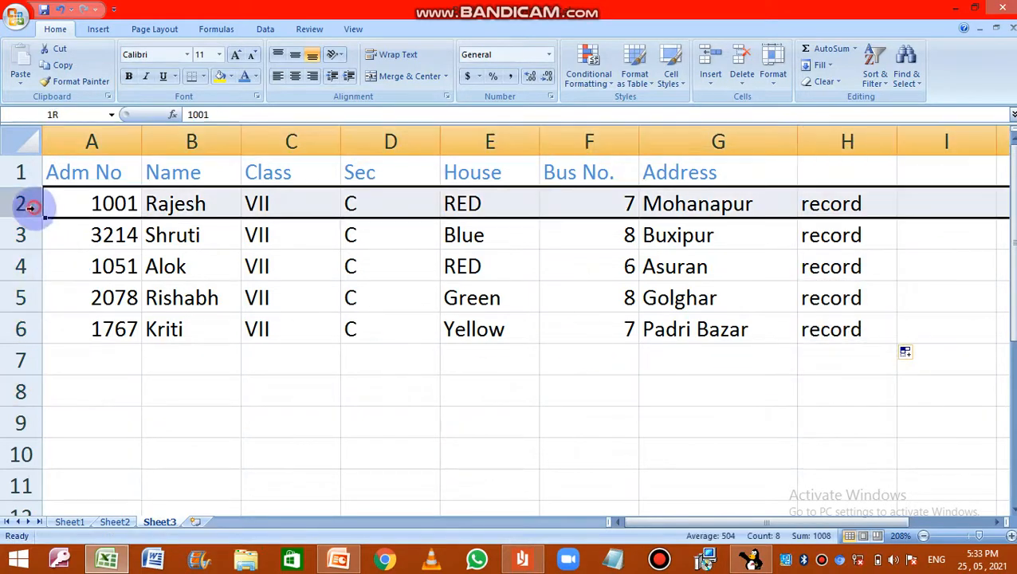
{"action": "left_click", "coordinate": [23, 235]}
{"action": "left_click", "coordinate": [26, 268]}
{"action": "left_click", "coordinate": [24, 297]}
{"action": "left_click", "coordinate": [22, 329]}
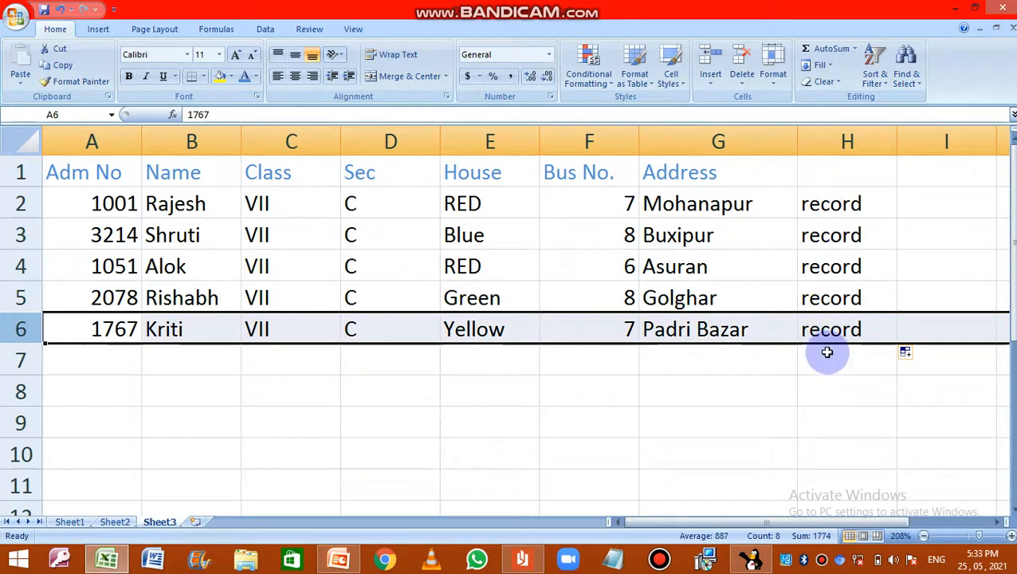
{"action": "left_click", "coordinate": [82, 200]}
{"action": "left_click_drag", "start_coordinate": [82, 201], "coordinate": [834, 334]}
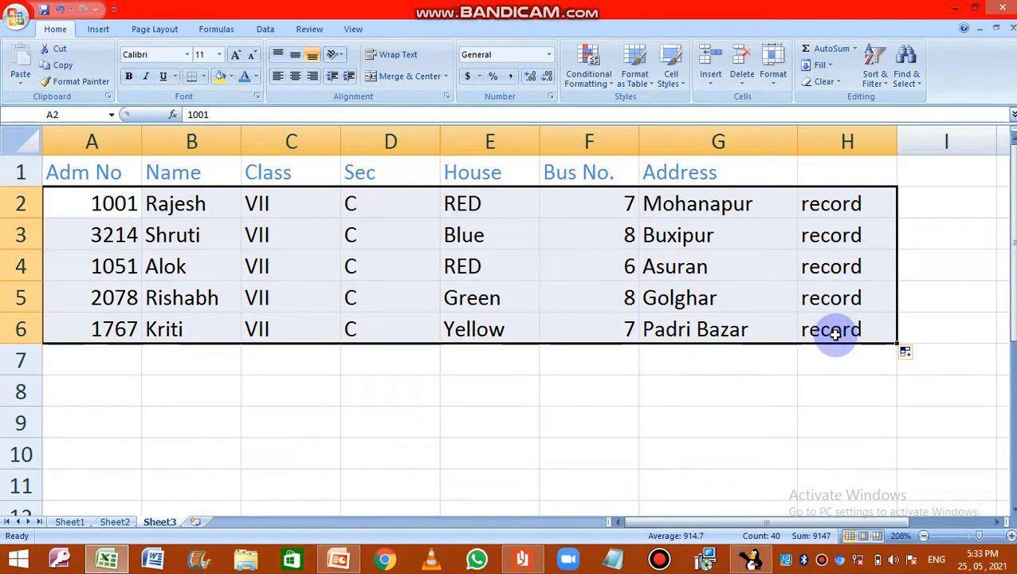
Step: Enter "database" in cell E8 below the table
{"action": "left_click", "coordinate": [492, 404]}
{"action": "type", "text": "data"}
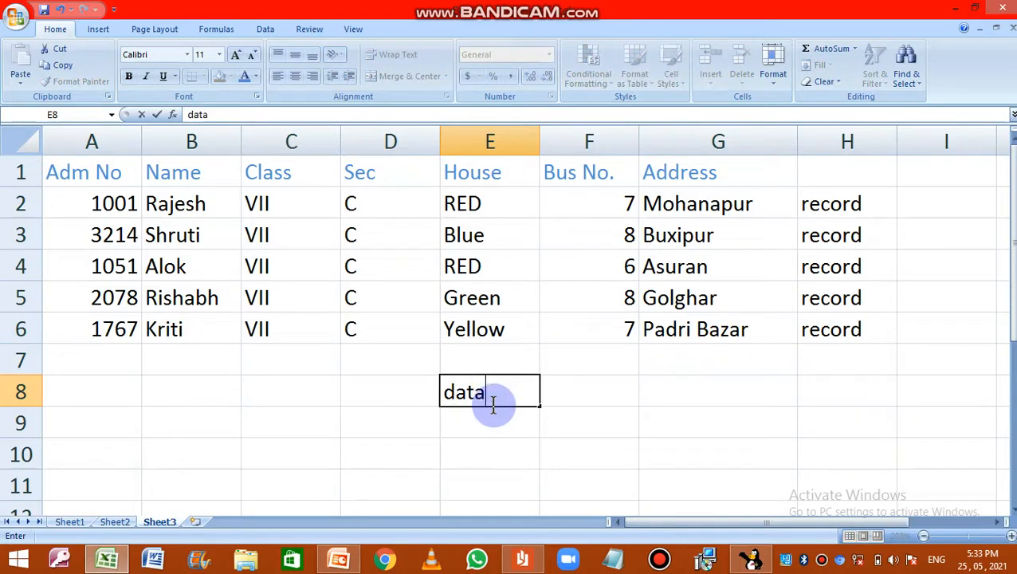
{"action": "key", "text": "BackSpace"}
{"action": "key", "text": "BackSpace"}
{"action": "left_click", "coordinate": [594, 450]}
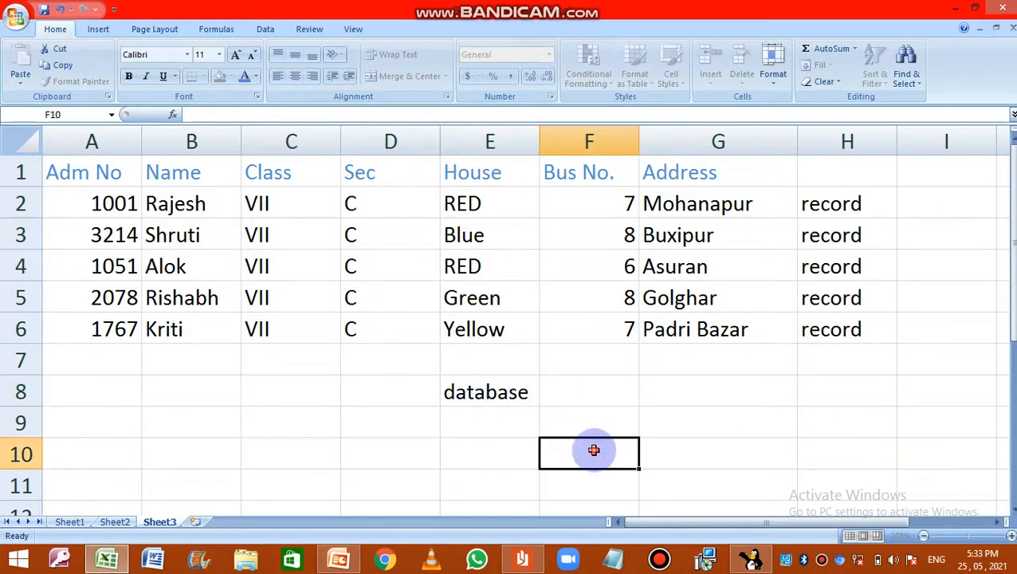
Step: Review the labels in H2:H6, the field columns from Address back to Adm No, and the full record block A2:H6
{"action": "left_click", "coordinate": [482, 391]}
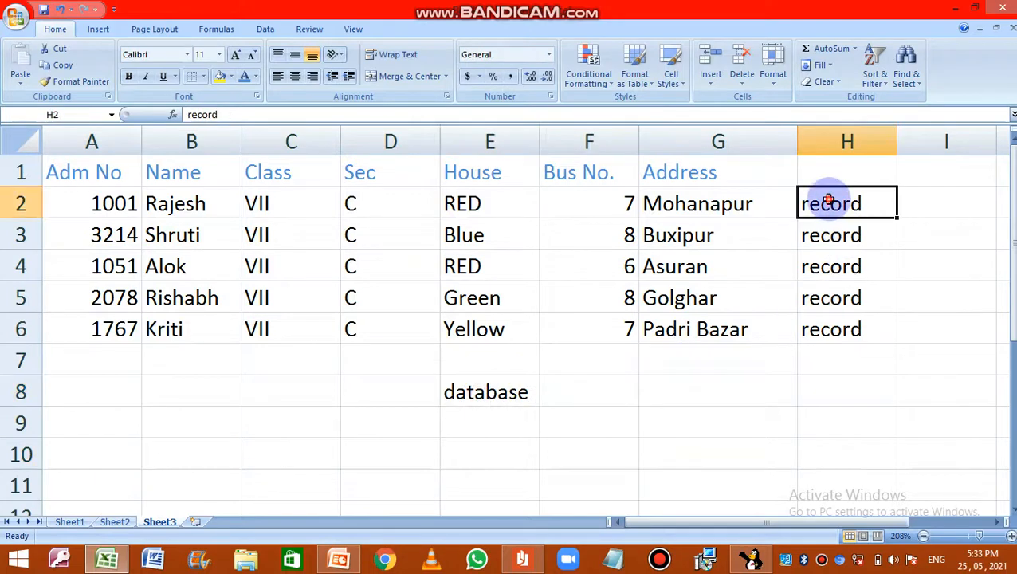
{"action": "left_click_drag", "start_coordinate": [833, 203], "coordinate": [840, 335]}
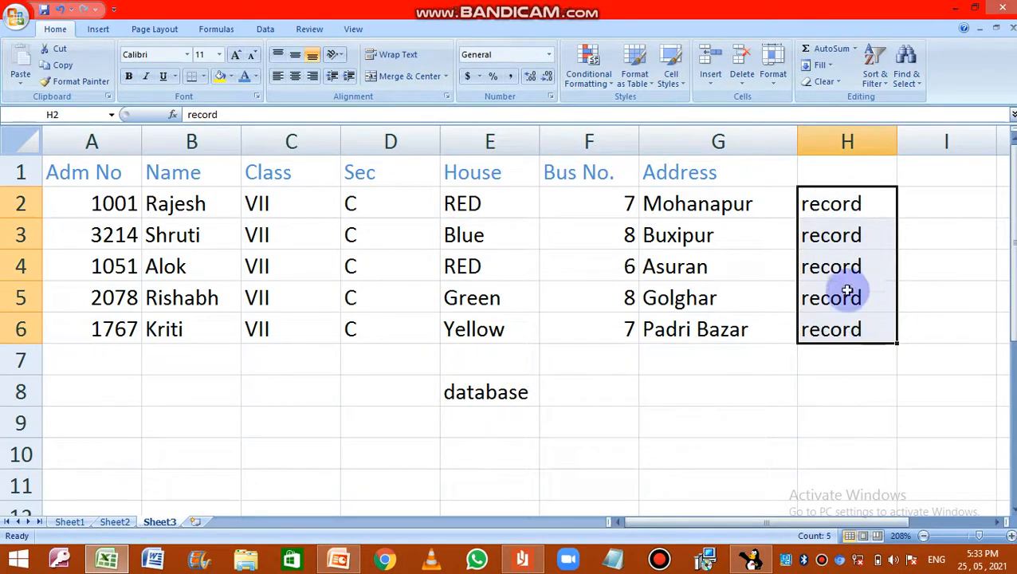
{"action": "left_click", "coordinate": [697, 143]}
{"action": "left_click", "coordinate": [605, 143]}
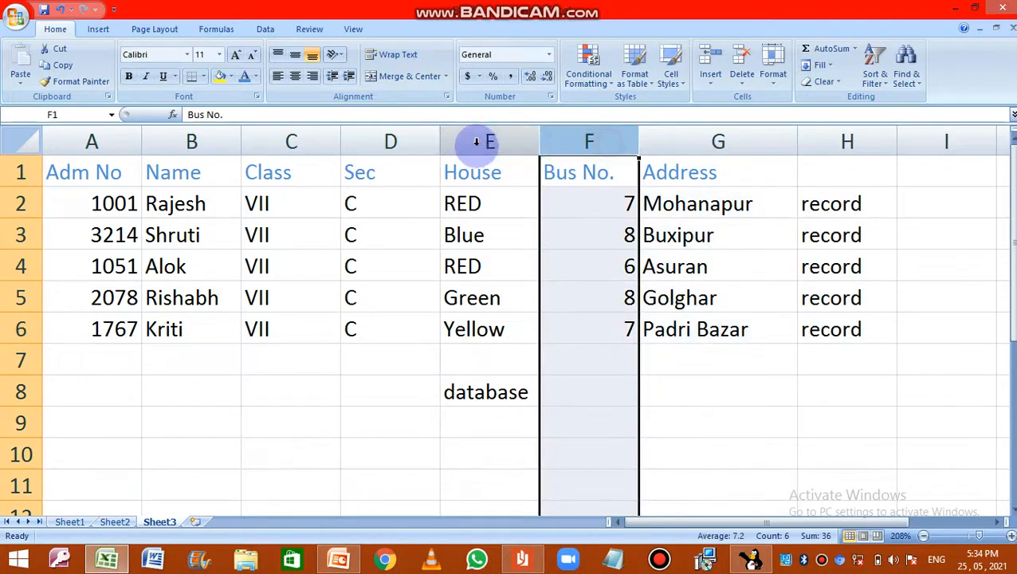
{"action": "left_click", "coordinate": [477, 142]}
{"action": "left_click", "coordinate": [410, 142]}
{"action": "left_click", "coordinate": [319, 142]}
{"action": "left_click", "coordinate": [195, 143]}
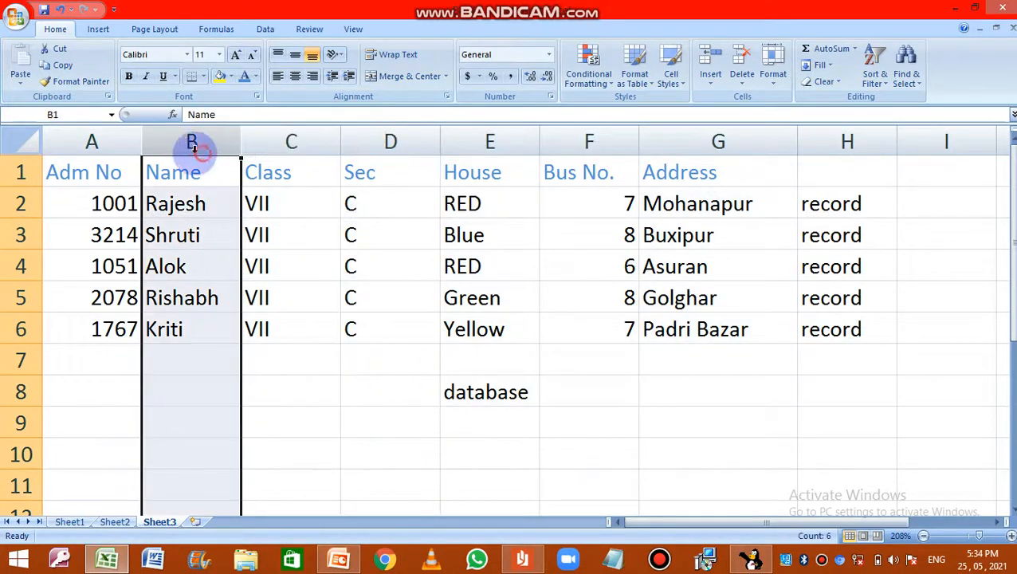
{"action": "left_click", "coordinate": [90, 141]}
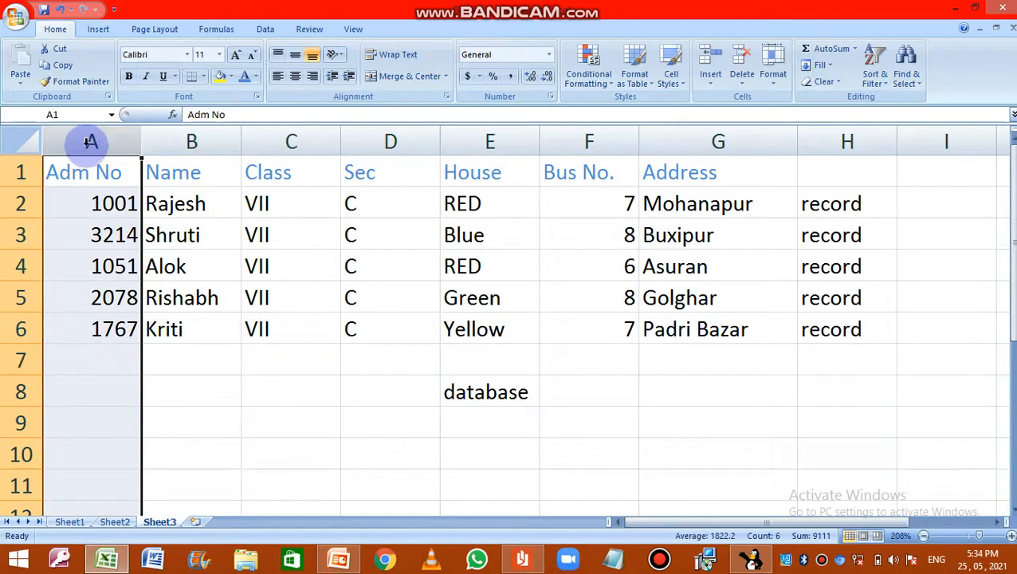
{"action": "left_click_drag", "start_coordinate": [87, 204], "coordinate": [831, 329]}
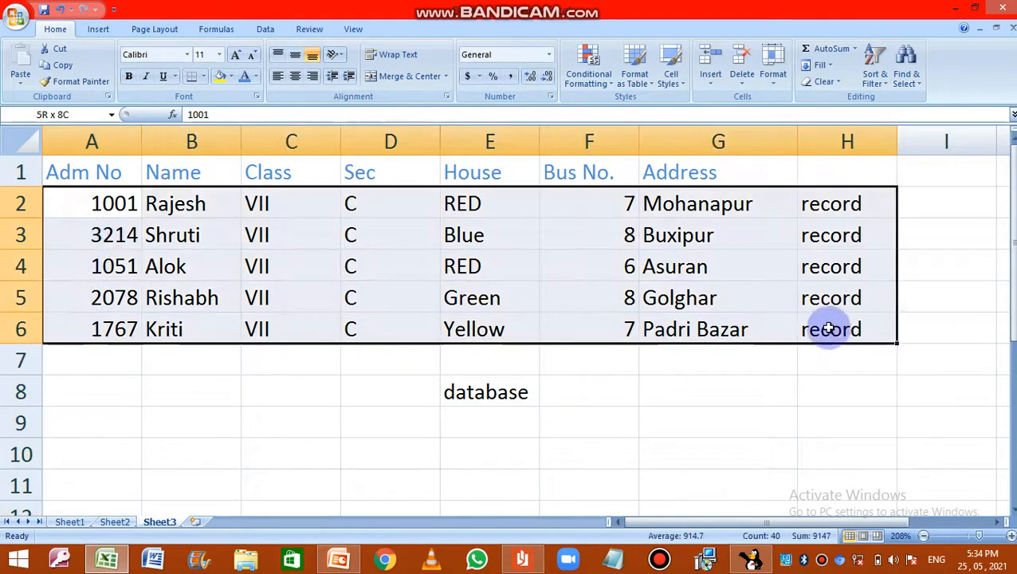
Step: Highlight the Address, Bus No. and House field columns, the labels in H2:H6 and the database cell E8 for review
{"action": "left_click", "coordinate": [706, 144]}
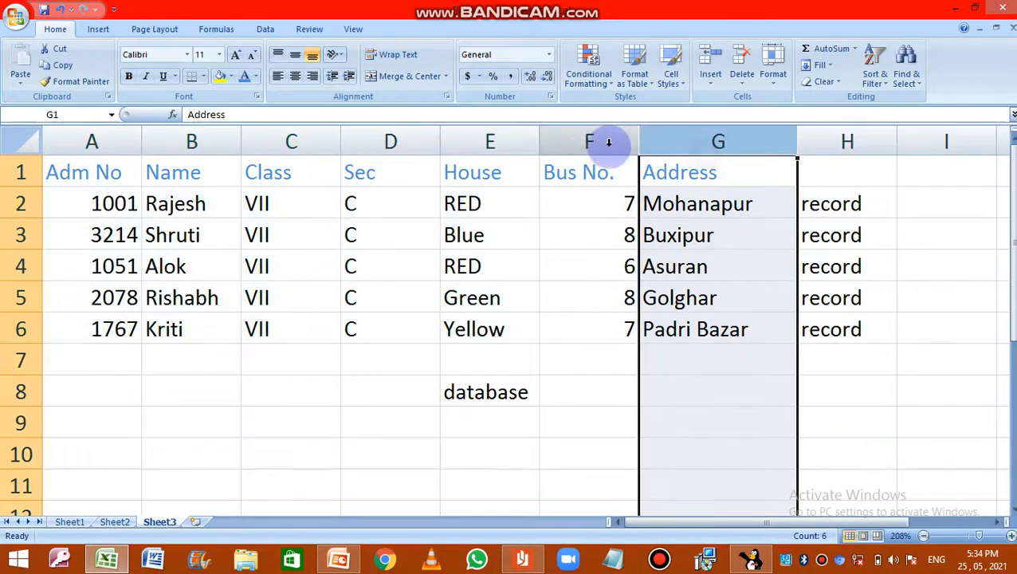
{"action": "left_click", "coordinate": [593, 142]}
{"action": "left_click", "coordinate": [488, 140]}
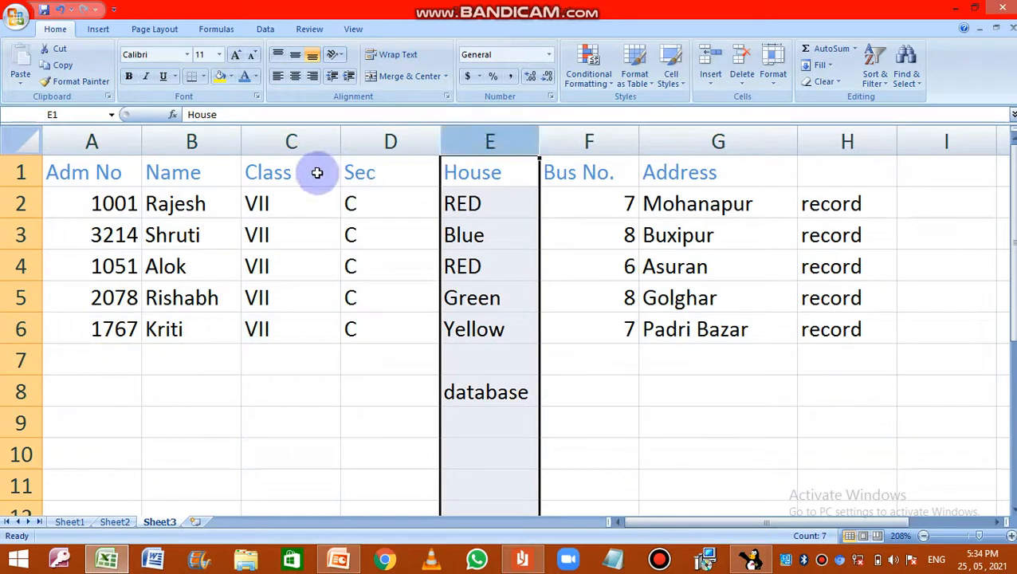
{"action": "left_click", "coordinate": [824, 209]}
{"action": "left_click_drag", "start_coordinate": [824, 209], "coordinate": [829, 329]}
{"action": "left_click", "coordinate": [472, 394]}
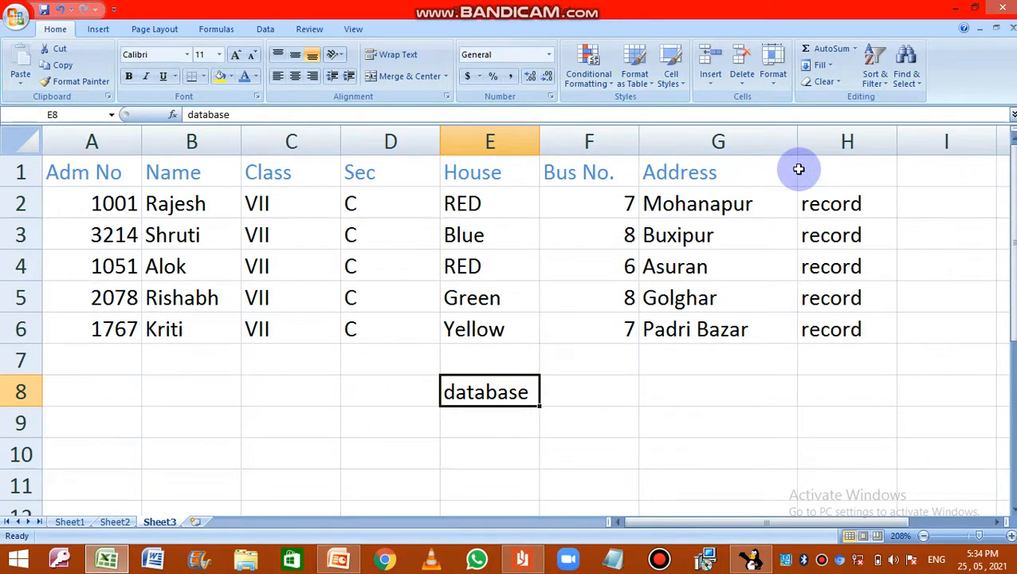
Step: Delete the "record" labels from H2:H6 and the "database" label from E8
{"action": "left_click_drag", "start_coordinate": [844, 203], "coordinate": [855, 334]}
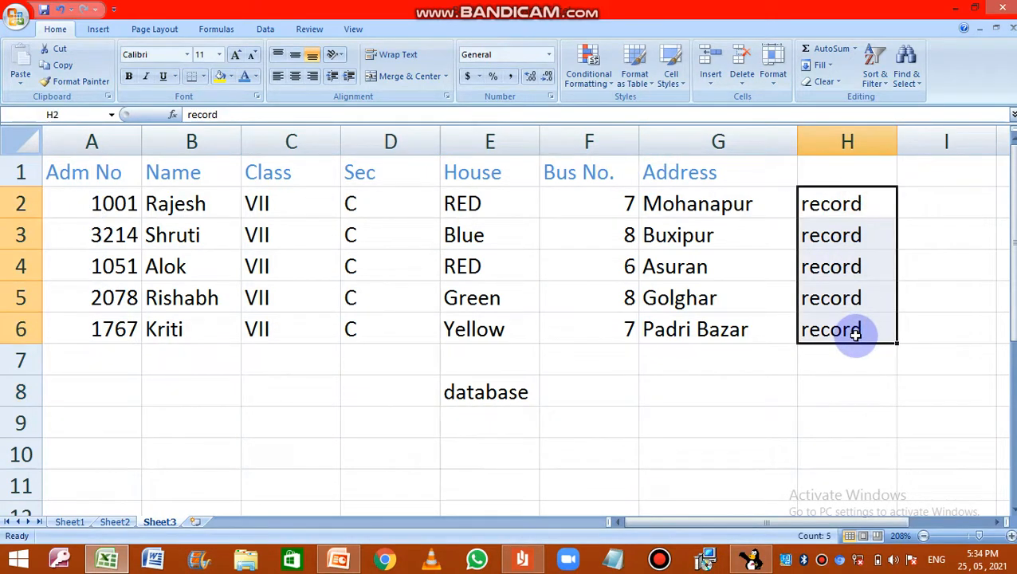
{"action": "key", "text": "Delete"}
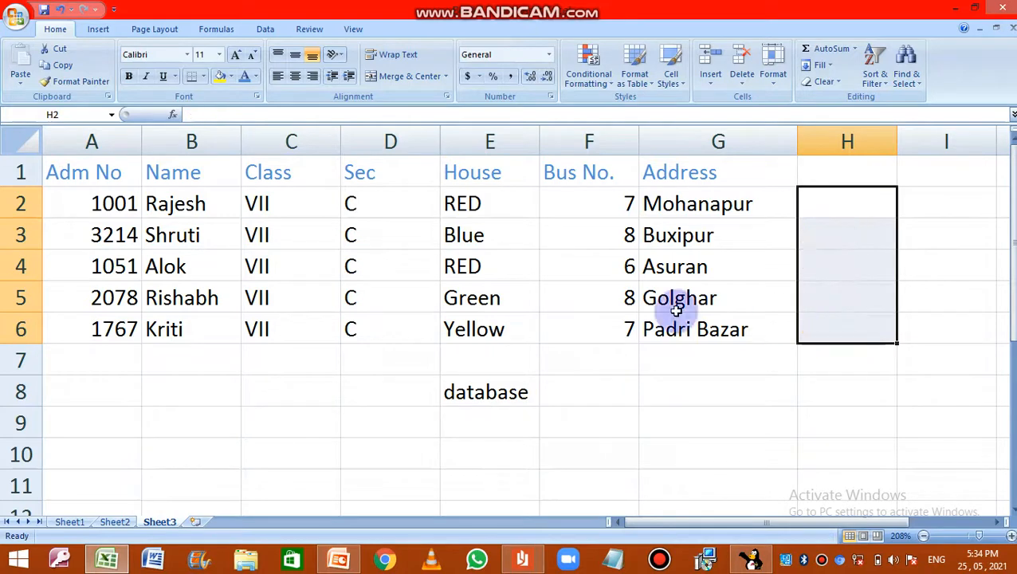
{"action": "left_click", "coordinate": [521, 390]}
{"action": "key", "text": "Delete"}
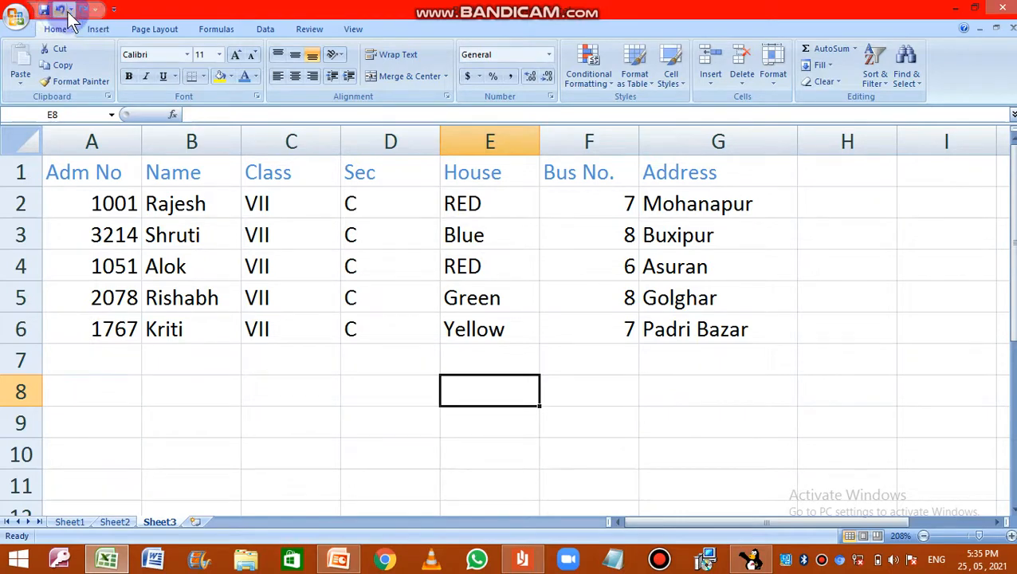
Step: Add the Form command from Commands Not in the Ribbon to the Quick Access Toolbar for all documents
{"action": "left_click", "coordinate": [18, 17]}
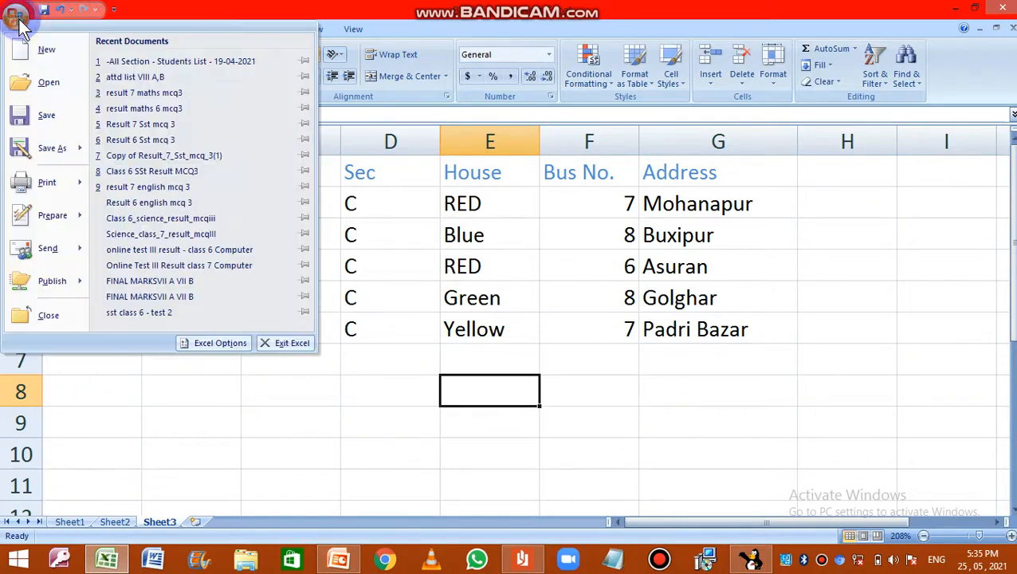
{"action": "left_click", "coordinate": [204, 346]}
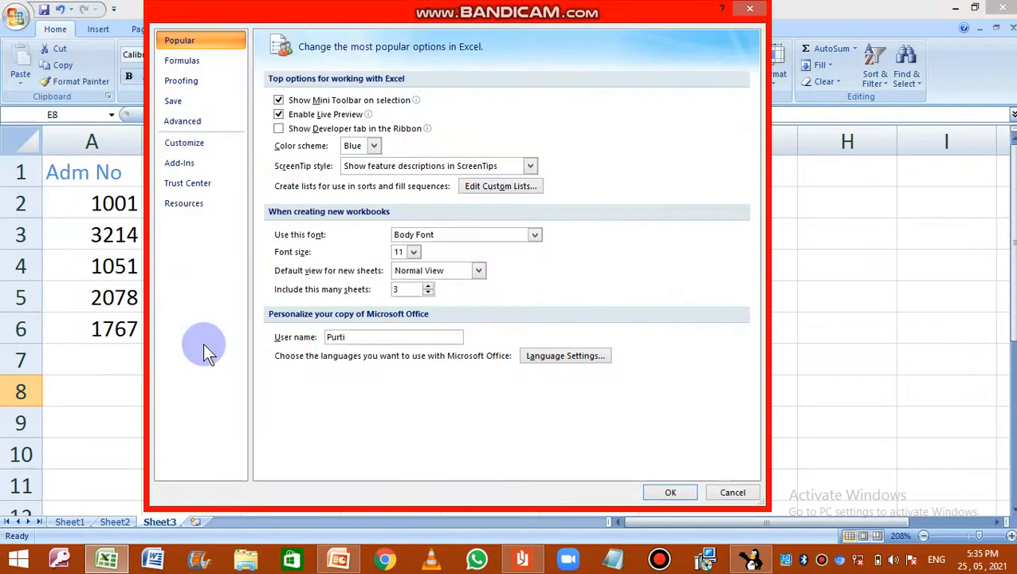
{"action": "left_click", "coordinate": [199, 151]}
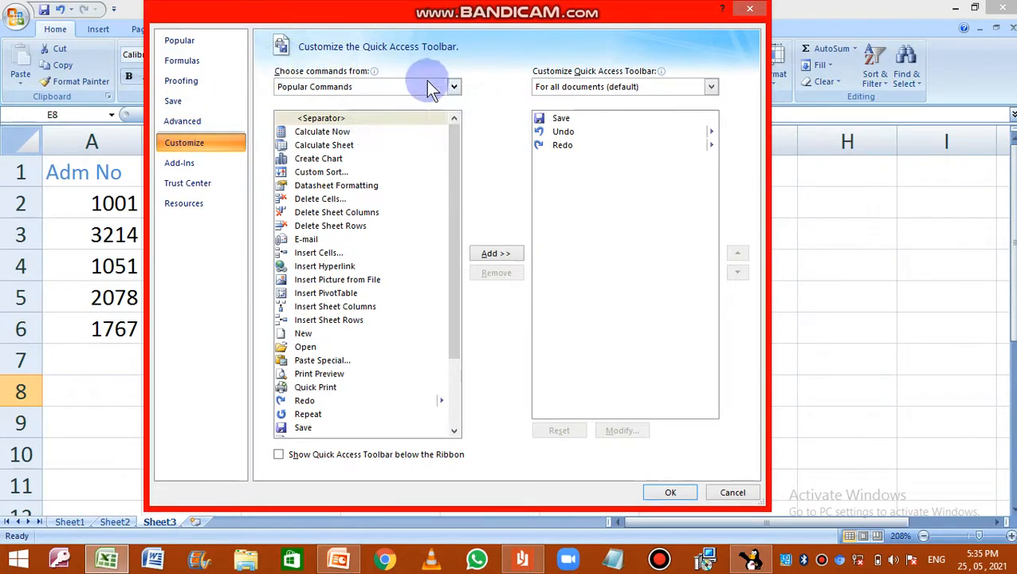
{"action": "left_click", "coordinate": [454, 87]}
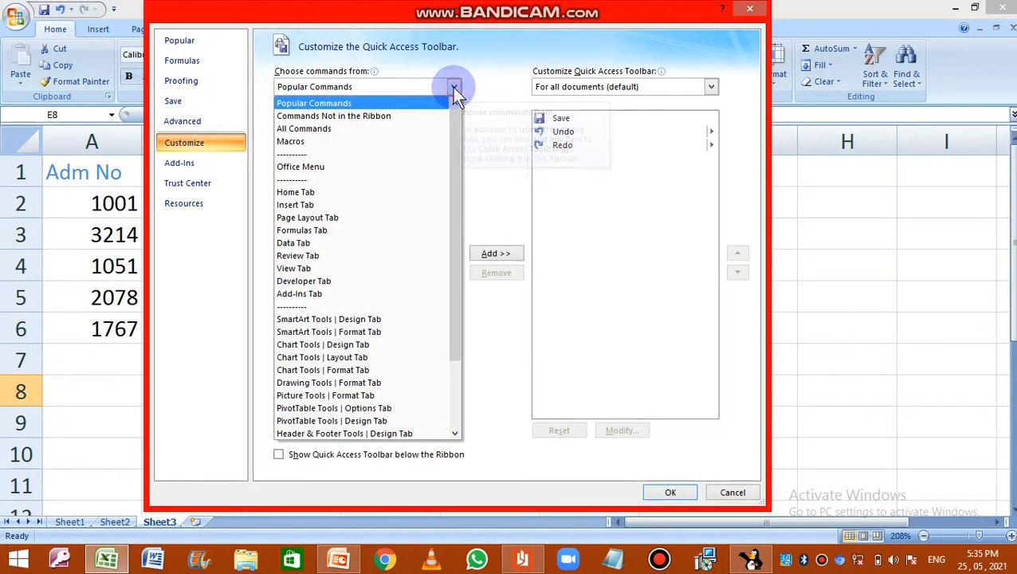
{"action": "left_click", "coordinate": [394, 121]}
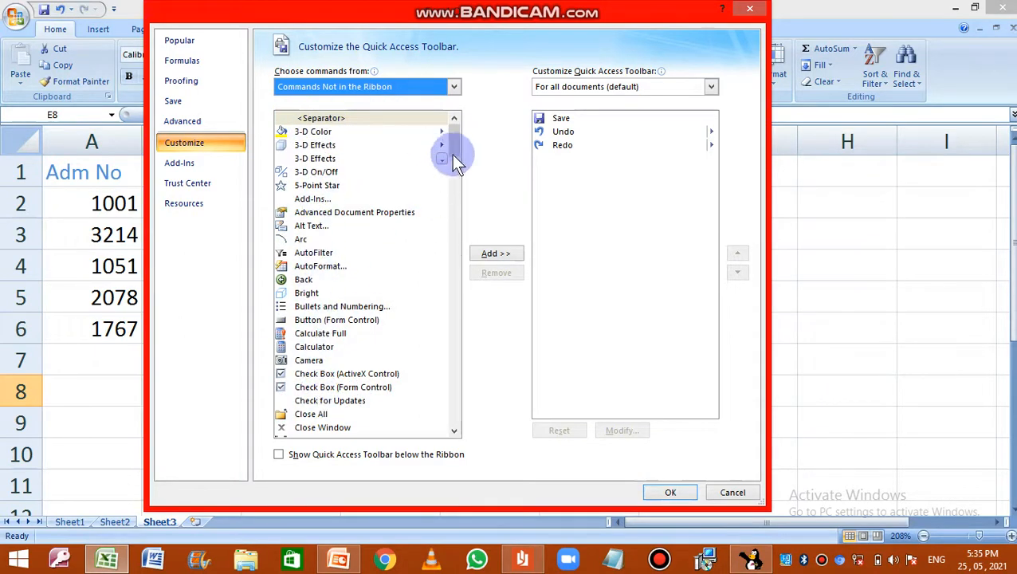
{"action": "left_click_drag", "start_coordinate": [456, 151], "coordinate": [447, 224]}
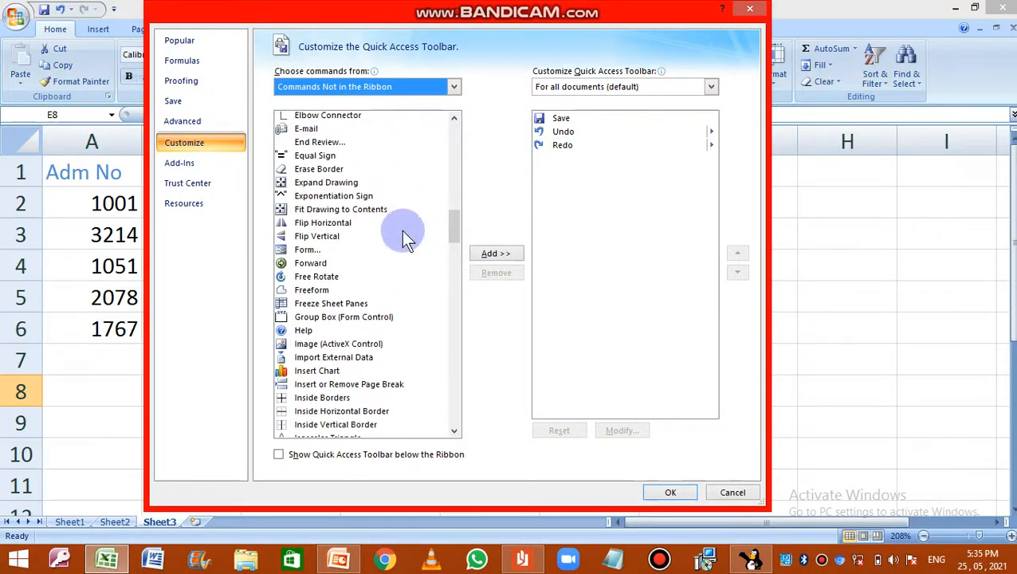
{"action": "left_click", "coordinate": [308, 254]}
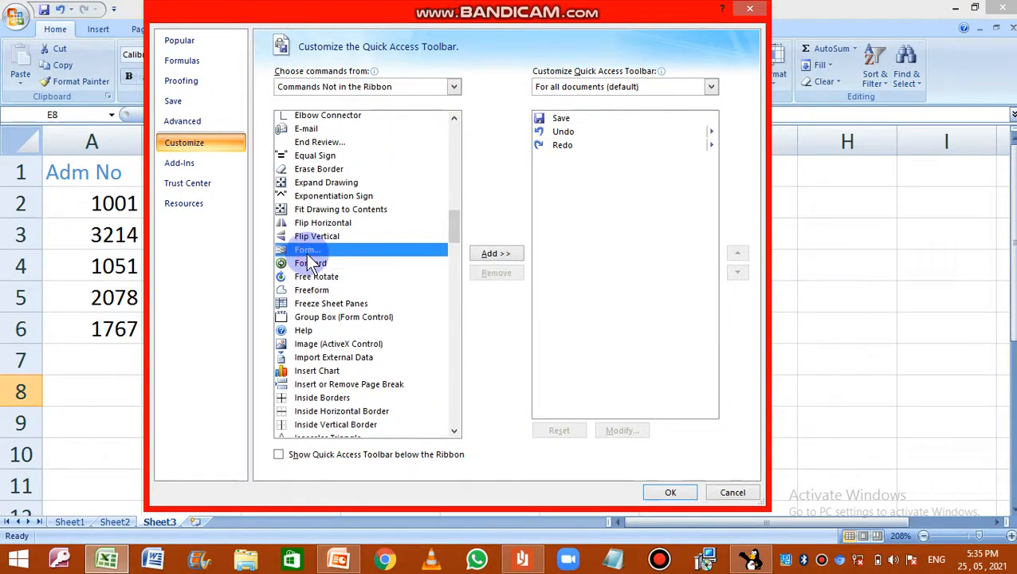
{"action": "left_click", "coordinate": [502, 255]}
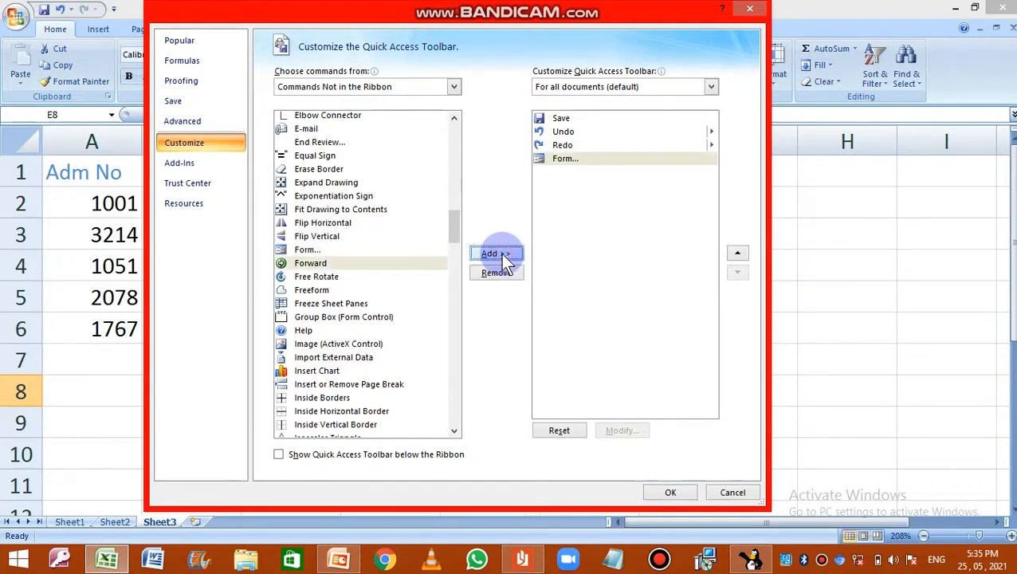
{"action": "left_click", "coordinate": [666, 494]}
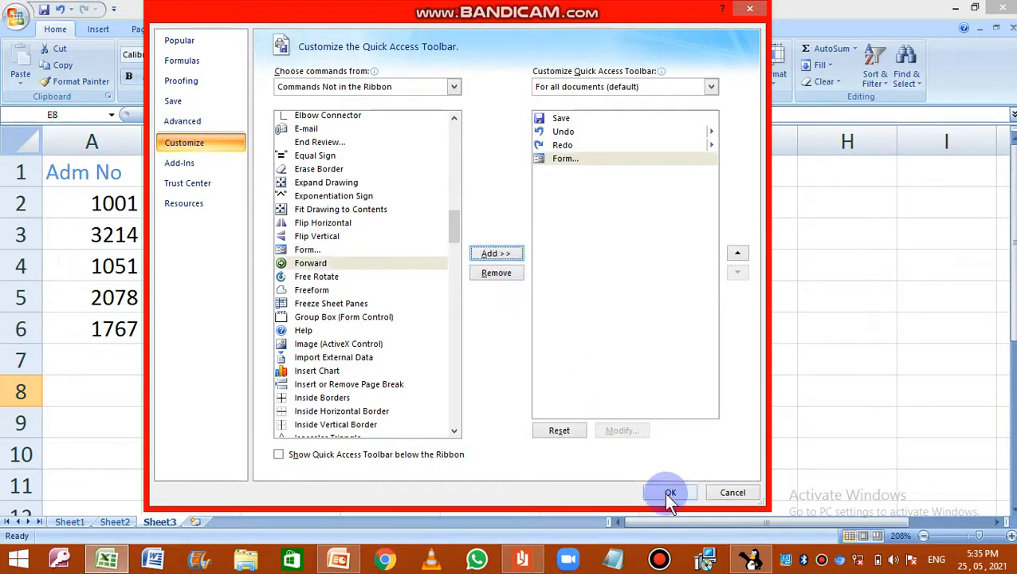
{"action": "left_click", "coordinate": [667, 492]}
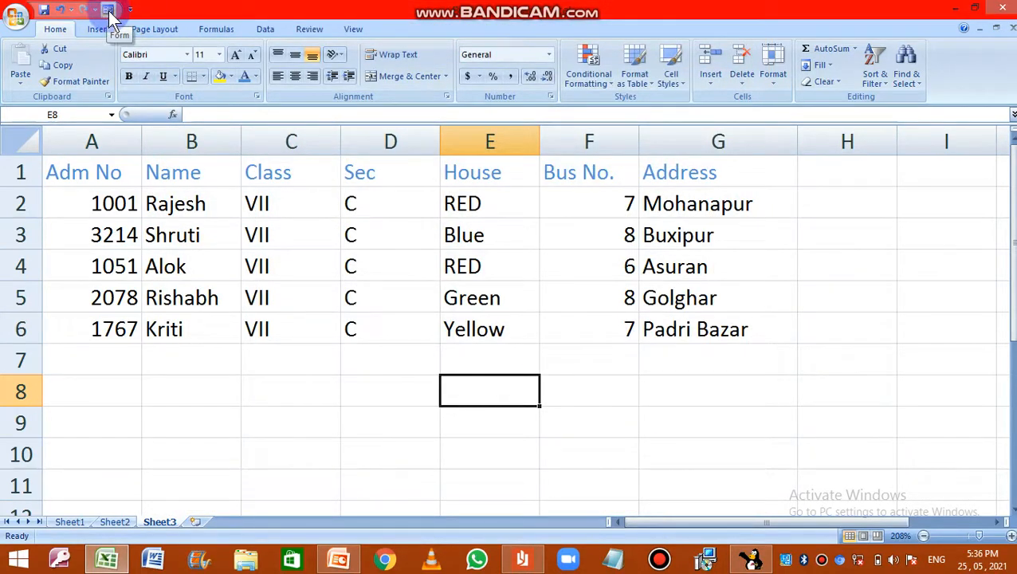
Step: Open the data form from the first student's Name cell and close it again
{"action": "left_click", "coordinate": [216, 204]}
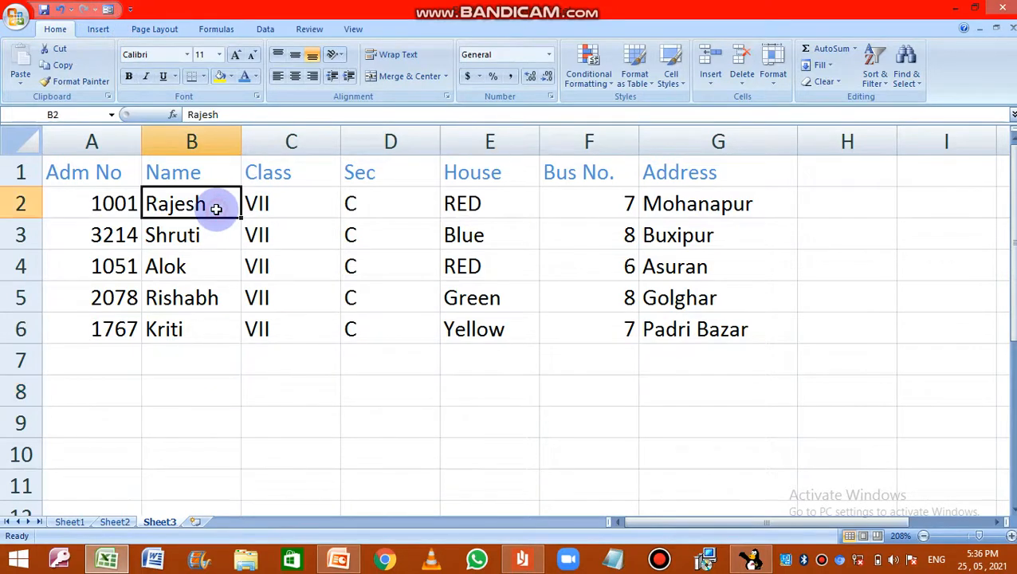
{"action": "left_click", "coordinate": [107, 9]}
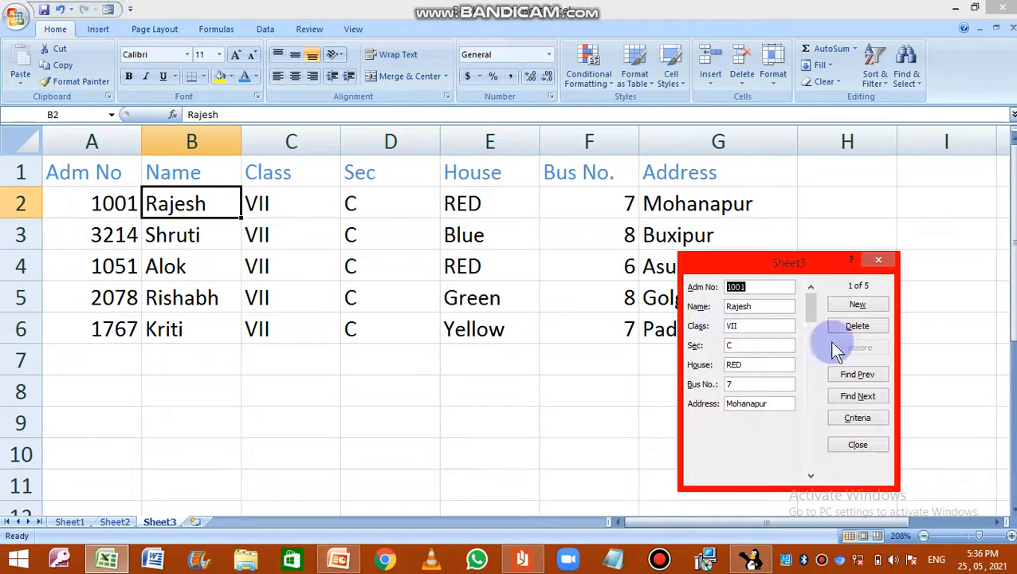
{"action": "left_click", "coordinate": [861, 443]}
Step: Point out individual cells across the student table, from the Class and Name fields through to House and the last Address
{"action": "left_click", "coordinate": [281, 202]}
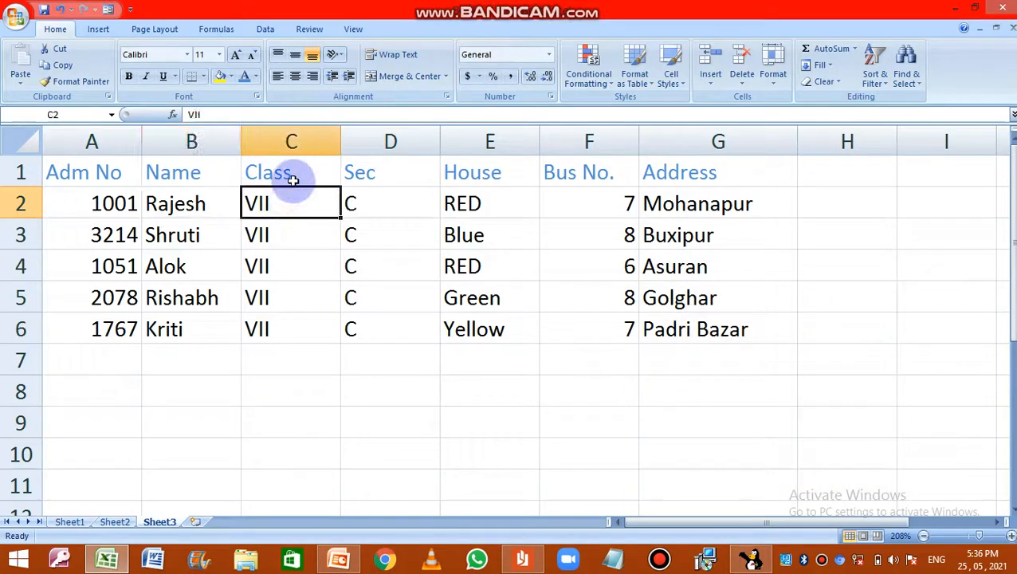
{"action": "left_click", "coordinate": [290, 173]}
{"action": "left_click", "coordinate": [197, 205]}
{"action": "left_click", "coordinate": [191, 235]}
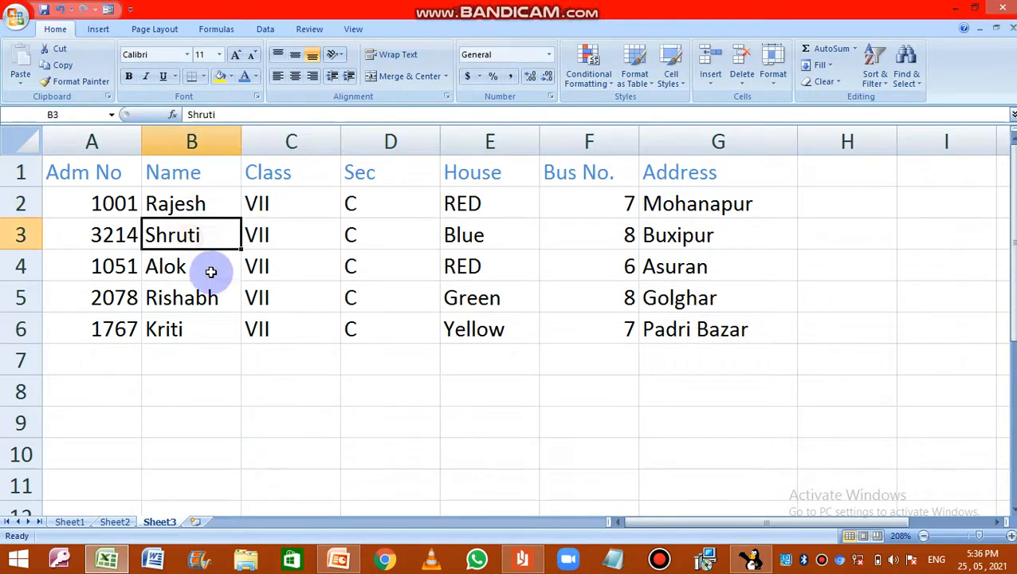
{"action": "left_click", "coordinate": [208, 271]}
{"action": "left_click", "coordinate": [283, 268]}
{"action": "left_click", "coordinate": [384, 269]}
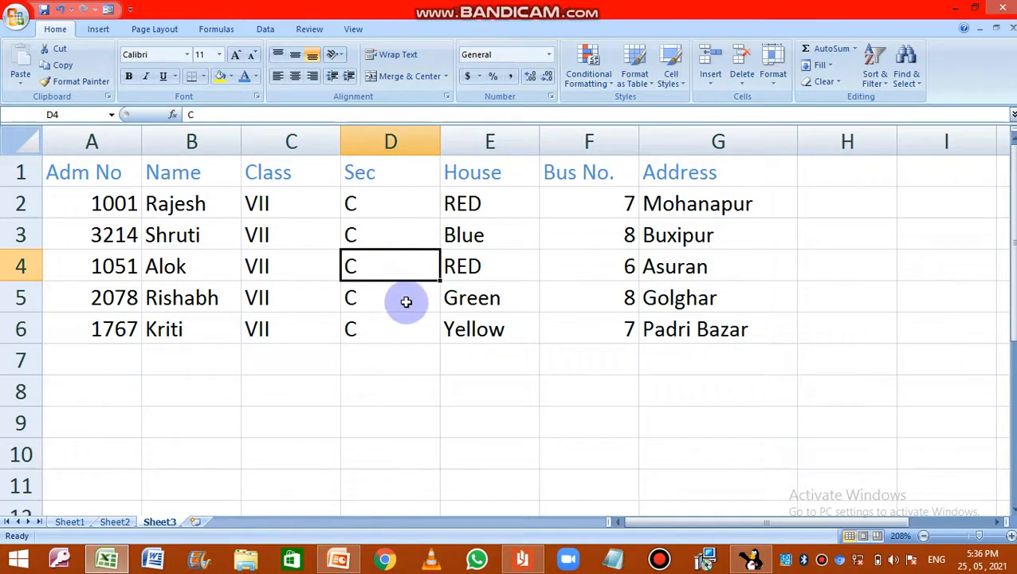
{"action": "left_click", "coordinate": [404, 301]}
{"action": "left_click", "coordinate": [460, 297]}
{"action": "left_click", "coordinate": [673, 339]}
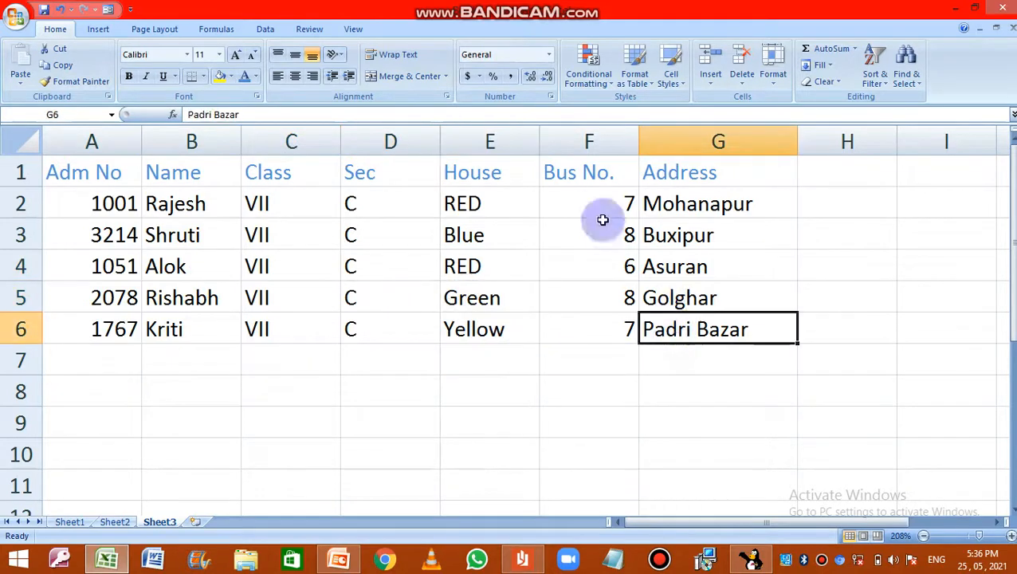
Step: Open the data form for the table and browse its records to the blank new record and back to the first, twice
{"action": "left_click", "coordinate": [110, 11]}
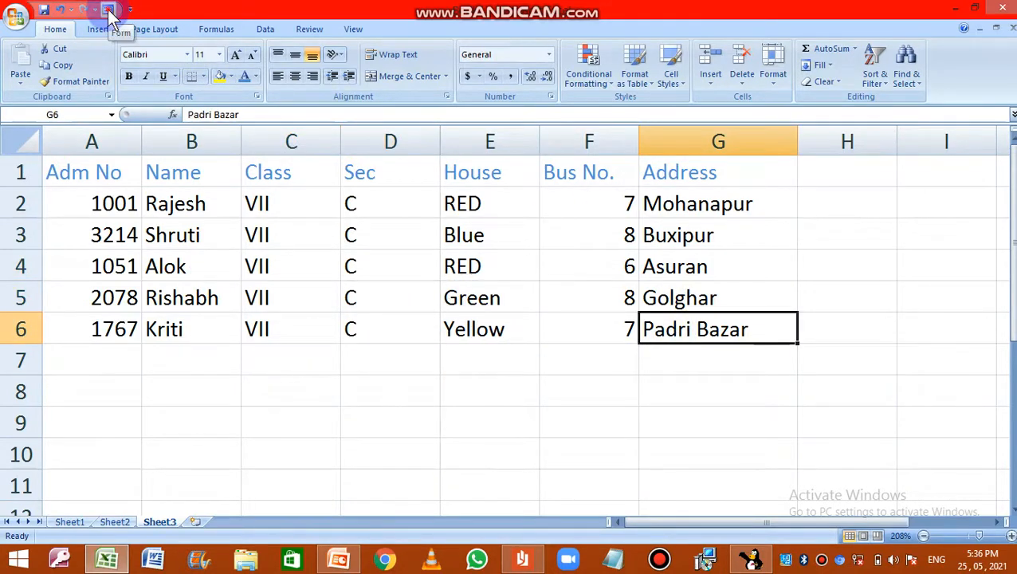
{"action": "left_click_drag", "start_coordinate": [709, 267], "coordinate": [774, 217]}
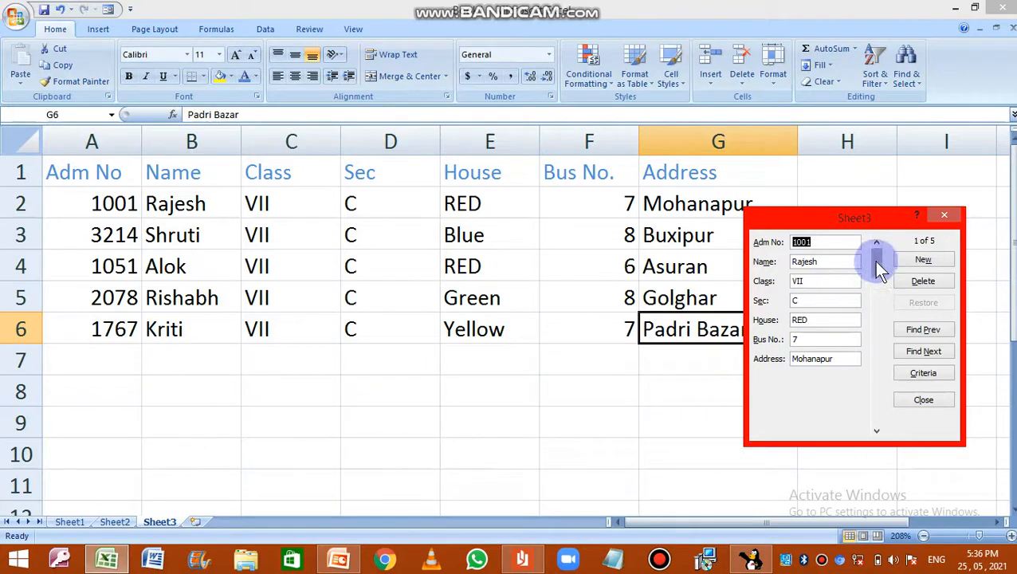
{"action": "left_click_drag", "start_coordinate": [878, 269], "coordinate": [874, 349]}
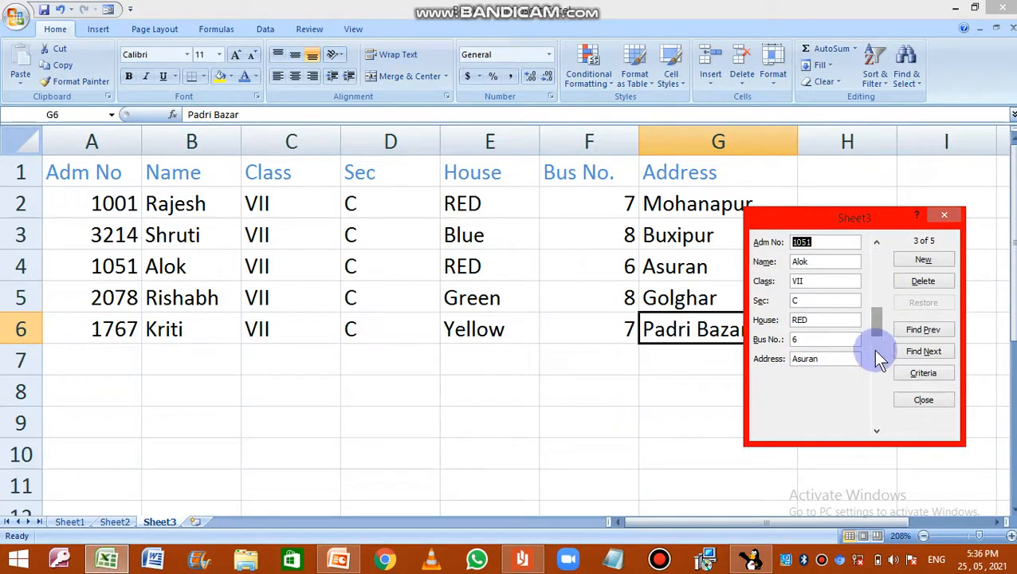
{"action": "left_click", "coordinate": [876, 431]}
{"action": "left_click", "coordinate": [875, 431]}
{"action": "left_click", "coordinate": [876, 431]}
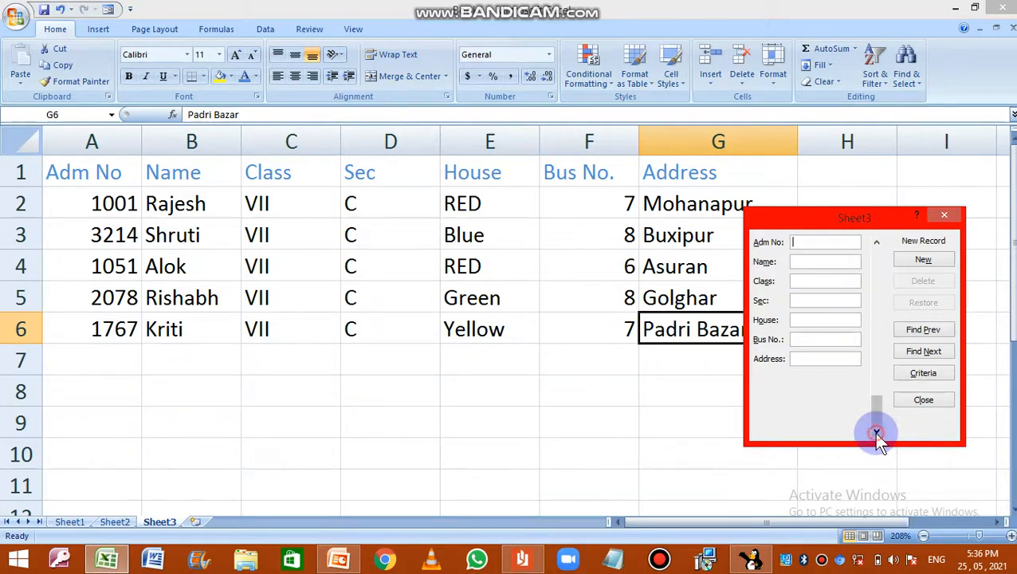
{"action": "left_click", "coordinate": [876, 242]}
{"action": "left_click", "coordinate": [876, 241]}
{"action": "left_click", "coordinate": [876, 242]}
{"action": "left_click", "coordinate": [877, 241]}
{"action": "left_click", "coordinate": [876, 242]}
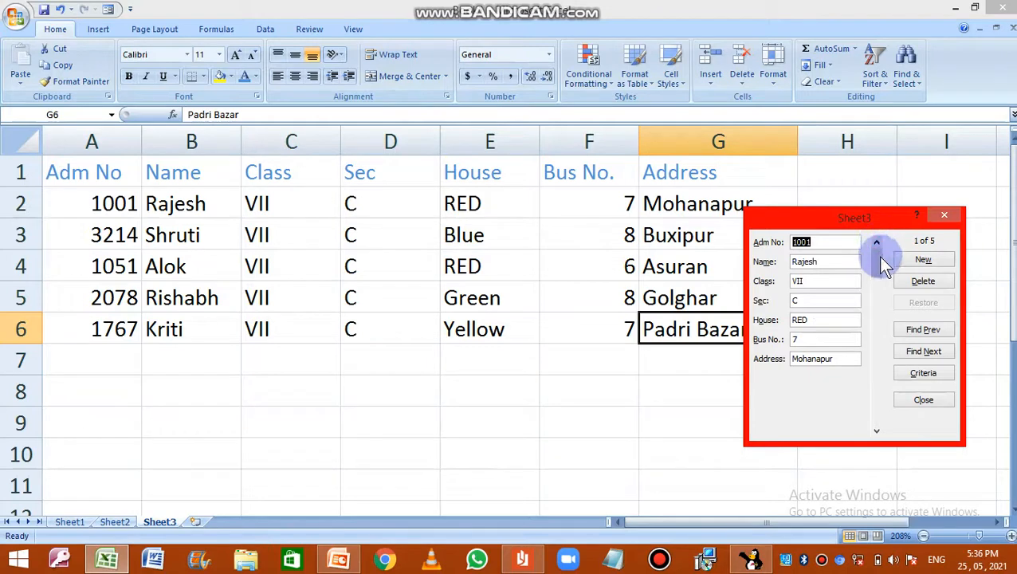
{"action": "left_click_drag", "start_coordinate": [877, 256], "coordinate": [880, 299]}
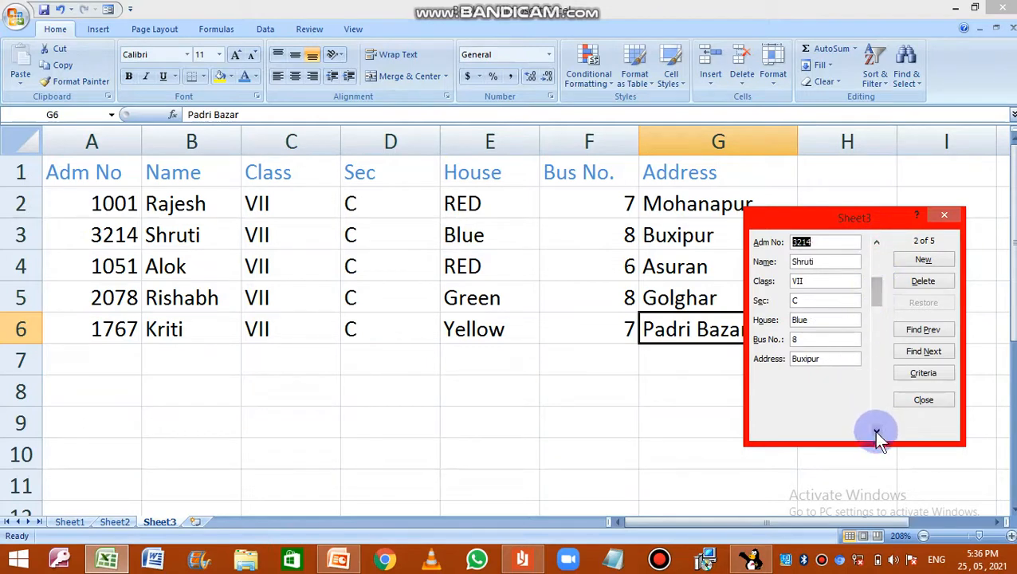
{"action": "left_click", "coordinate": [876, 431]}
{"action": "left_click", "coordinate": [876, 431]}
{"action": "left_click", "coordinate": [876, 431]}
{"action": "left_click", "coordinate": [876, 431]}
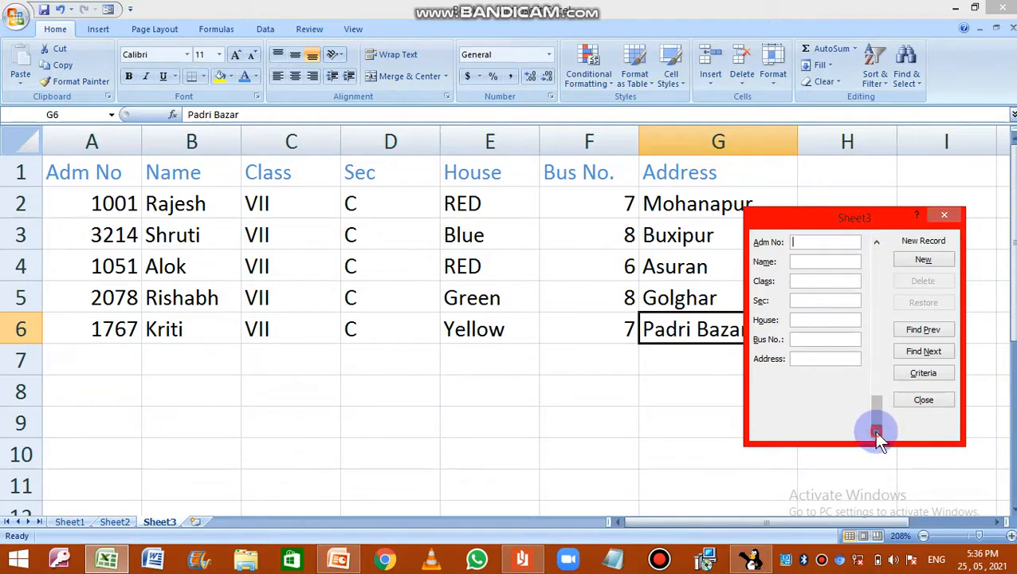
{"action": "left_click", "coordinate": [876, 241]}
{"action": "left_click", "coordinate": [876, 242]}
{"action": "left_click", "coordinate": [876, 241]}
{"action": "left_click", "coordinate": [876, 242]}
{"action": "left_click", "coordinate": [877, 241]}
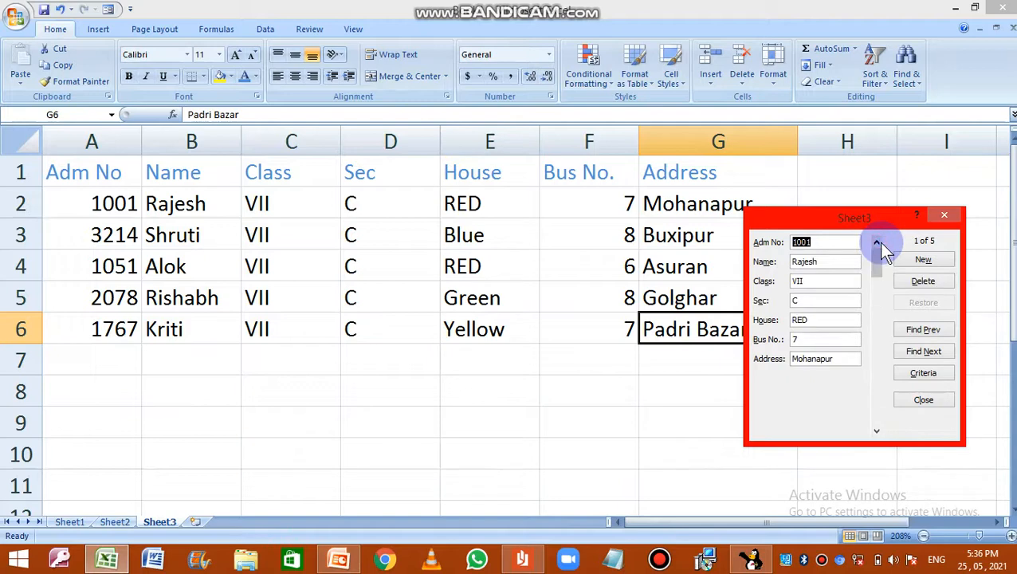
Step: Start a new record in the data form and fill in the admission number, the student's name, class VII and section C
{"action": "left_click_drag", "start_coordinate": [811, 218], "coordinate": [866, 220]}
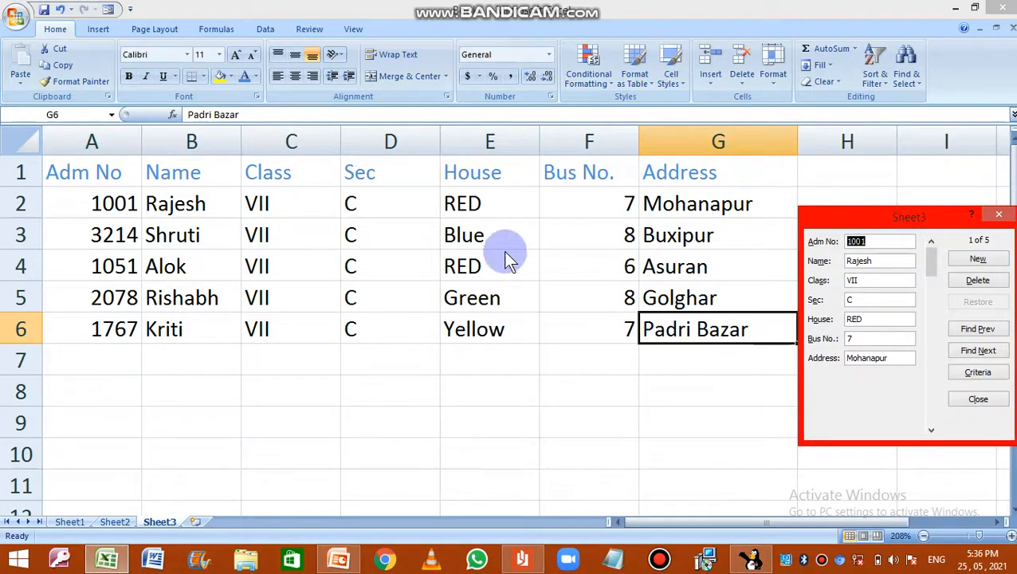
{"action": "left_click", "coordinate": [980, 262]}
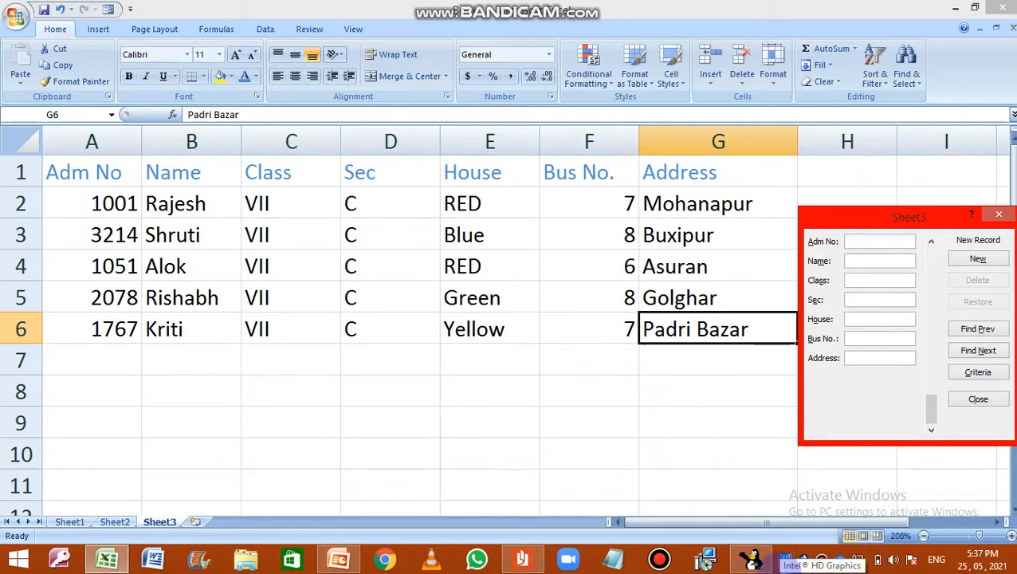
{"action": "type", "text": "1000"}
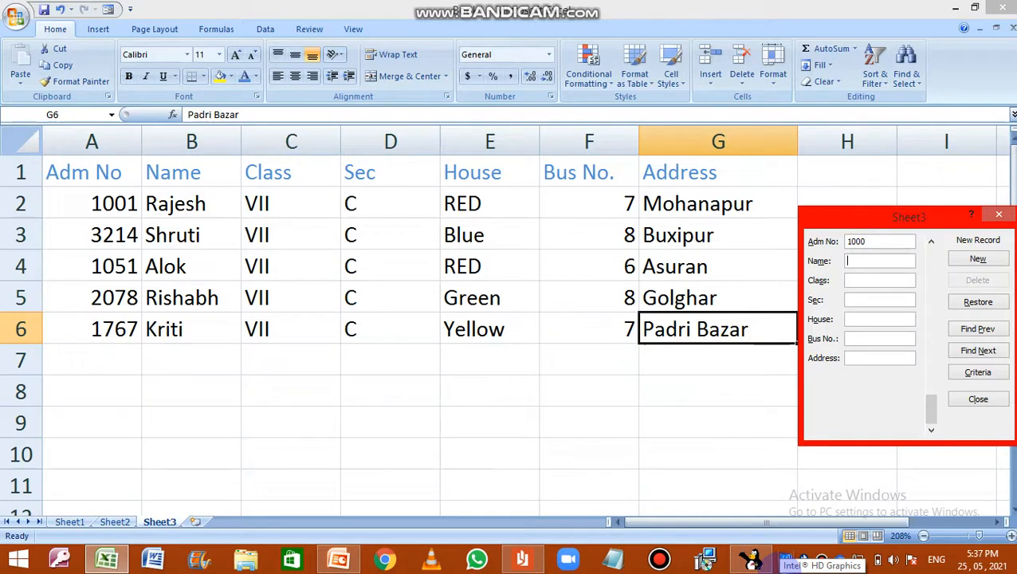
{"action": "type", "text": "Abhinav"}
{"action": "key", "text": "Tab"}
{"action": "type", "text": "V"}
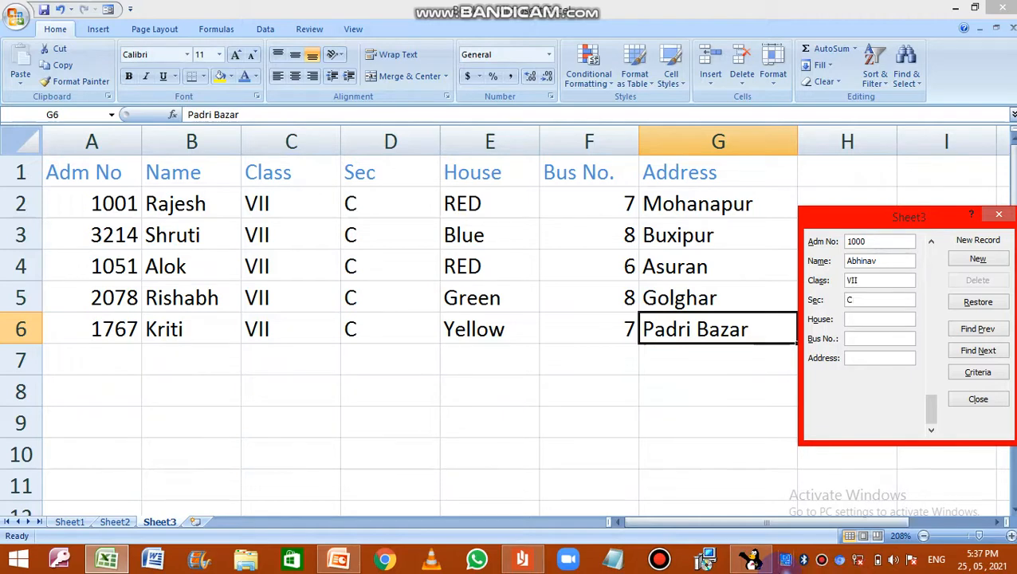
Step: Complete the new record with House Yellow, Bus No. 10 and the student's address
{"action": "type", "text": "Yellow"}
{"action": "key", "text": "Tab"}
{"action": "type", "text": "10"}
{"action": "type", "text": "Mohaddi"}
{"action": "type", "text": "pur"}
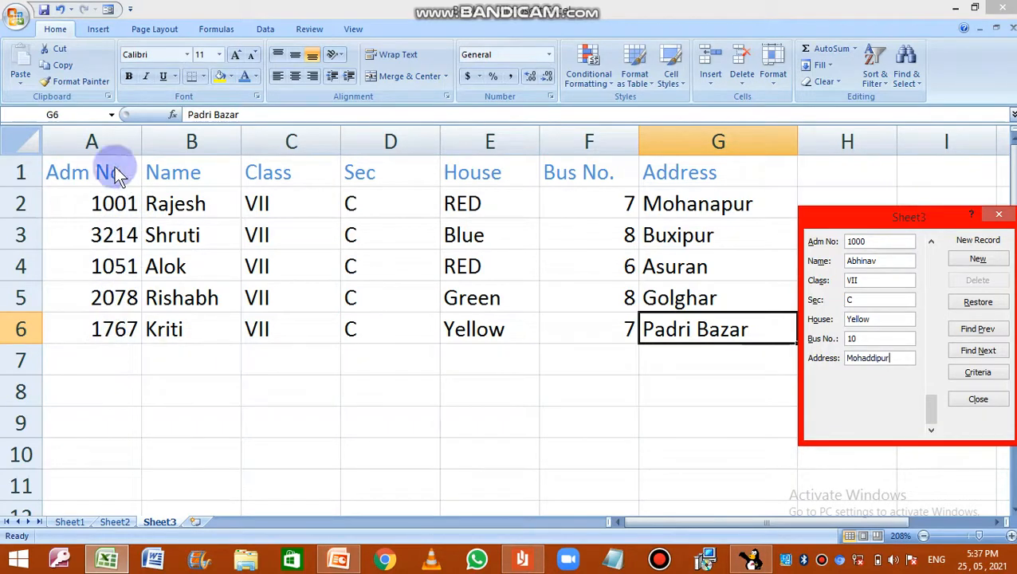
Step: Close the data form to save the new record and highlight its row at the end of the student table
{"action": "left_click", "coordinate": [976, 399]}
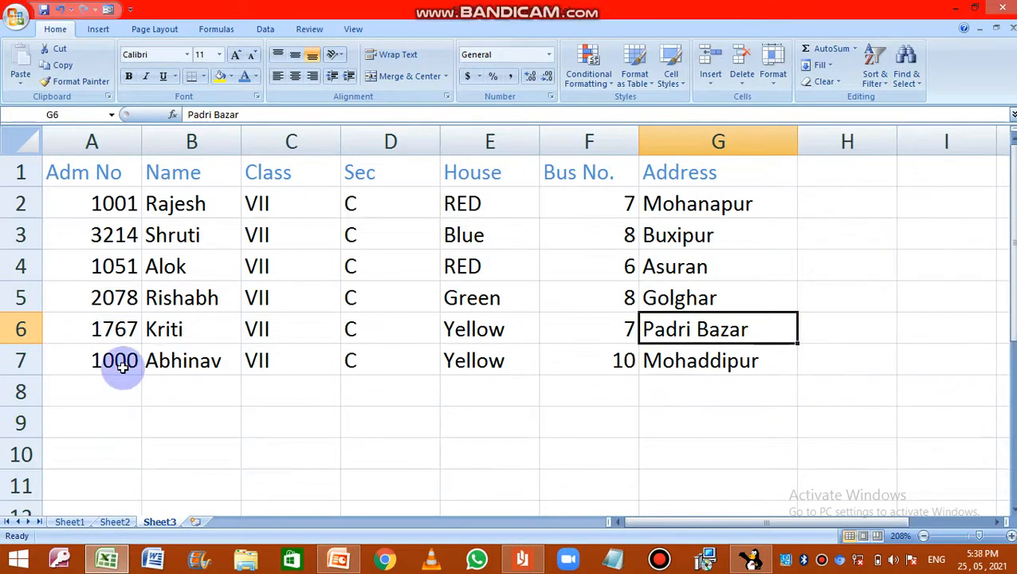
{"action": "left_click", "coordinate": [21, 360]}
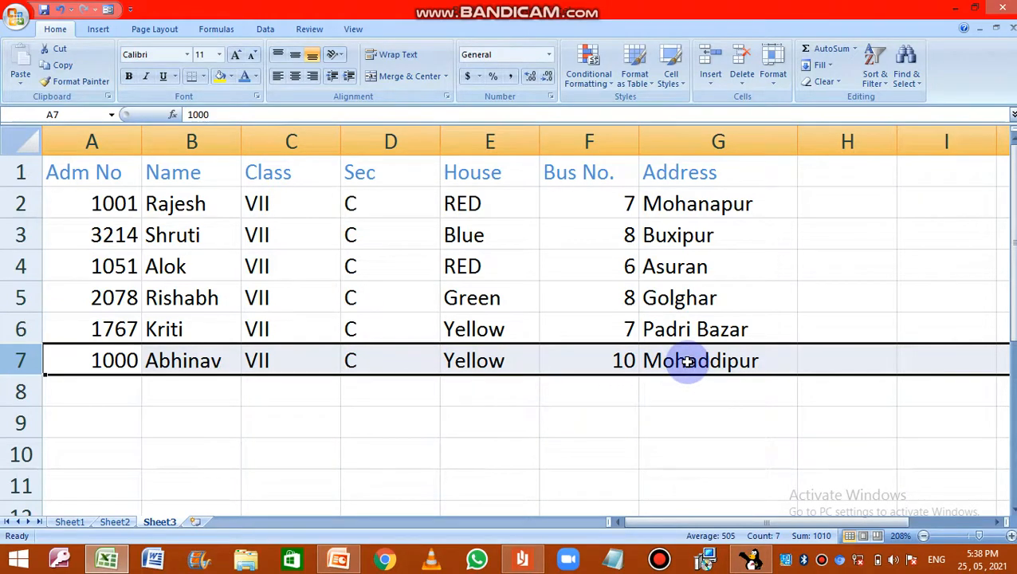
{"action": "left_click", "coordinate": [375, 387]}
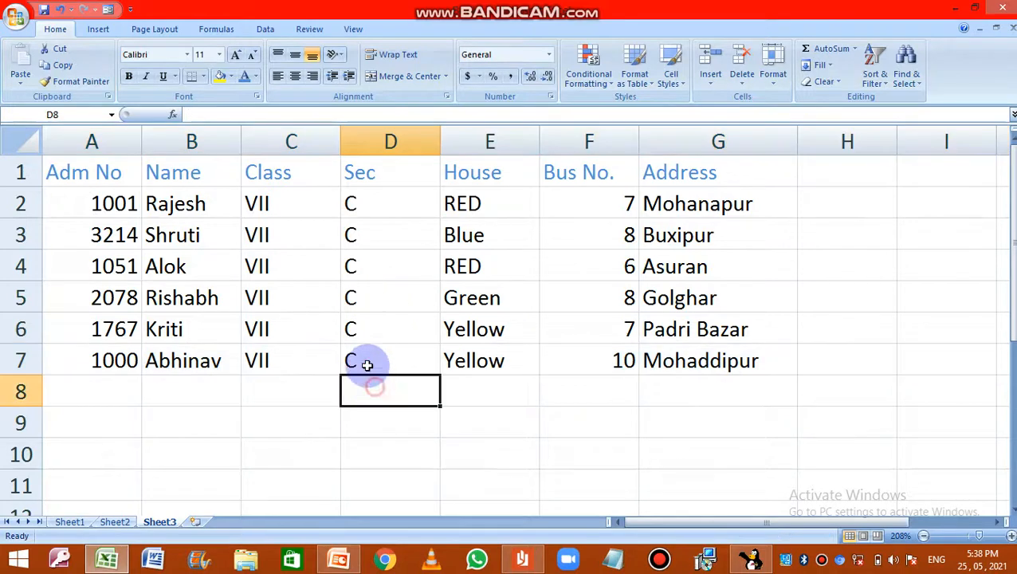
{"action": "left_click", "coordinate": [353, 329]}
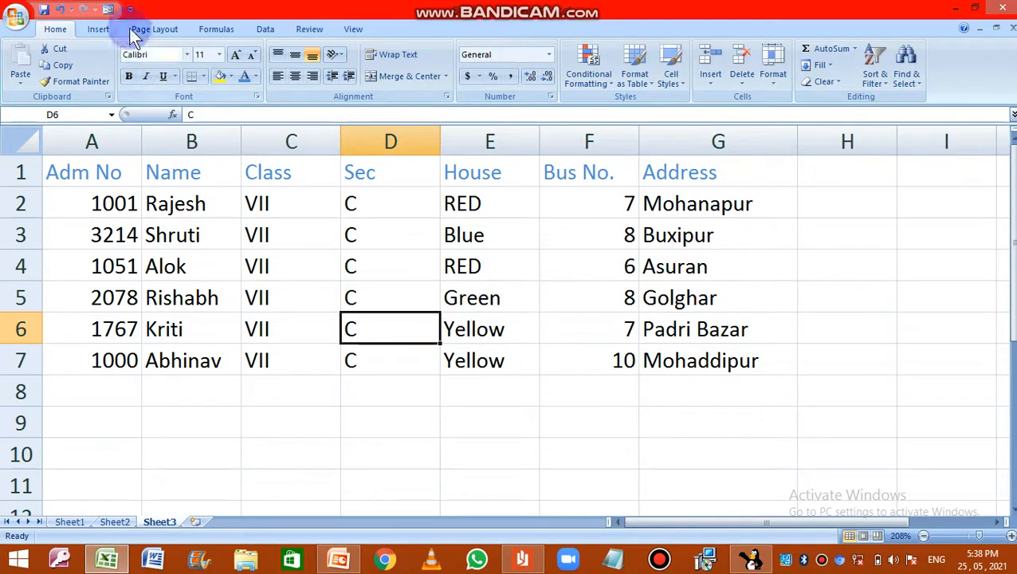
Step: Add another record through the data form with the admission number, student's name, class VII, section C, House RED, Bus No. 5 and the address
{"action": "left_click", "coordinate": [107, 9]}
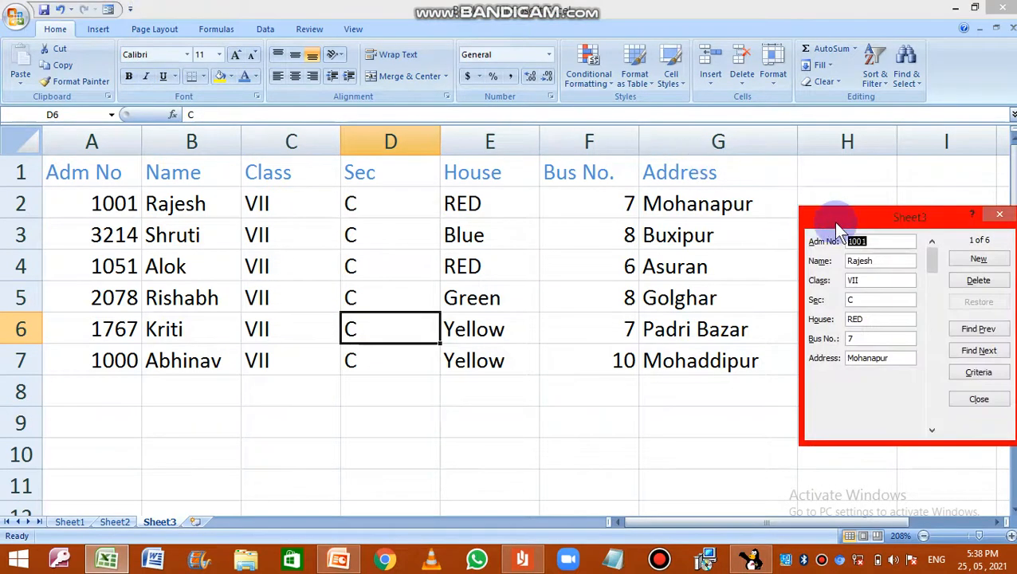
{"action": "left_click_drag", "start_coordinate": [835, 224], "coordinate": [787, 189]}
{"action": "left_click", "coordinate": [916, 224]}
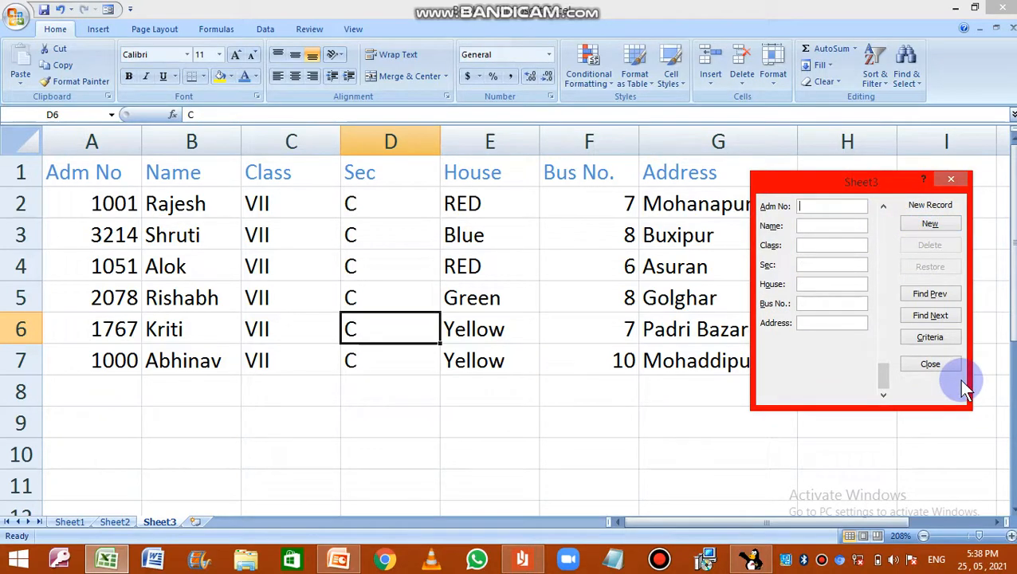
{"action": "type", "text": "4098"}
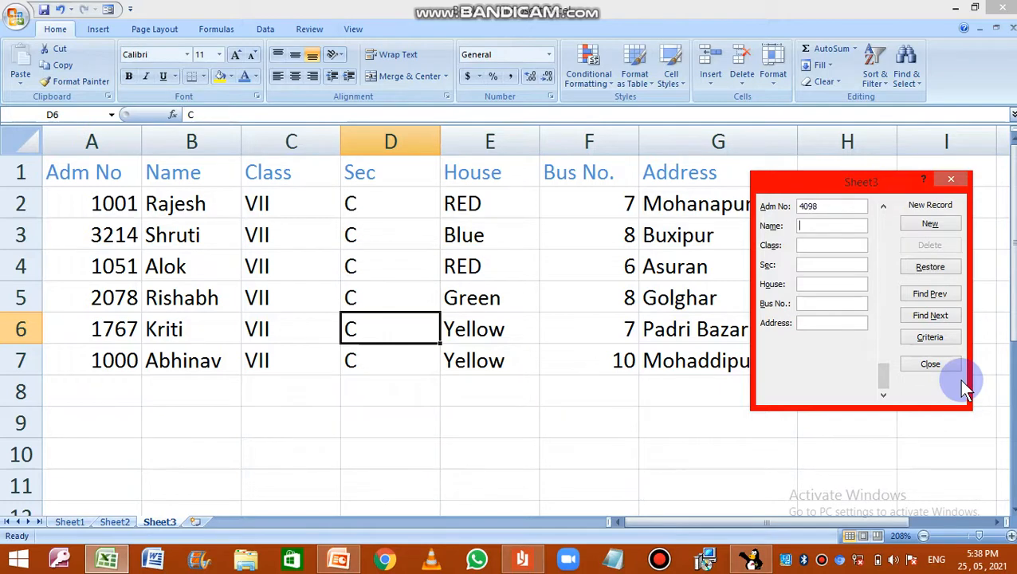
{"action": "key", "text": "Tab"}
{"action": "type", "text": "Ragini"}
{"action": "type", "text": "%"}
{"action": "type", "text": "Mohanap"}
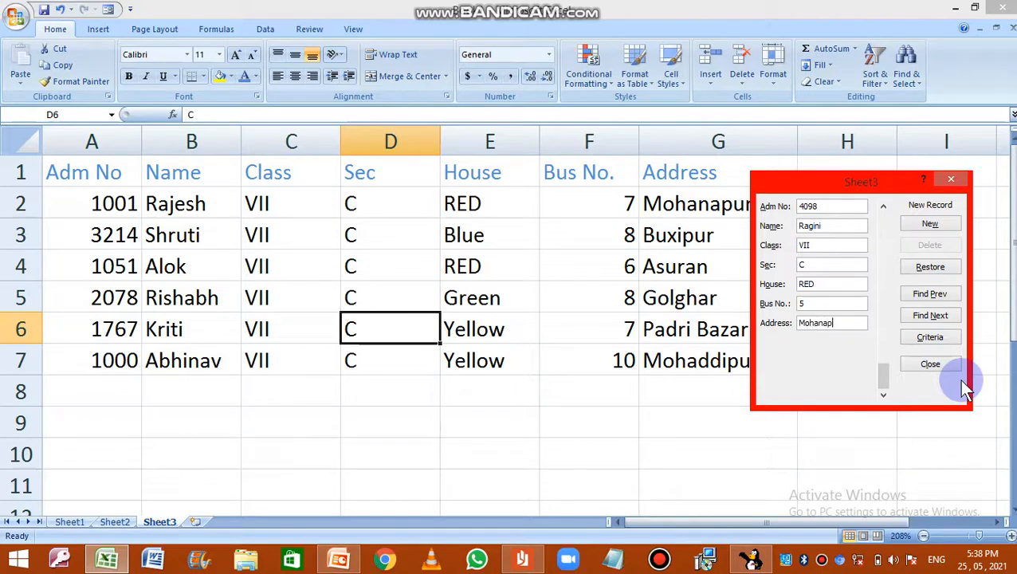
{"action": "type", "text": "ur"}
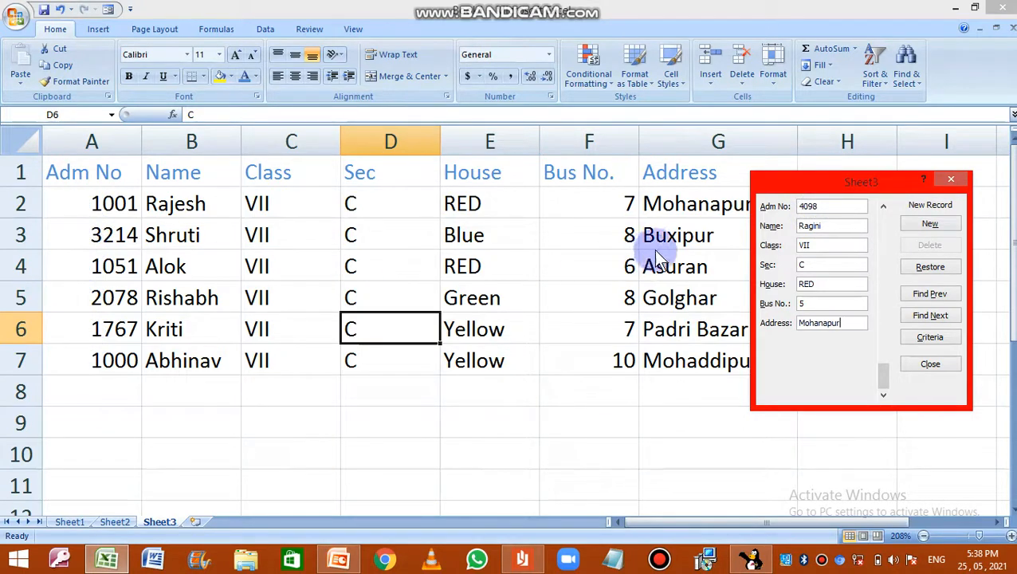
{"action": "left_click", "coordinate": [930, 364]}
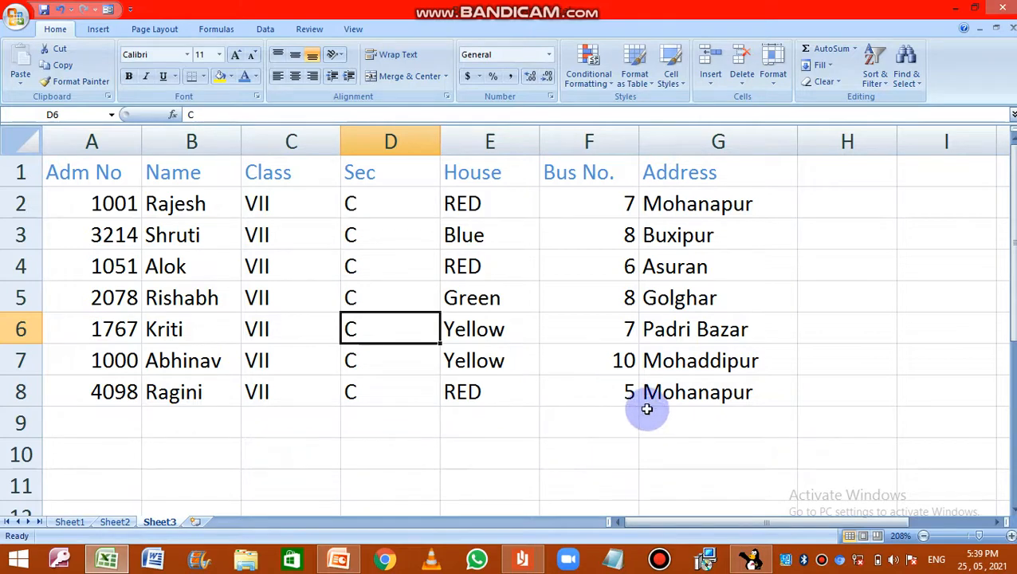
Step: Clear the Sec value in row 6 of the student table
{"action": "key", "text": "Delete"}
{"action": "left_click", "coordinate": [825, 562]}
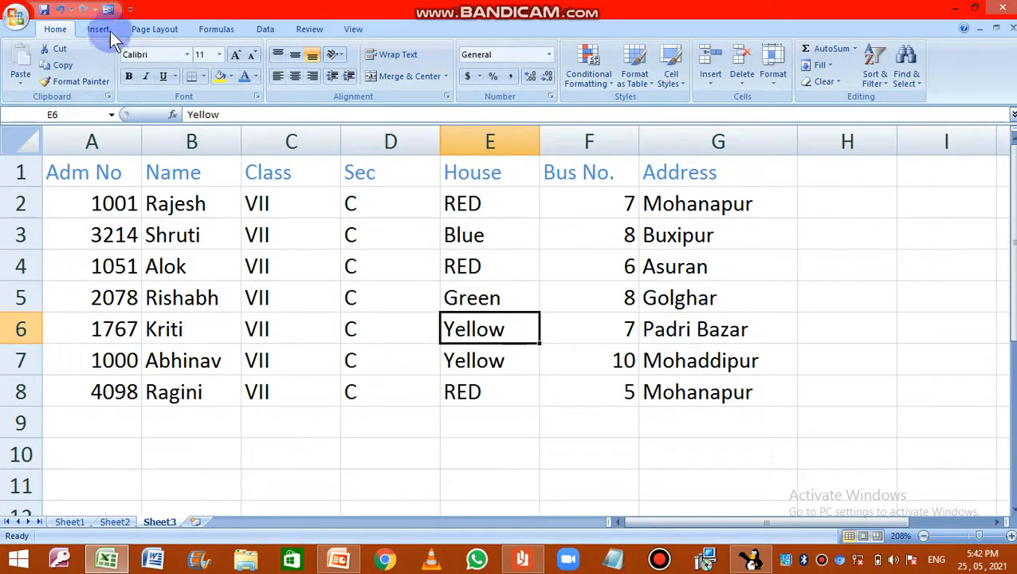
Step: Search the records by criteria in the data form for a student's admission number, view the matching record and close the form
{"action": "left_click", "coordinate": [388, 276]}
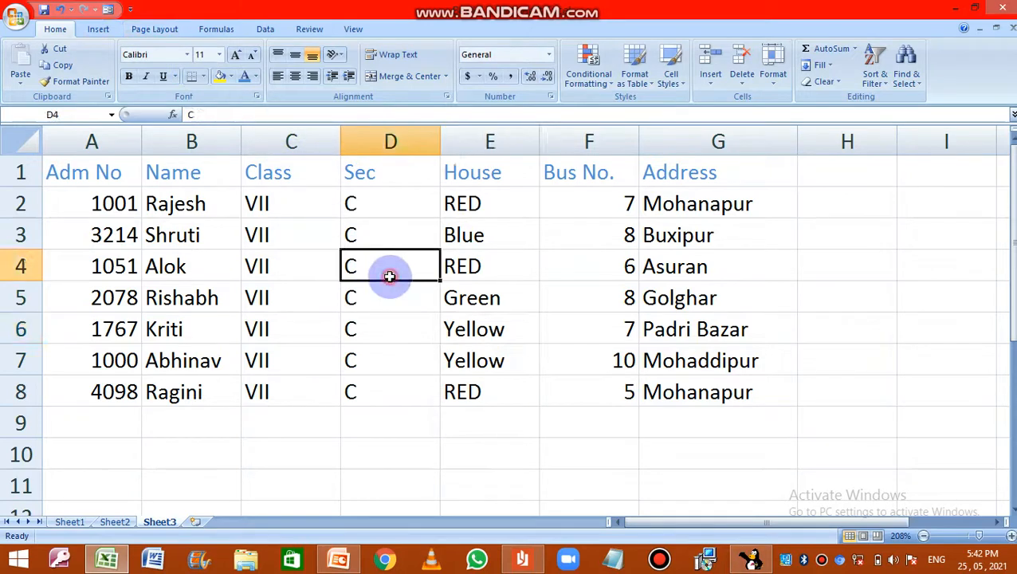
{"action": "left_click", "coordinate": [290, 318]}
{"action": "left_click", "coordinate": [108, 10]}
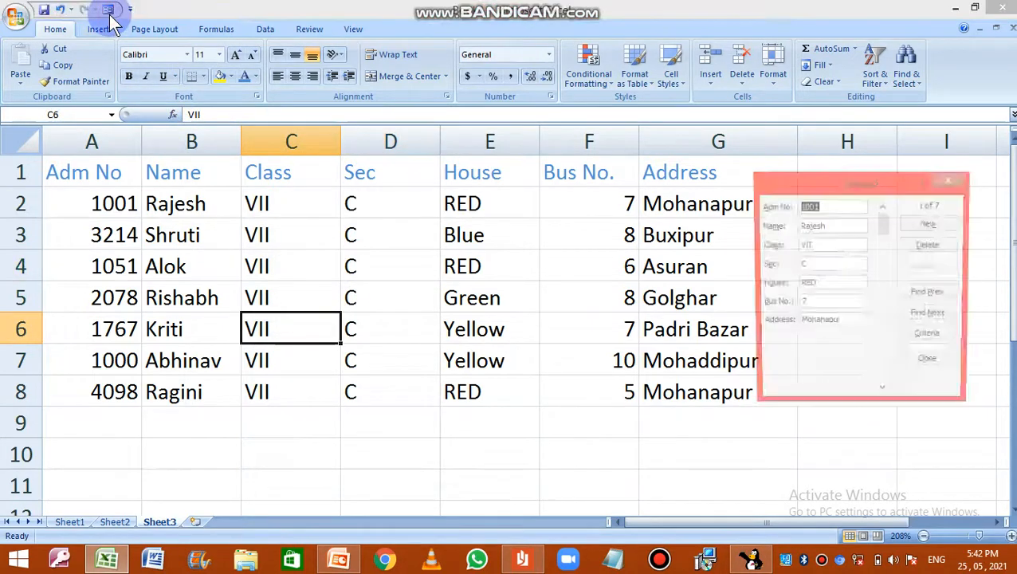
{"action": "left_click", "coordinate": [943, 341]}
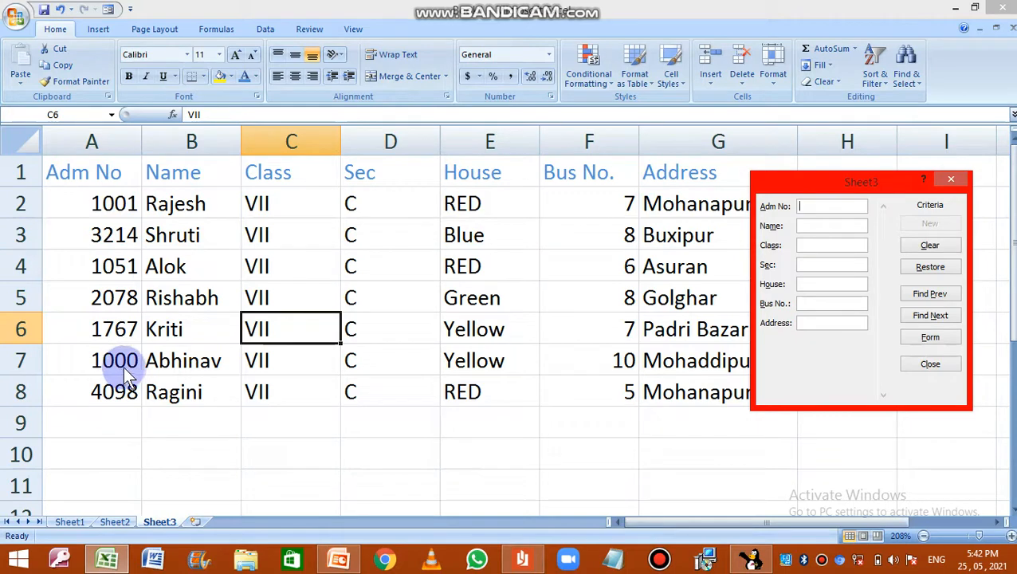
{"action": "left_click", "coordinate": [809, 206]}
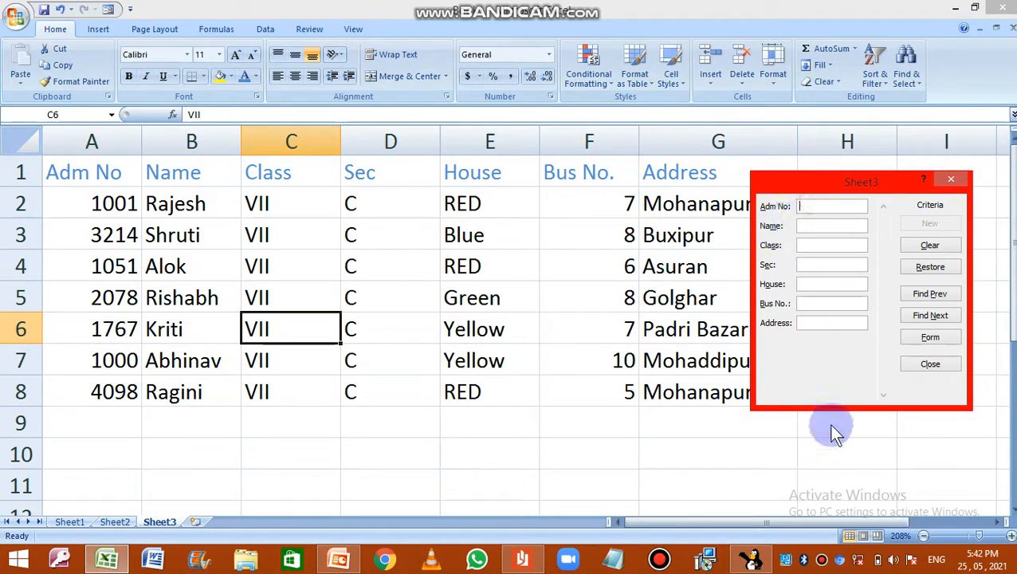
{"action": "type", "text": "1000"}
{"action": "left_click", "coordinate": [929, 316]}
{"action": "left_click", "coordinate": [827, 224]}
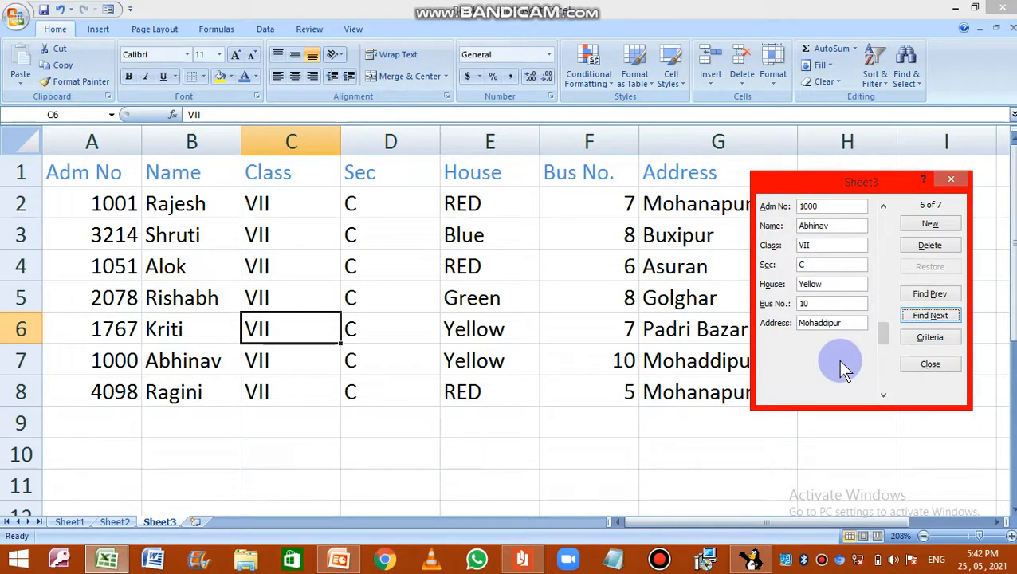
{"action": "left_click", "coordinate": [920, 363]}
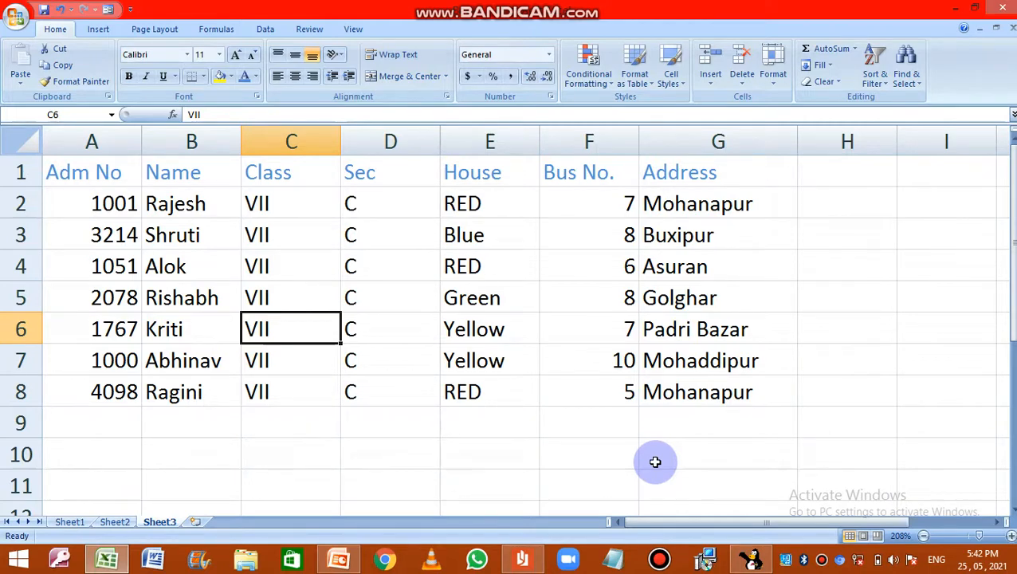
Step: Point out the Name, House, Bus No. and Address columns one after another by selecting each whole column
{"action": "left_click", "coordinate": [177, 140]}
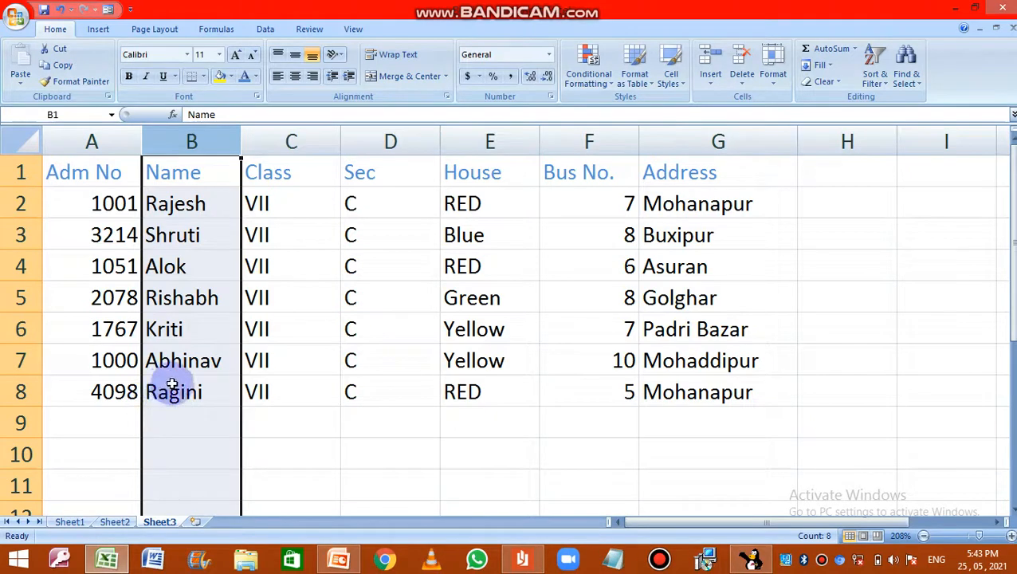
{"action": "left_click", "coordinate": [490, 144]}
{"action": "left_click", "coordinate": [580, 141]}
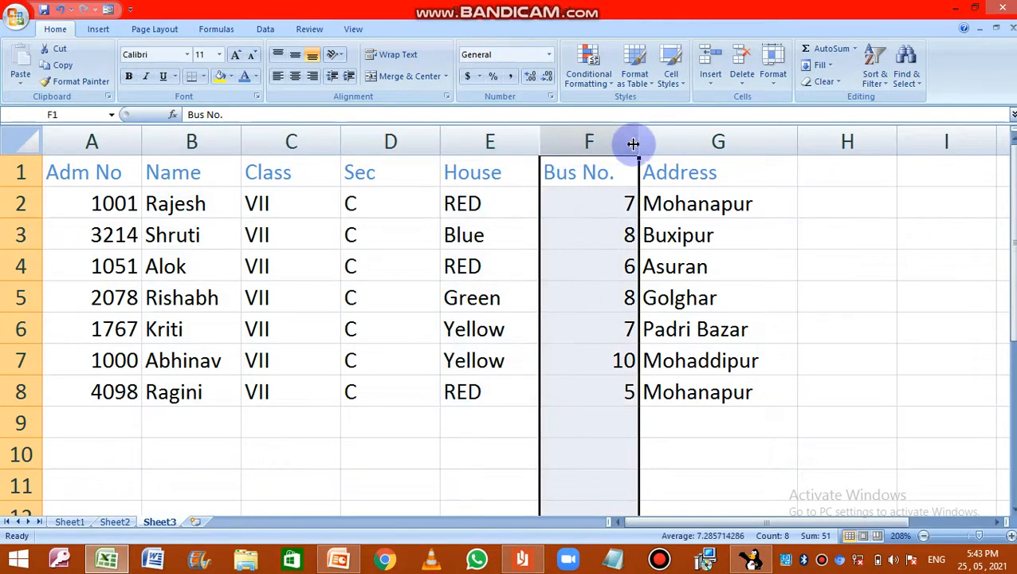
{"action": "left_click", "coordinate": [692, 143]}
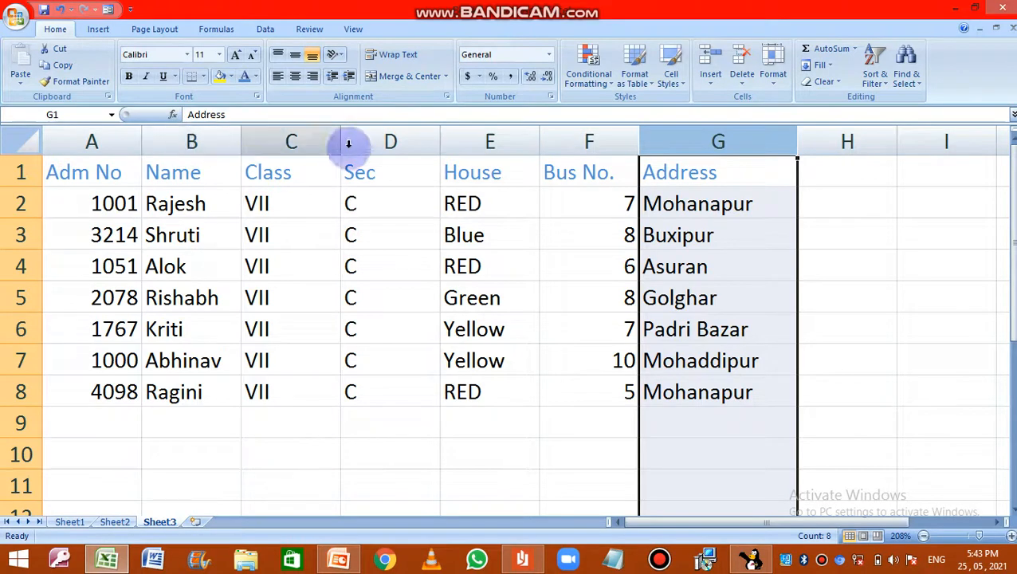
Step: Sort the student table by the Name column from A to Z, expanding the selection to the adjacent columns
{"action": "left_click", "coordinate": [192, 142]}
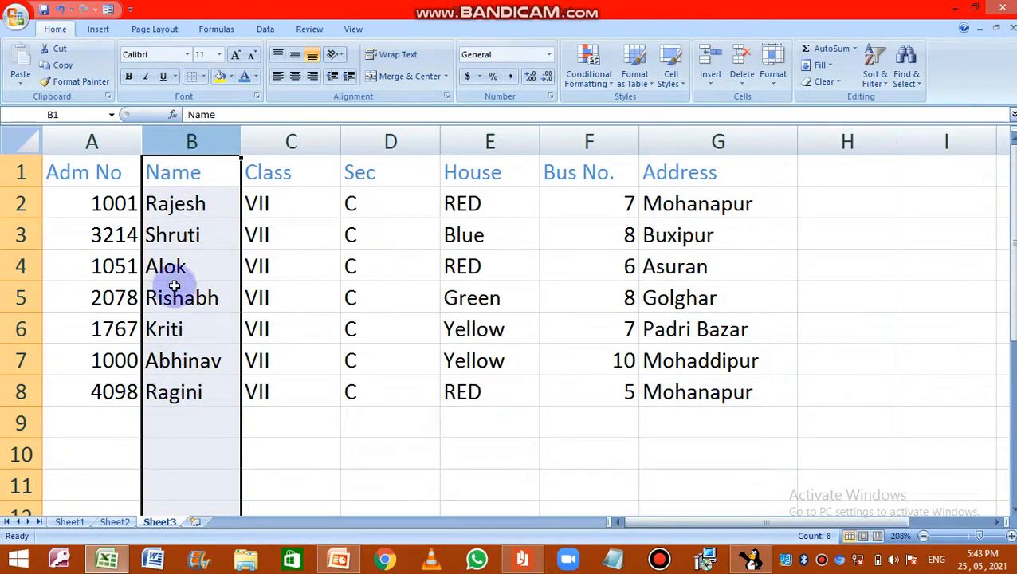
{"action": "left_click", "coordinate": [189, 144]}
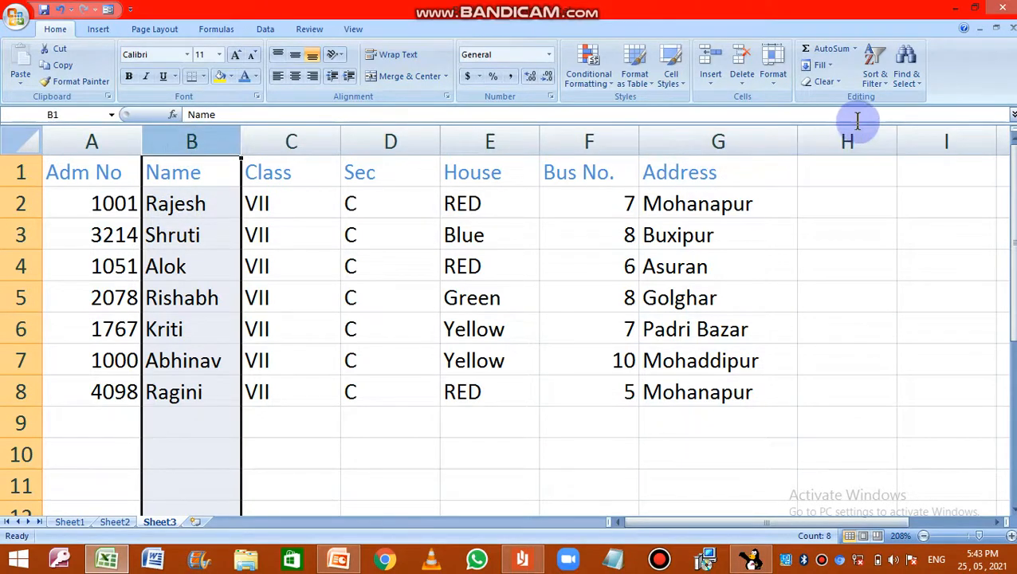
{"action": "left_click", "coordinate": [880, 80]}
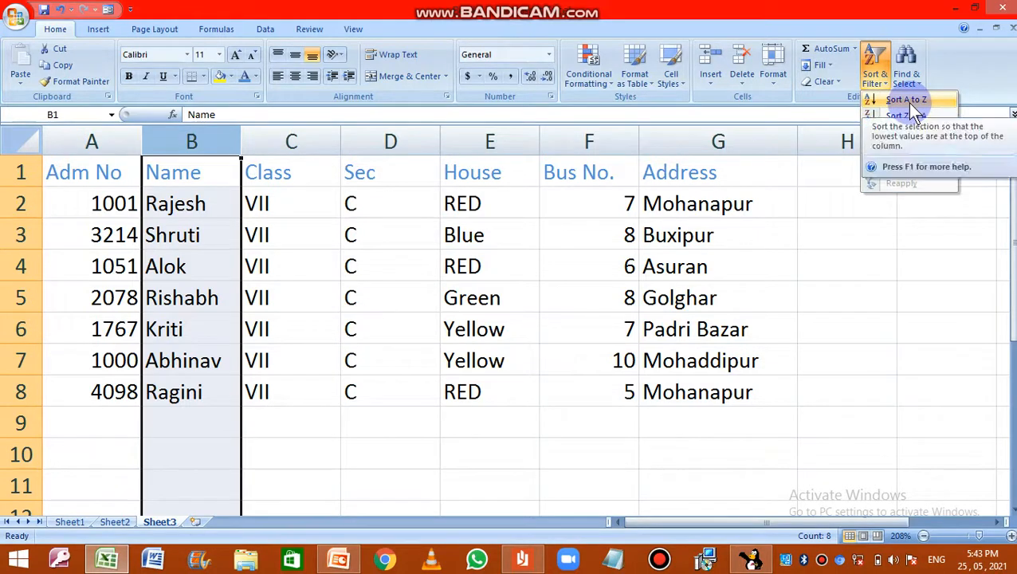
{"action": "left_click", "coordinate": [906, 103]}
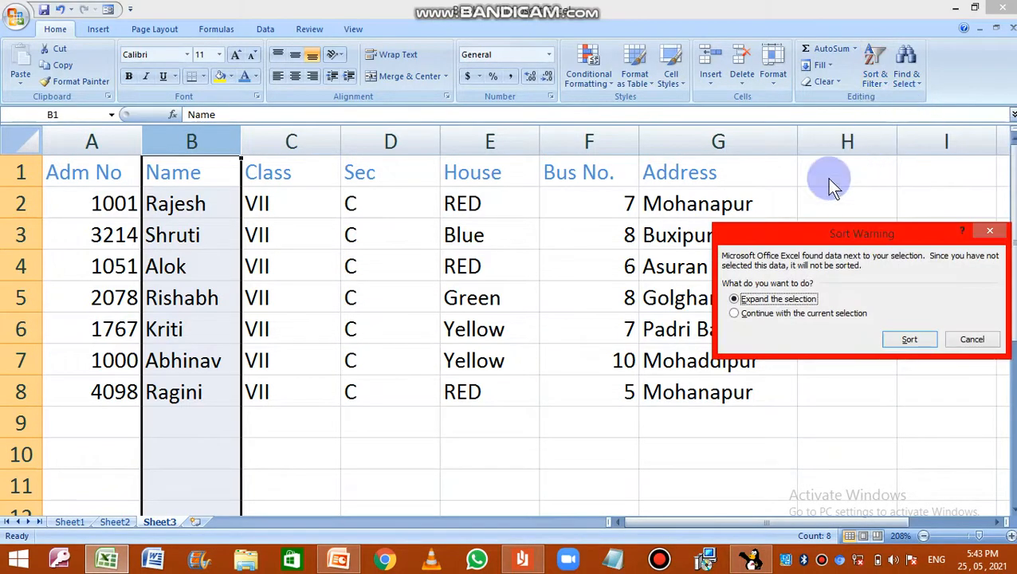
{"action": "left_click", "coordinate": [909, 340]}
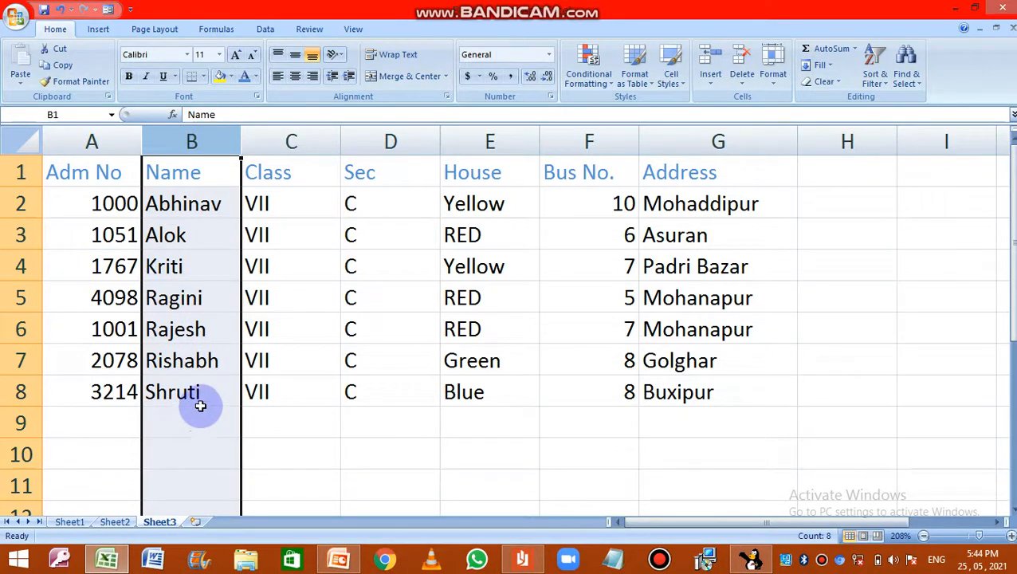
{"action": "left_click", "coordinate": [293, 414]}
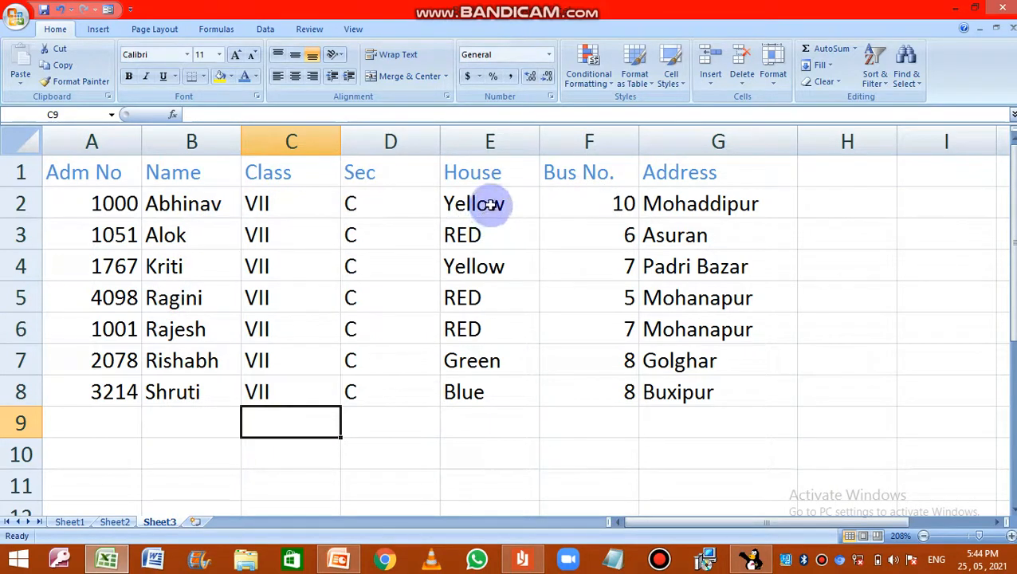
Step: Sort the student table by Bus No. from smallest to largest, expanding the selection to the adjacent columns
{"action": "left_click", "coordinate": [592, 141]}
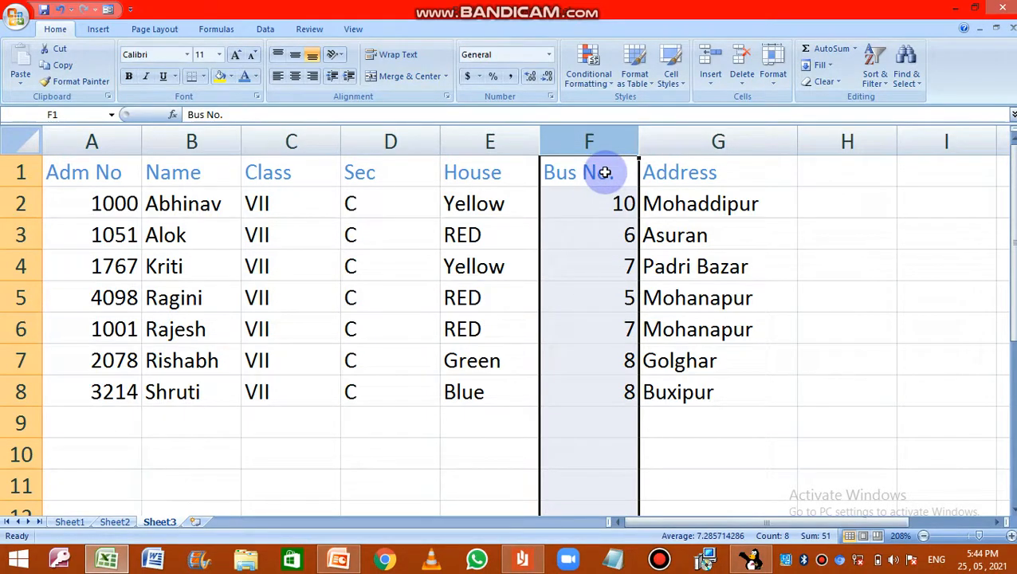
{"action": "left_click", "coordinate": [872, 72]}
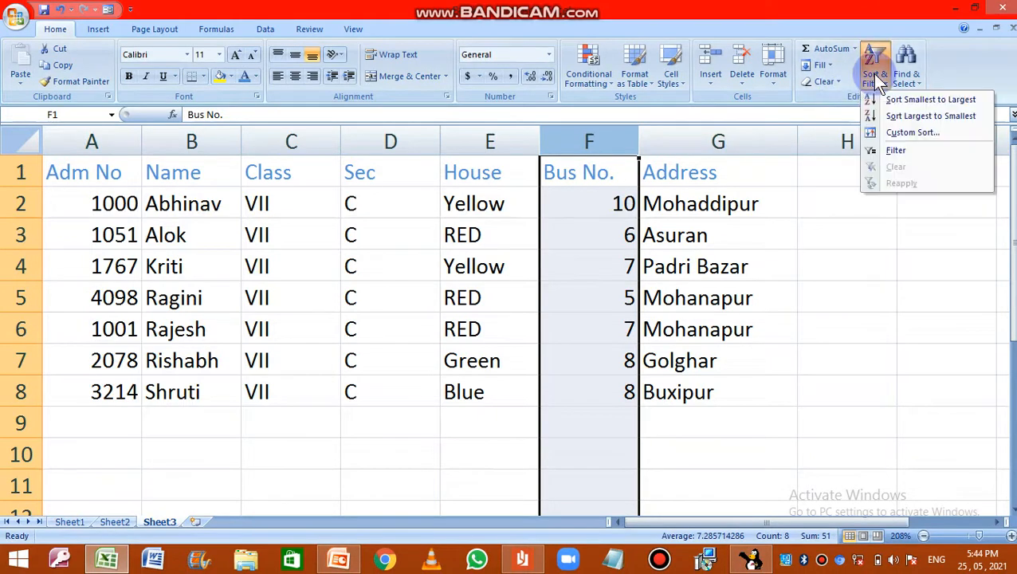
{"action": "left_click", "coordinate": [892, 101]}
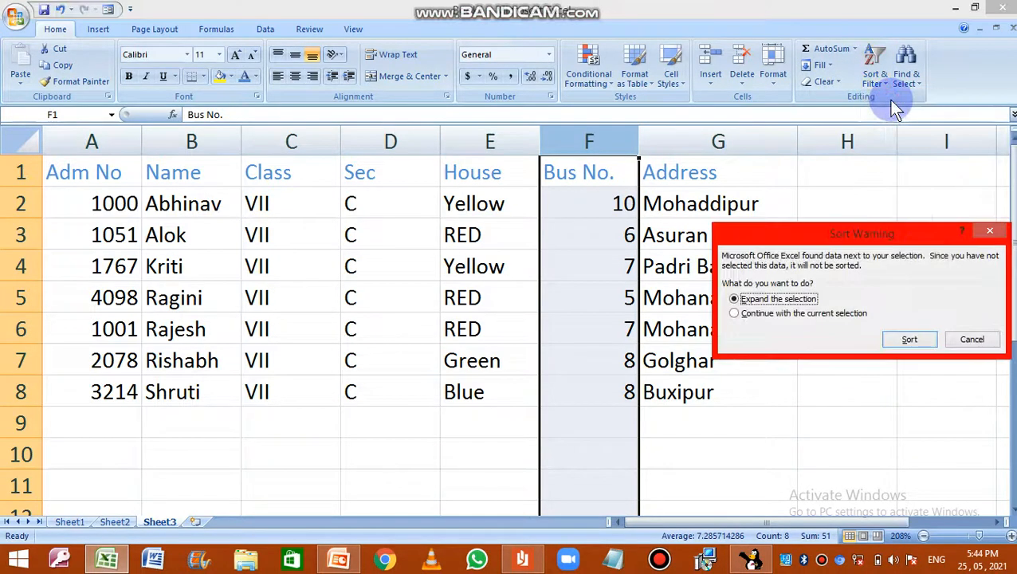
{"action": "left_click", "coordinate": [910, 339]}
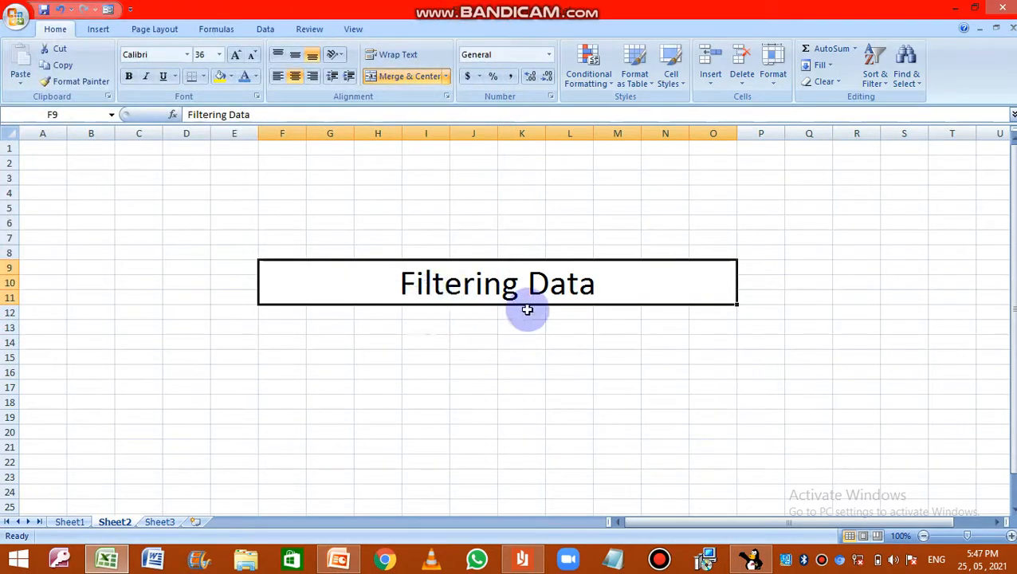
Step: Open Sheet3 and turn on filtering for the House column of the student table
{"action": "left_click", "coordinate": [159, 522]}
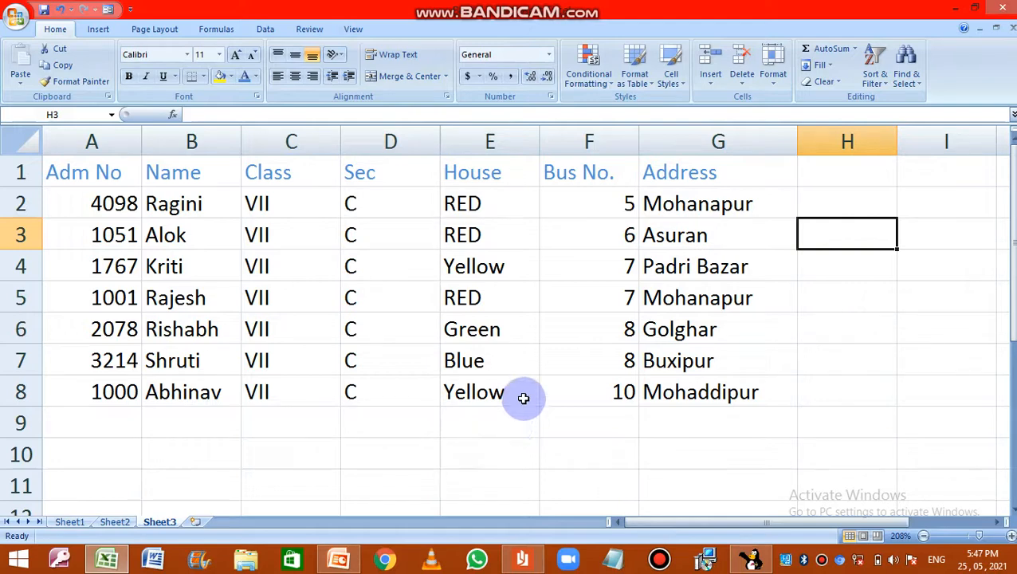
{"action": "left_click", "coordinate": [466, 140]}
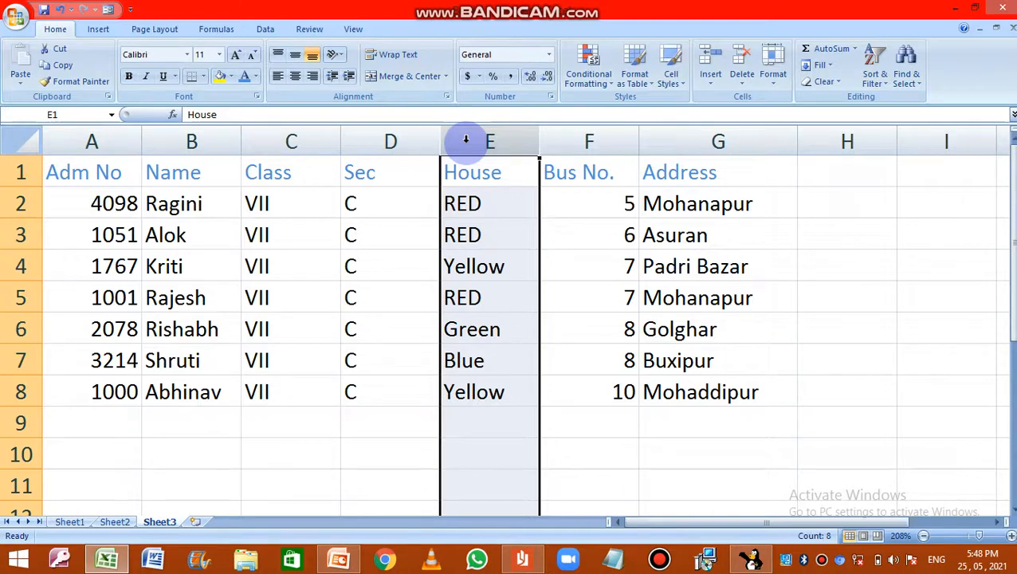
{"action": "left_click", "coordinate": [874, 82]}
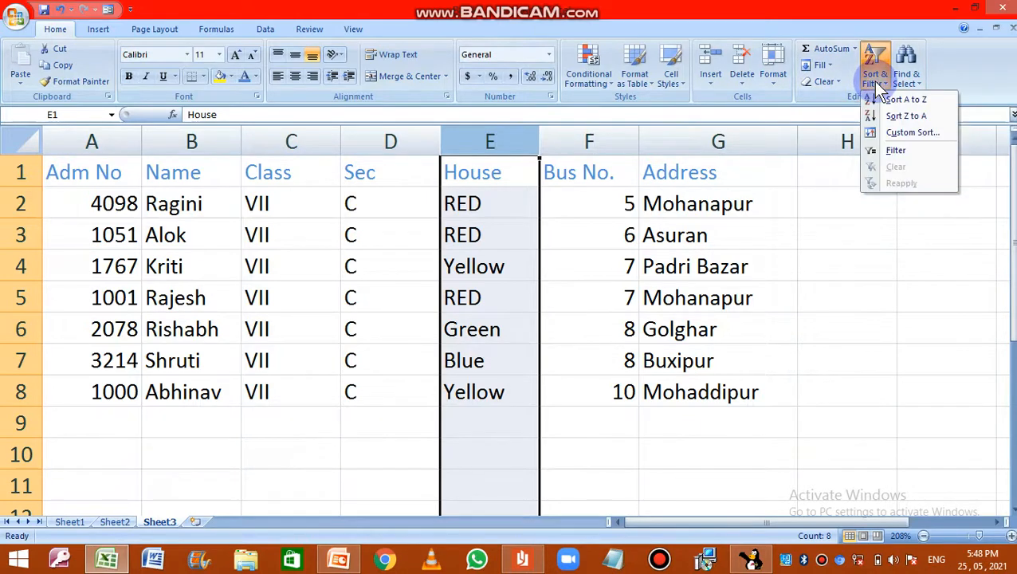
{"action": "left_click", "coordinate": [910, 152]}
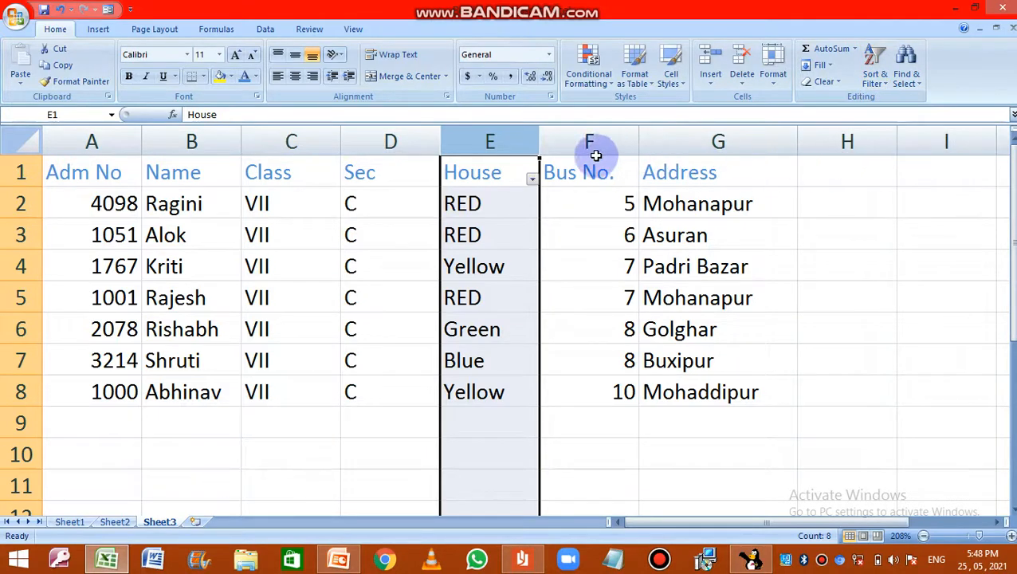
Step: Filter the House column with an Equals text filter to show only the rows where House equals RED
{"action": "left_click", "coordinate": [532, 180]}
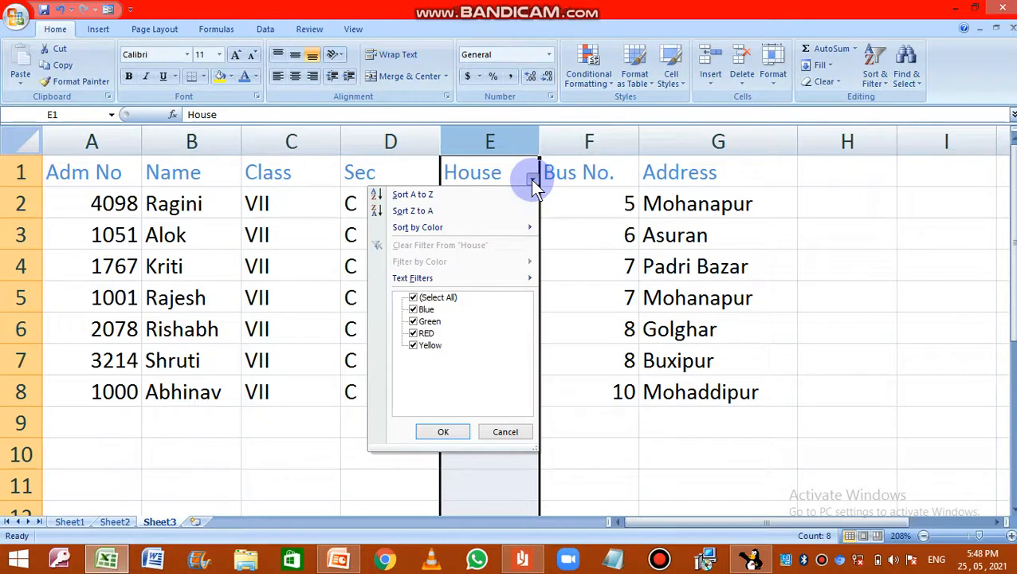
{"action": "mouse_move", "coordinate": [416, 278]}
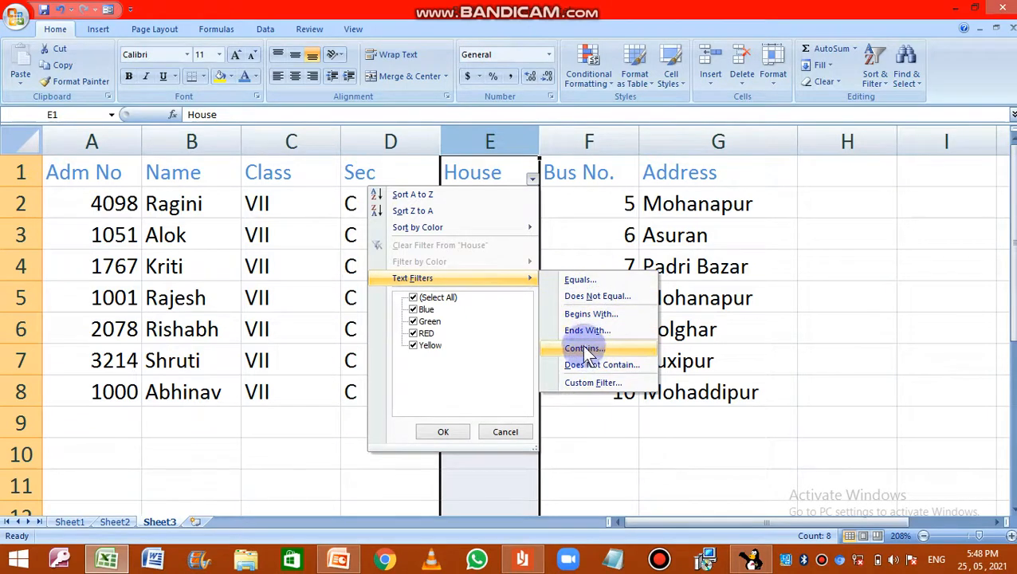
{"action": "left_click", "coordinate": [580, 281]}
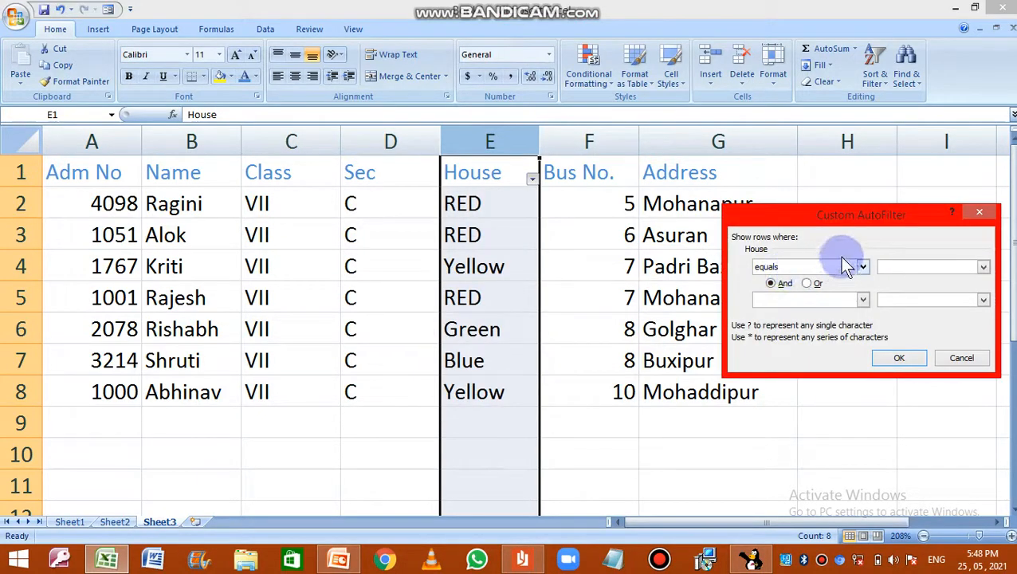
{"action": "left_click_drag", "start_coordinate": [839, 214], "coordinate": [737, 225]}
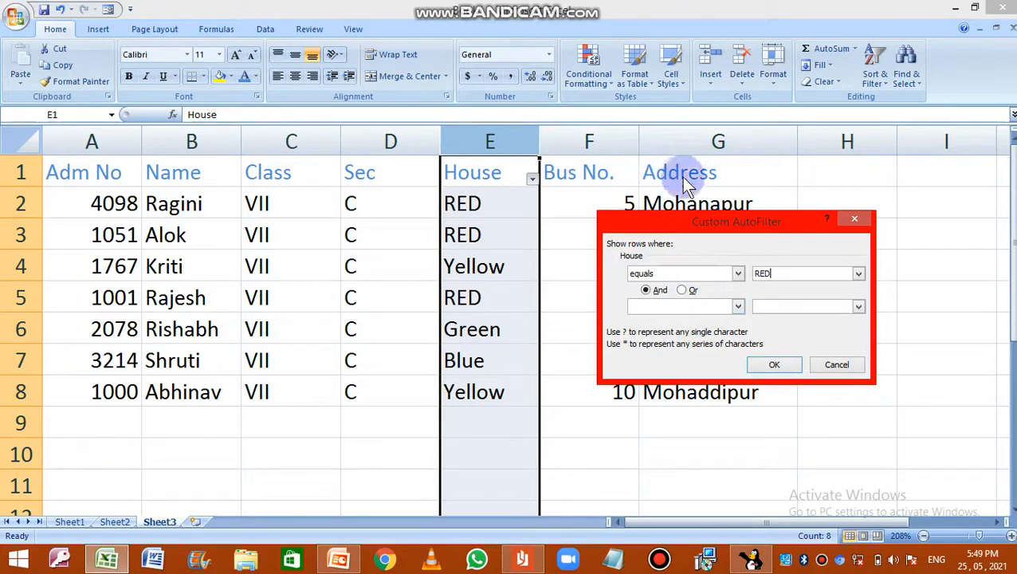
{"action": "left_click", "coordinate": [778, 367]}
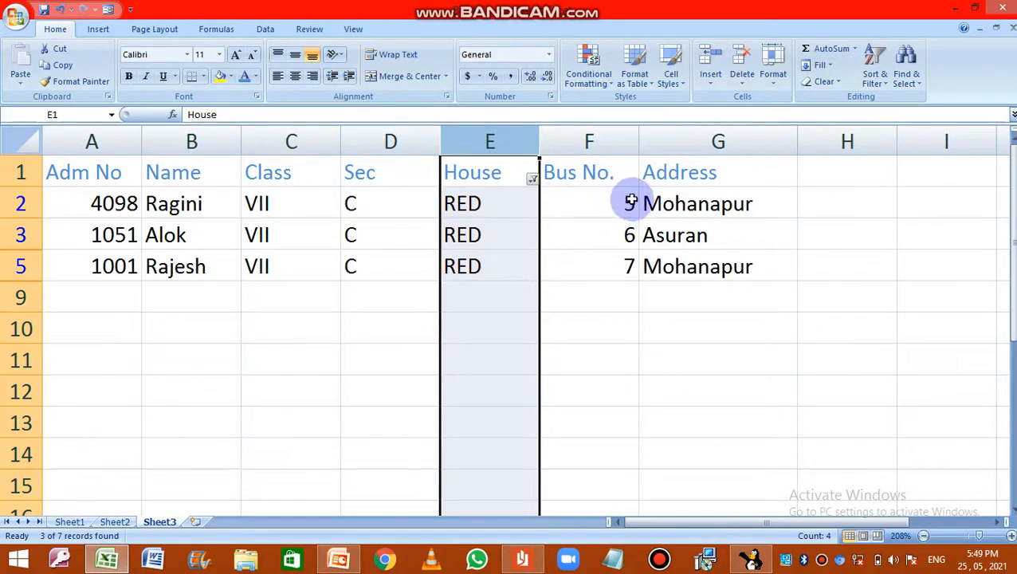
Step: Turn off filtering on the House column to bring back the full student table
{"action": "left_click", "coordinate": [877, 80]}
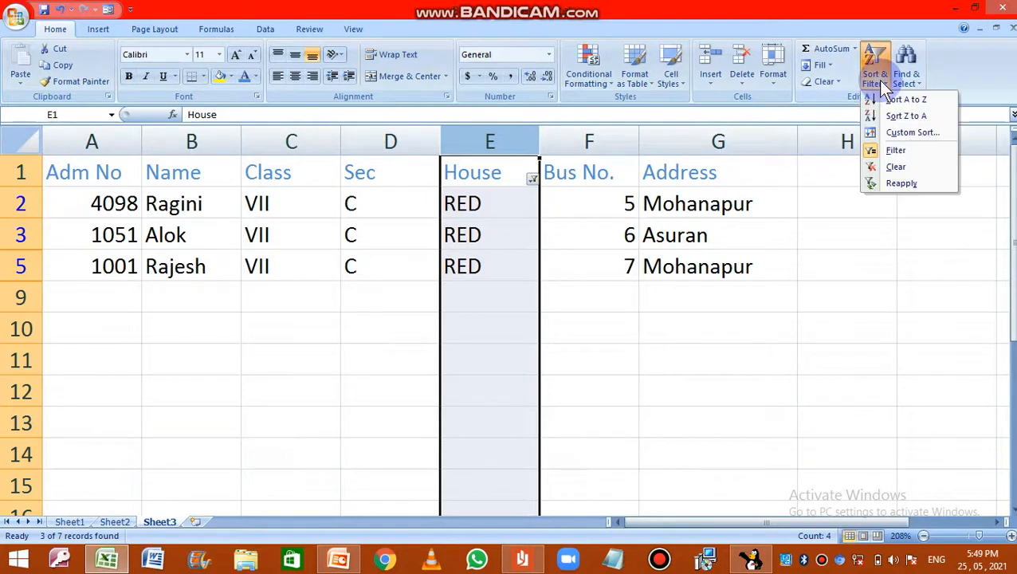
{"action": "left_click", "coordinate": [896, 151]}
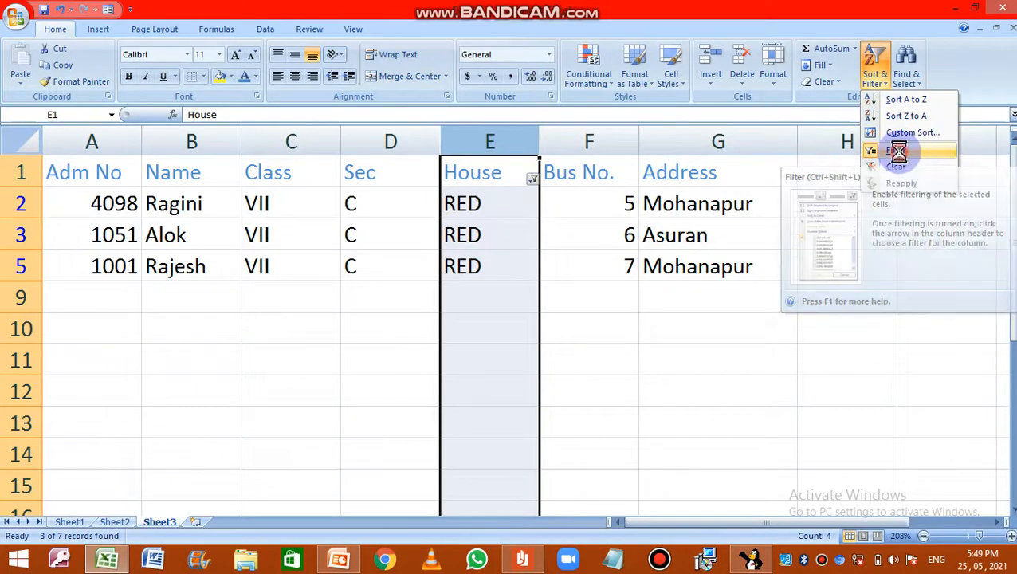
{"action": "left_click", "coordinate": [593, 425]}
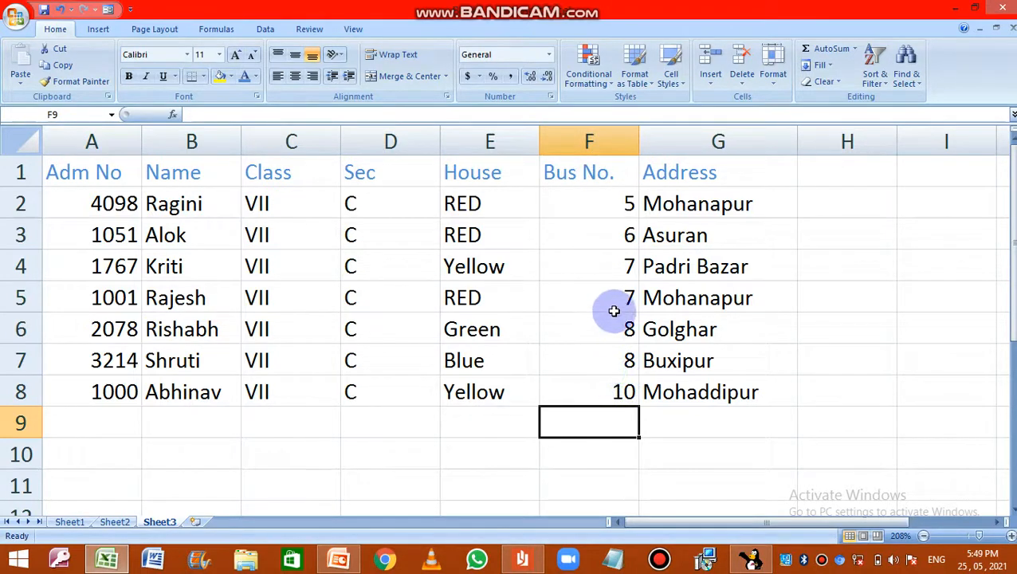
Step: Turn on filtering for the Bus No. column and show only rows where the bus number is greater than 8
{"action": "left_click", "coordinate": [581, 142]}
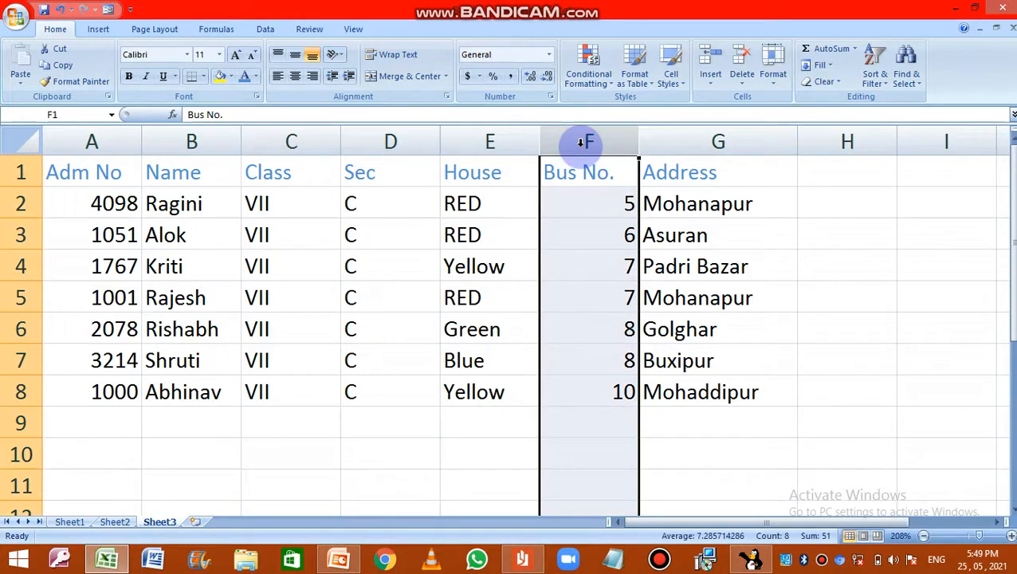
{"action": "left_click", "coordinate": [872, 75]}
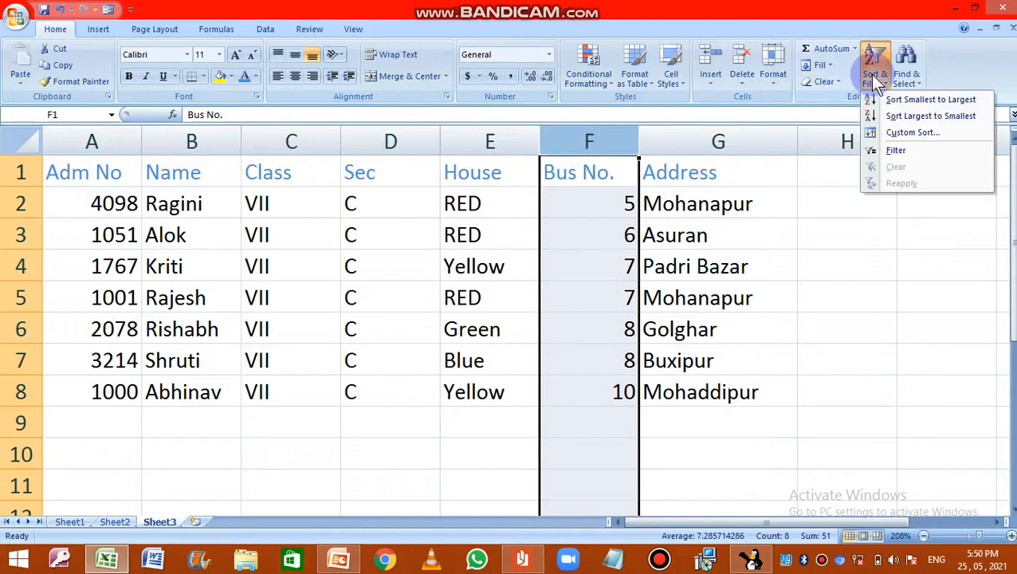
{"action": "left_click", "coordinate": [897, 152]}
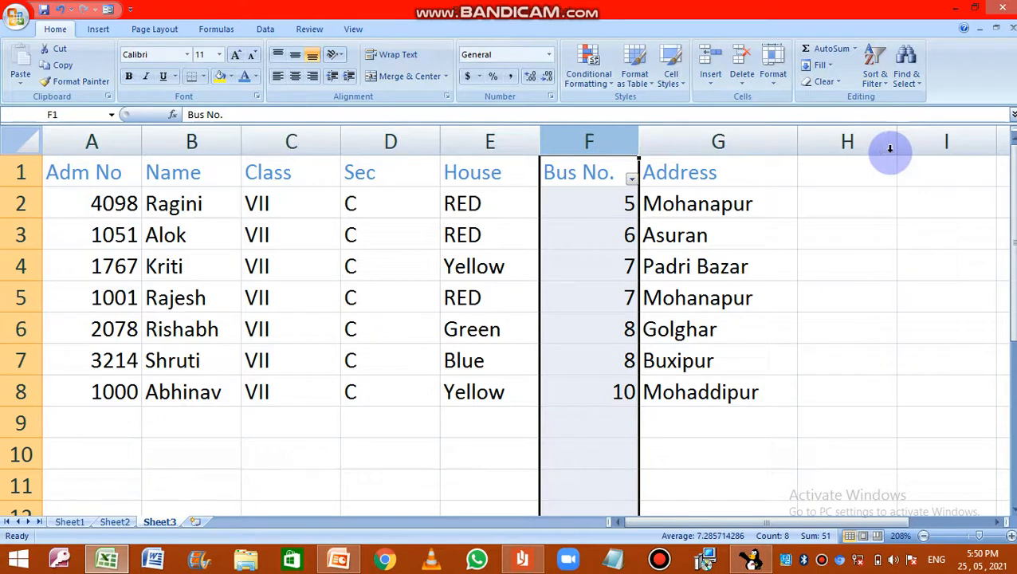
{"action": "left_click", "coordinate": [631, 180]}
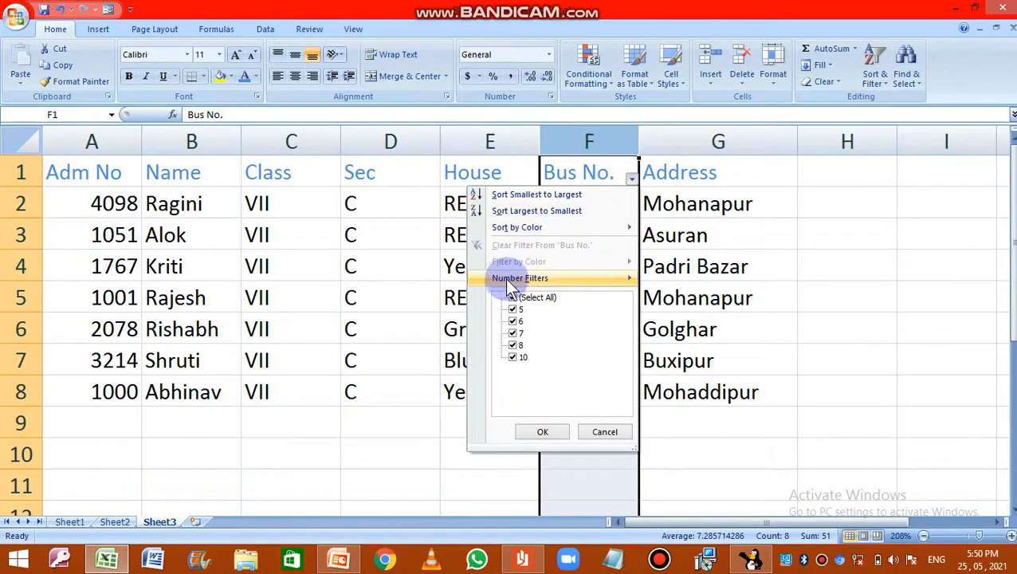
{"action": "mouse_move", "coordinate": [510, 277]}
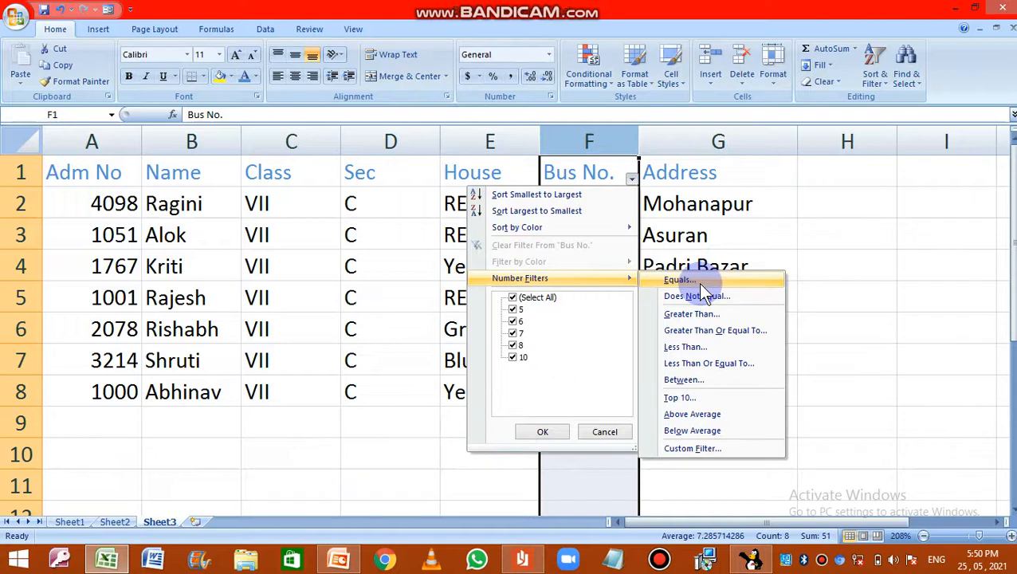
{"action": "left_click", "coordinate": [675, 317]}
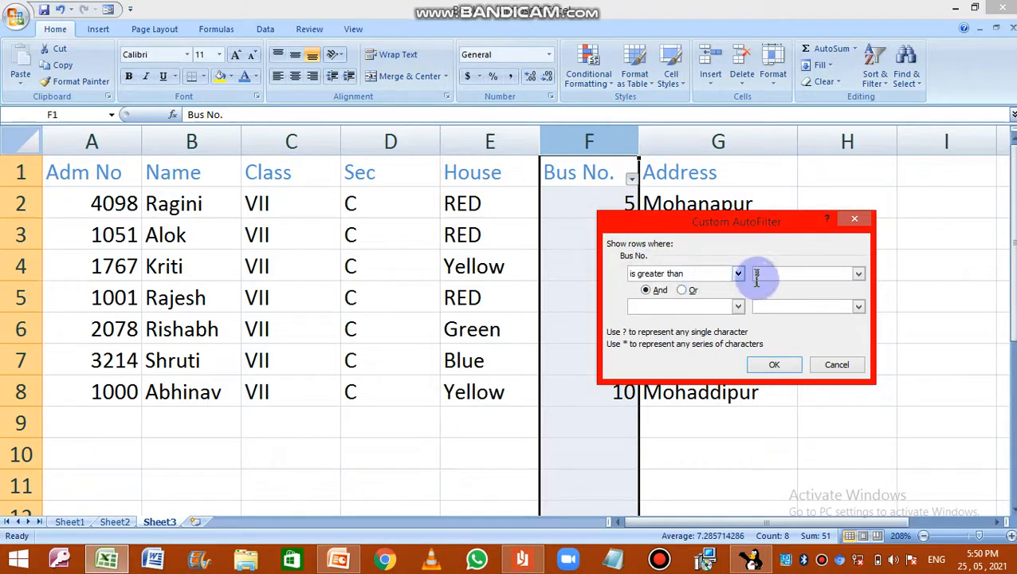
{"action": "left_click", "coordinate": [775, 365]}
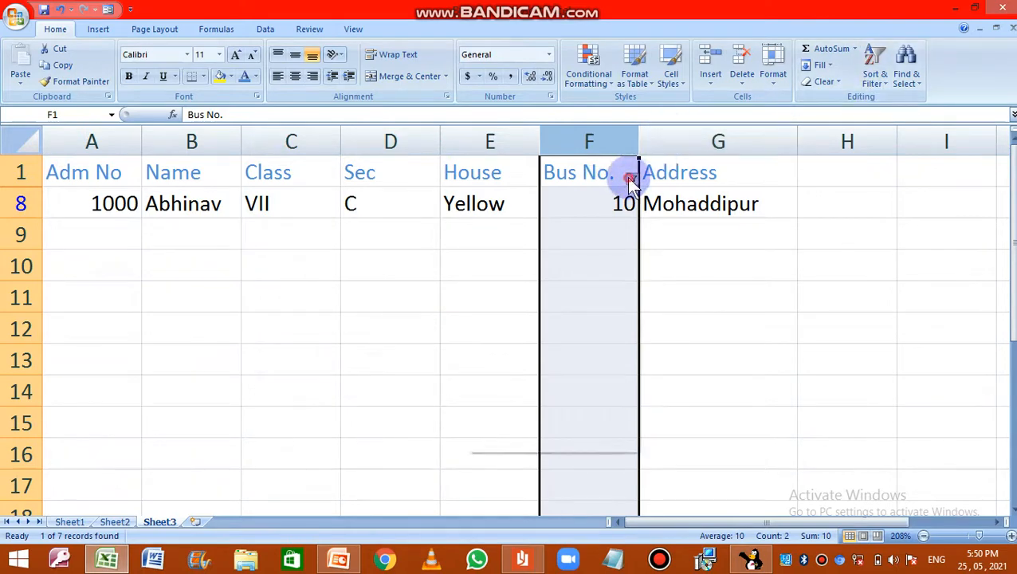
Step: Change the Bus No. number filter to show only rows where the bus number equals 8
{"action": "left_click", "coordinate": [630, 178]}
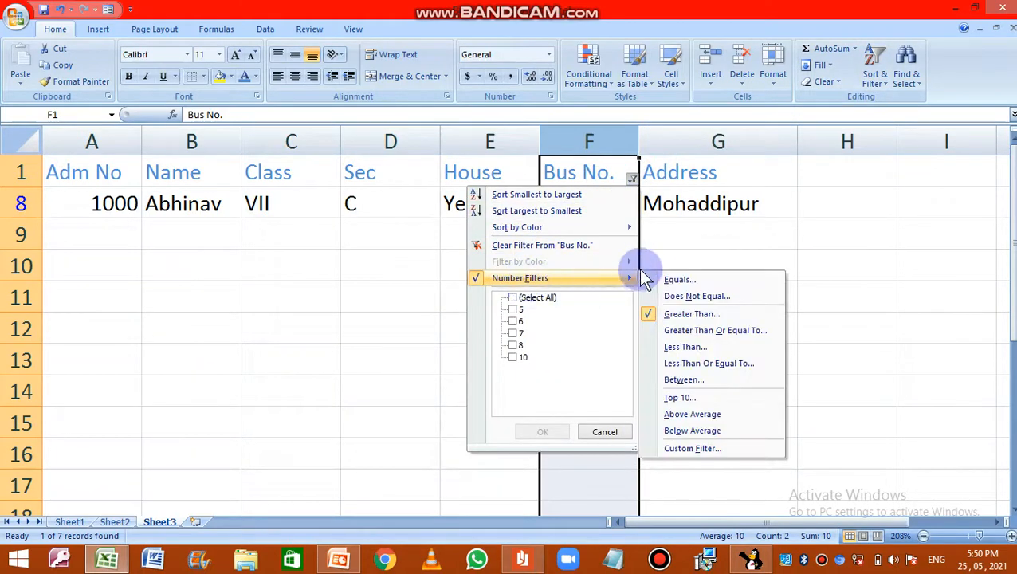
{"action": "left_click", "coordinate": [672, 280]}
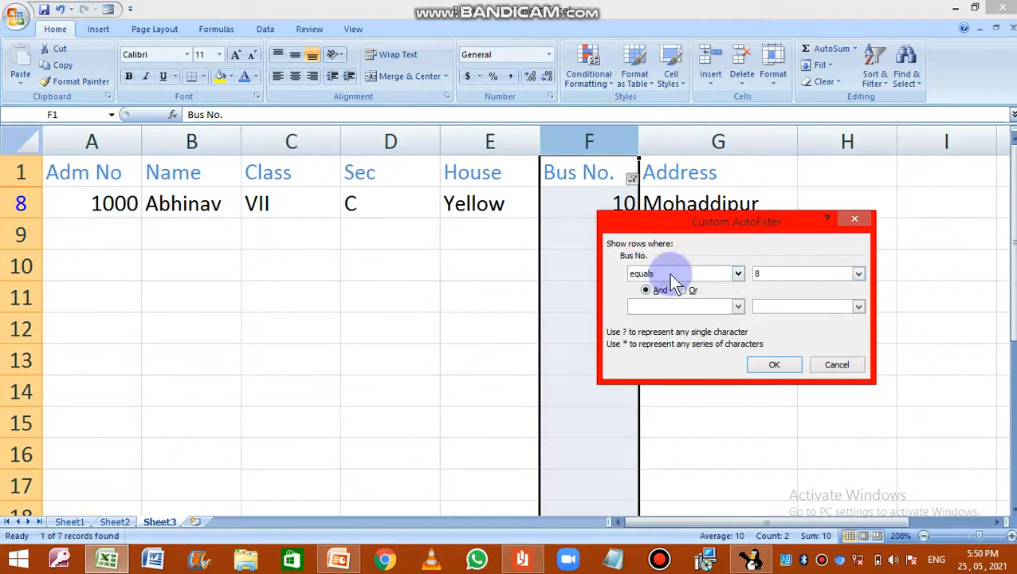
{"action": "left_click", "coordinate": [770, 364]}
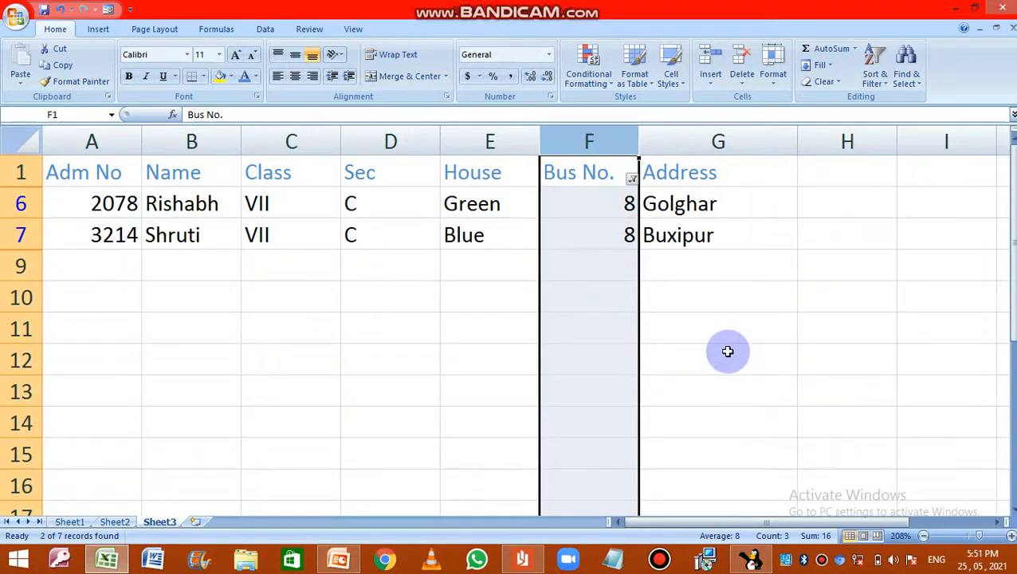
{"action": "left_click", "coordinate": [567, 275]}
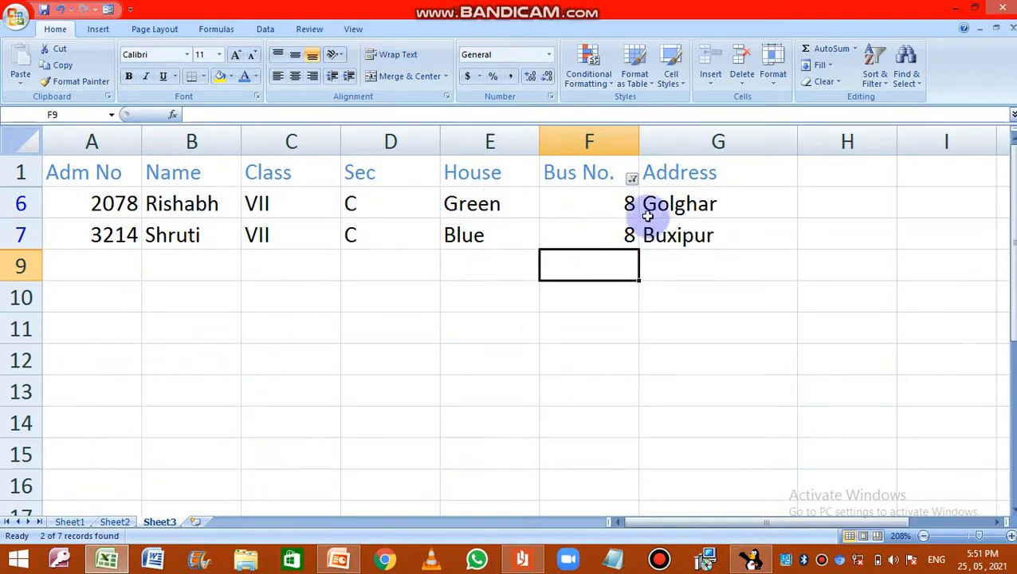
{"action": "left_click", "coordinate": [631, 177]}
{"action": "mouse_move", "coordinate": [560, 278]}
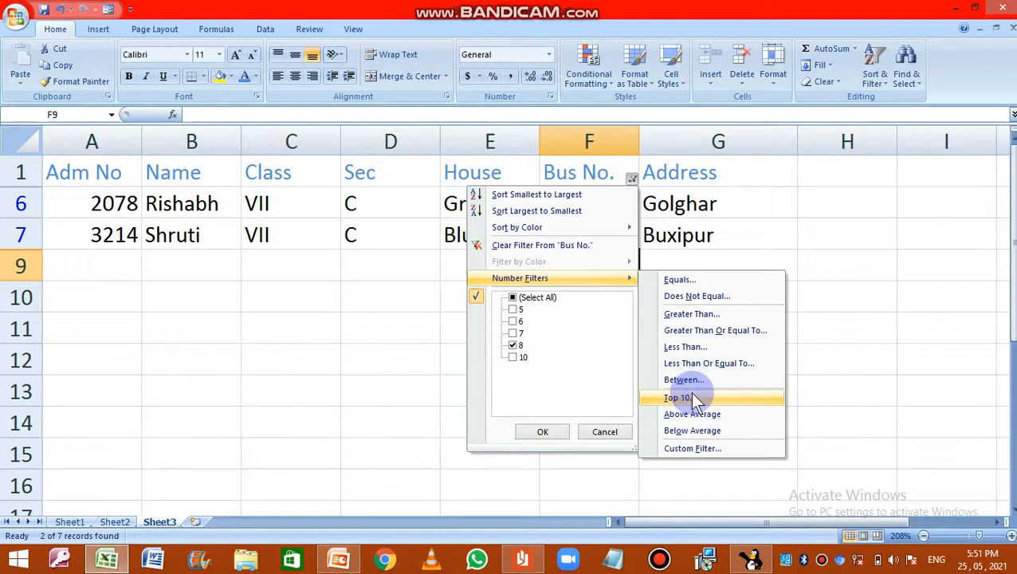
{"action": "left_click", "coordinate": [691, 315]}
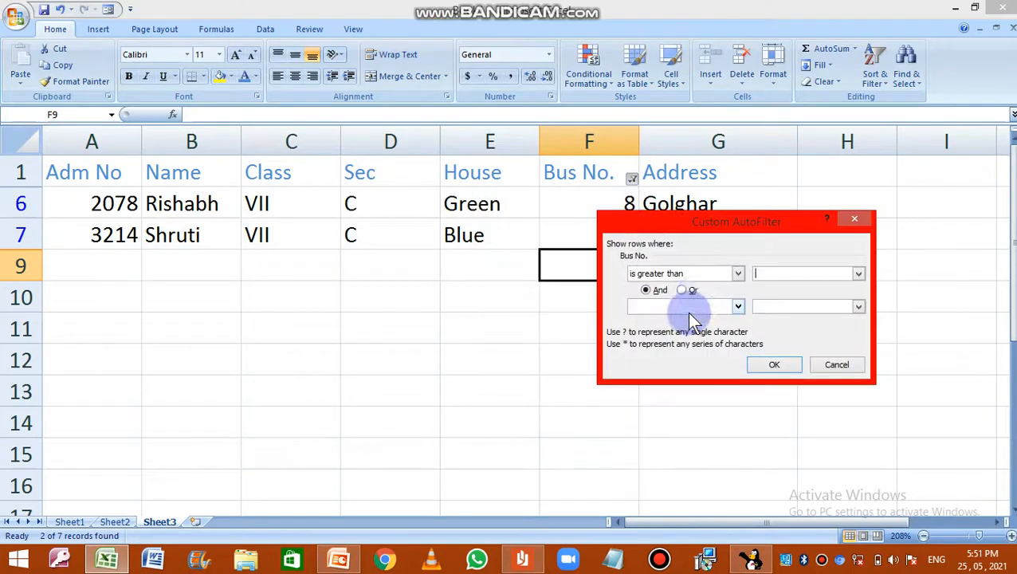
{"action": "left_click", "coordinate": [786, 273]}
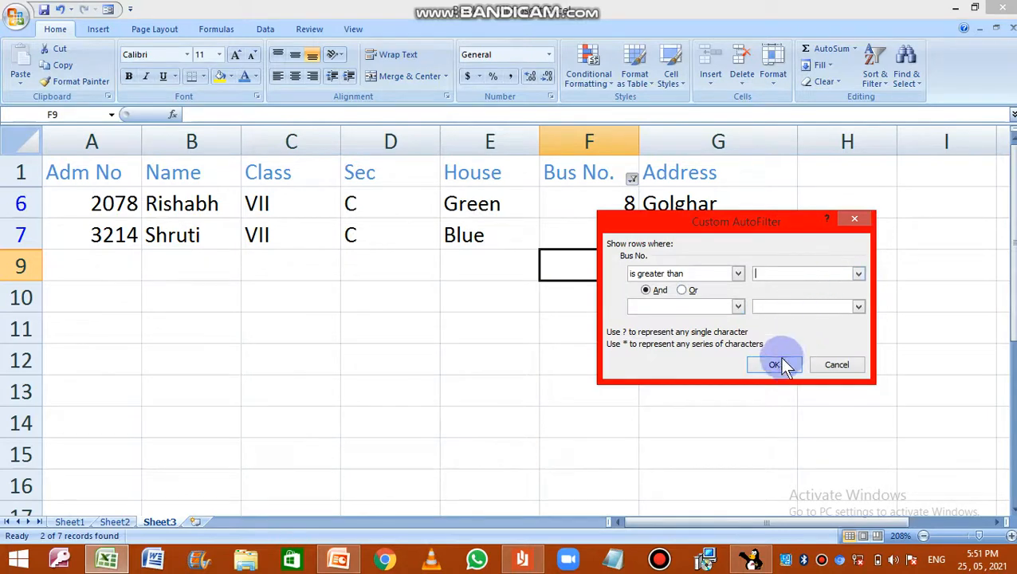
{"action": "left_click", "coordinate": [833, 367]}
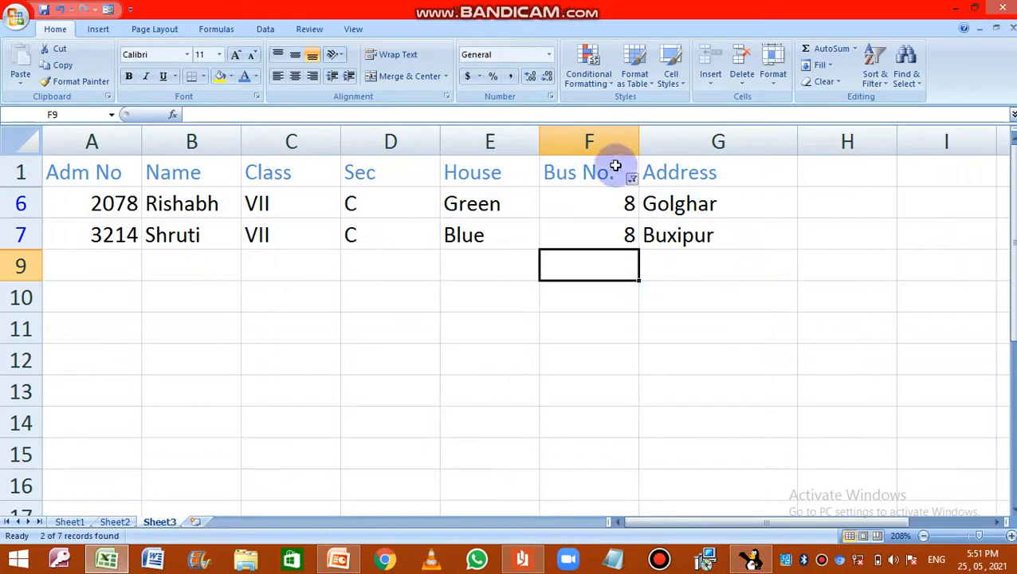
Step: Copy the filtered student table with its header row and paste it at cell A1 of a new worksheet
{"action": "left_click_drag", "start_coordinate": [91, 171], "coordinate": [693, 252]}
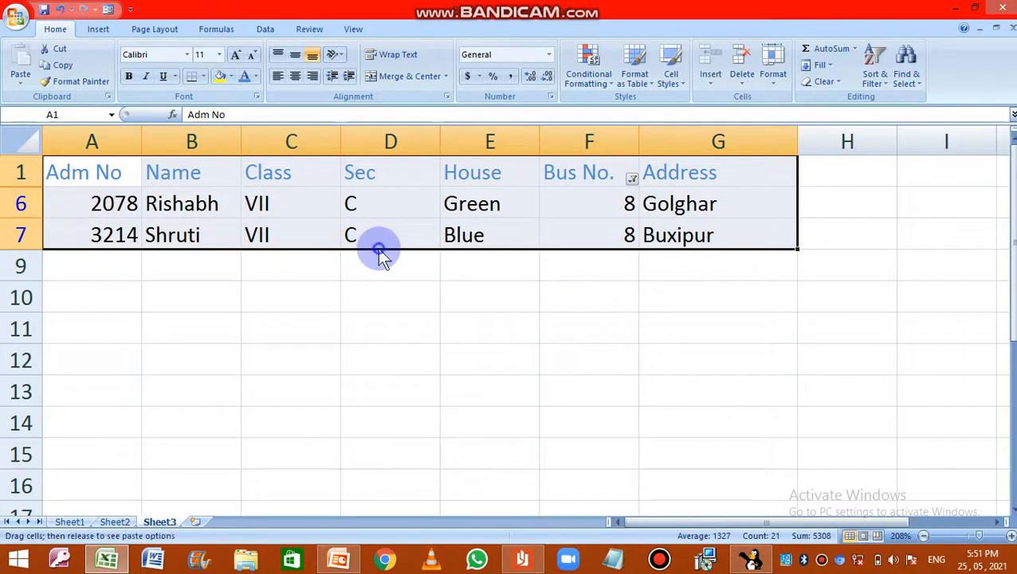
{"action": "right_click", "coordinate": [376, 236]}
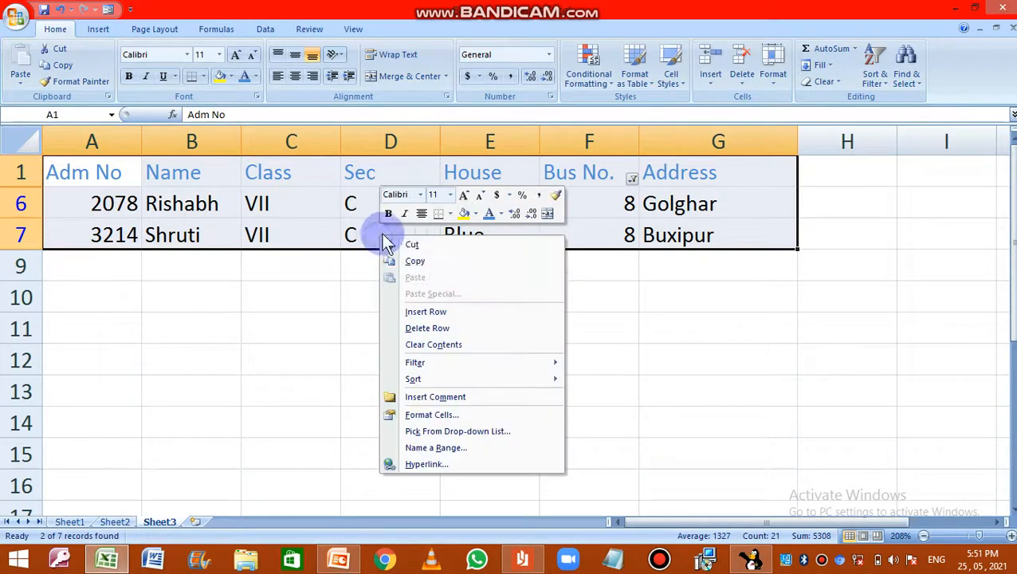
{"action": "left_click", "coordinate": [406, 261]}
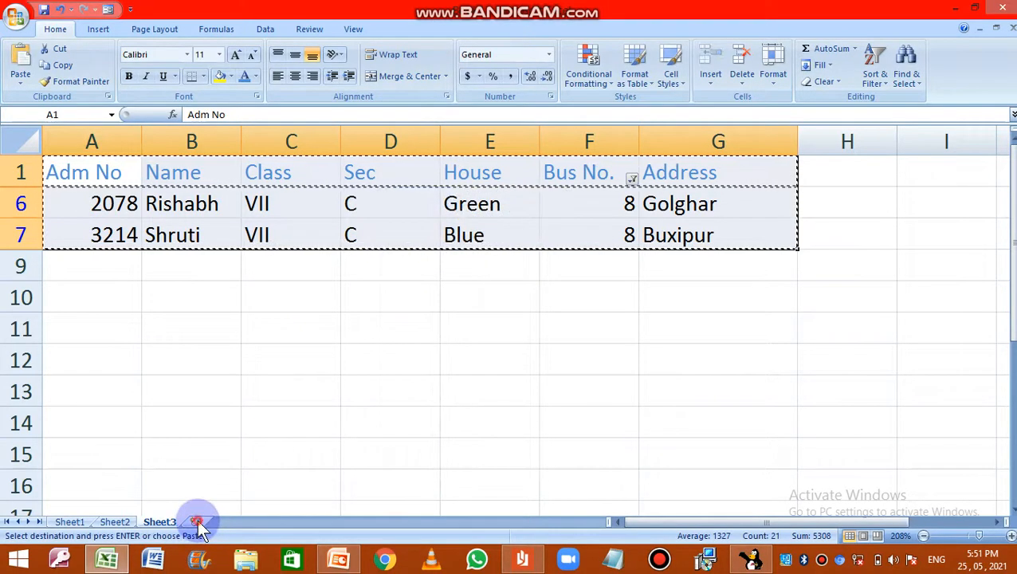
{"action": "left_click", "coordinate": [197, 521]}
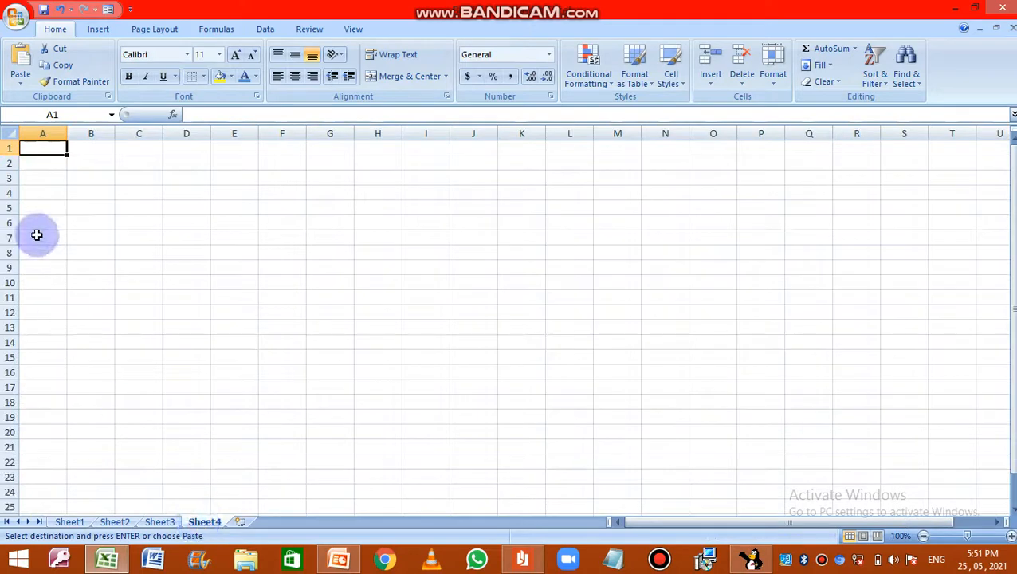
{"action": "right_click", "coordinate": [51, 148]}
{"action": "left_click", "coordinate": [86, 194]}
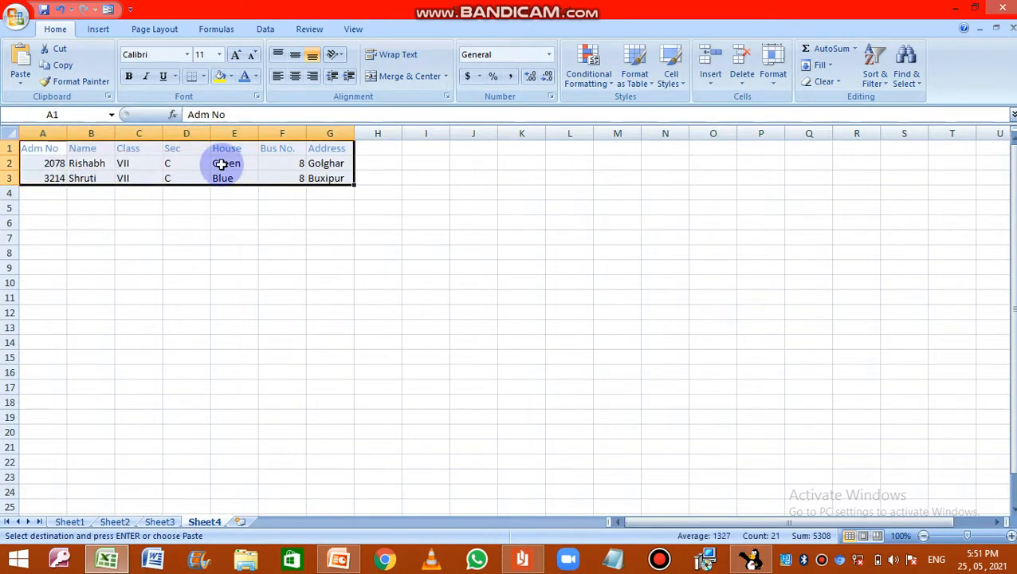
Step: Return to Sheet3 and turn off the Bus No. filter to restore the full student table
{"action": "left_click", "coordinate": [156, 523]}
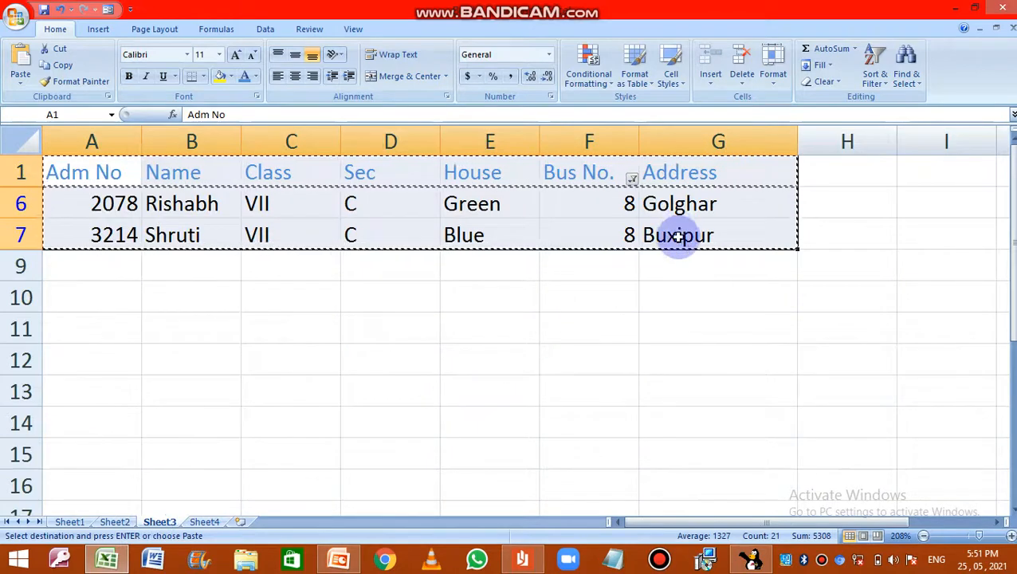
{"action": "left_click", "coordinate": [681, 267]}
{"action": "left_click", "coordinate": [877, 73]}
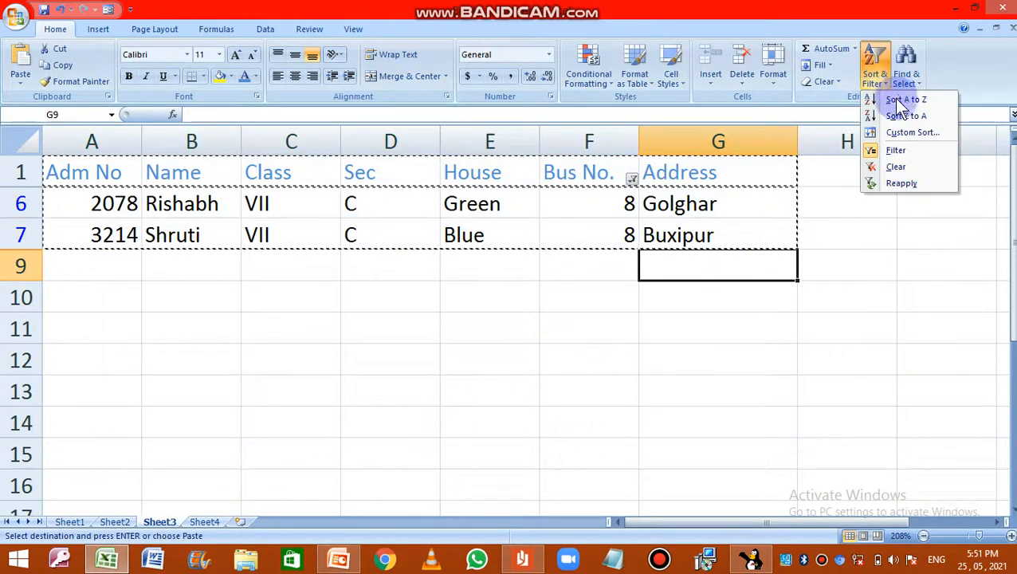
{"action": "left_click", "coordinate": [915, 156]}
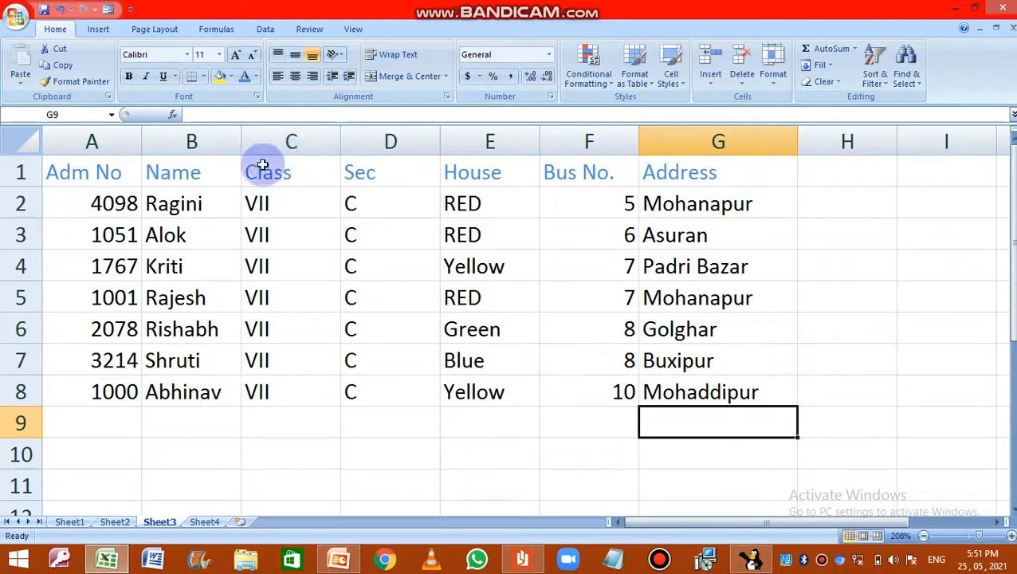
Step: Turn on filtering for the House column of the student table
{"action": "left_click", "coordinate": [200, 141]}
{"action": "left_click", "coordinate": [271, 141]}
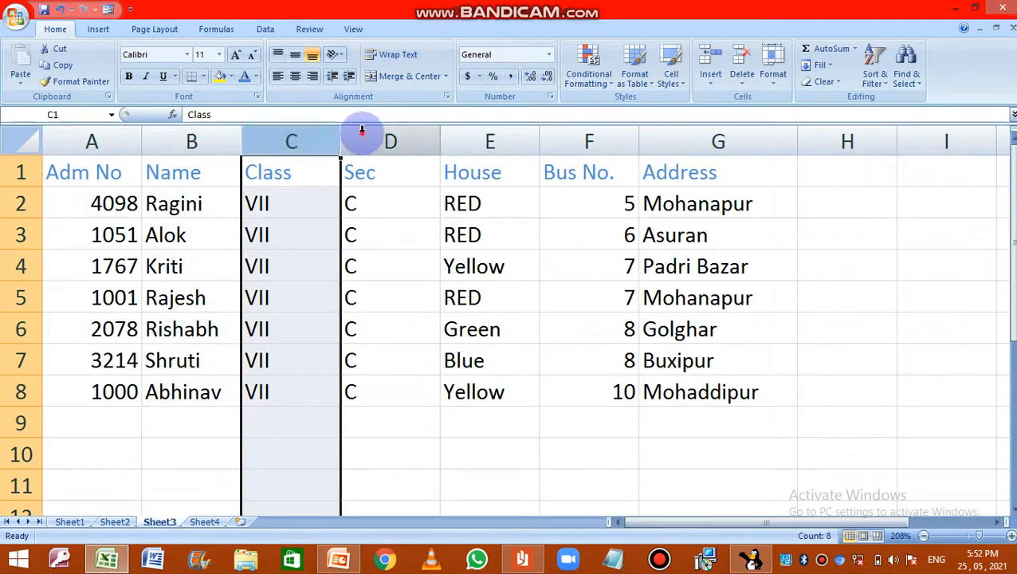
{"action": "left_click", "coordinate": [363, 135]}
{"action": "left_click", "coordinate": [466, 140]}
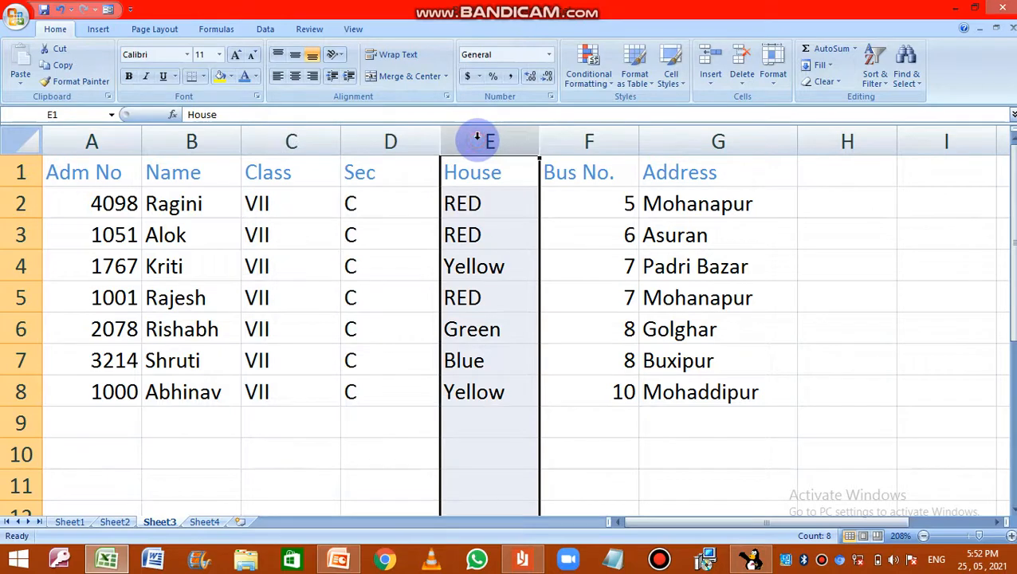
{"action": "left_click", "coordinate": [876, 89]}
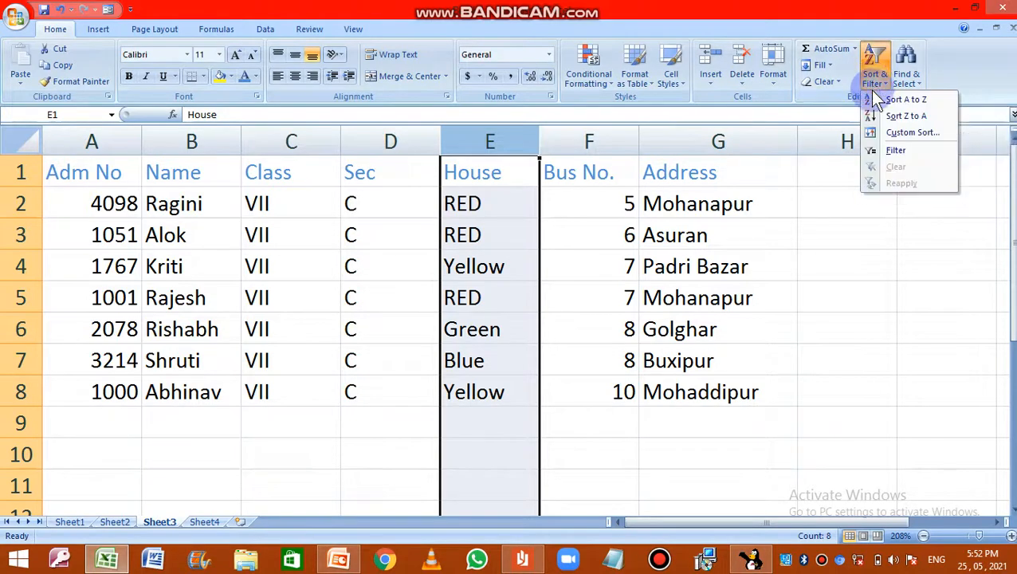
{"action": "left_click", "coordinate": [896, 151]}
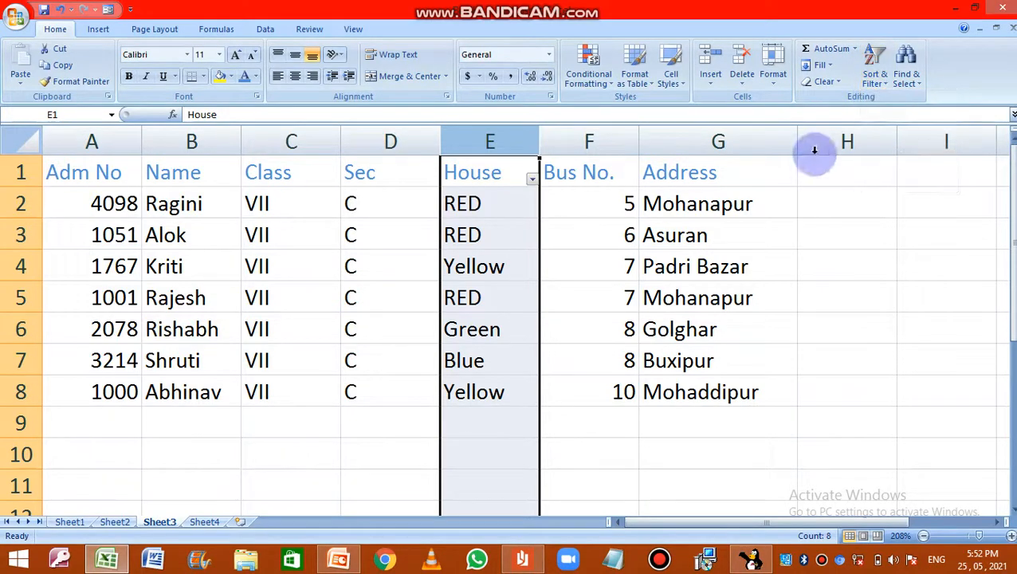
Step: Apply a text filter that shows only rows where House ends with "w"
{"action": "left_click", "coordinate": [532, 180]}
{"action": "mouse_move", "coordinate": [403, 281]}
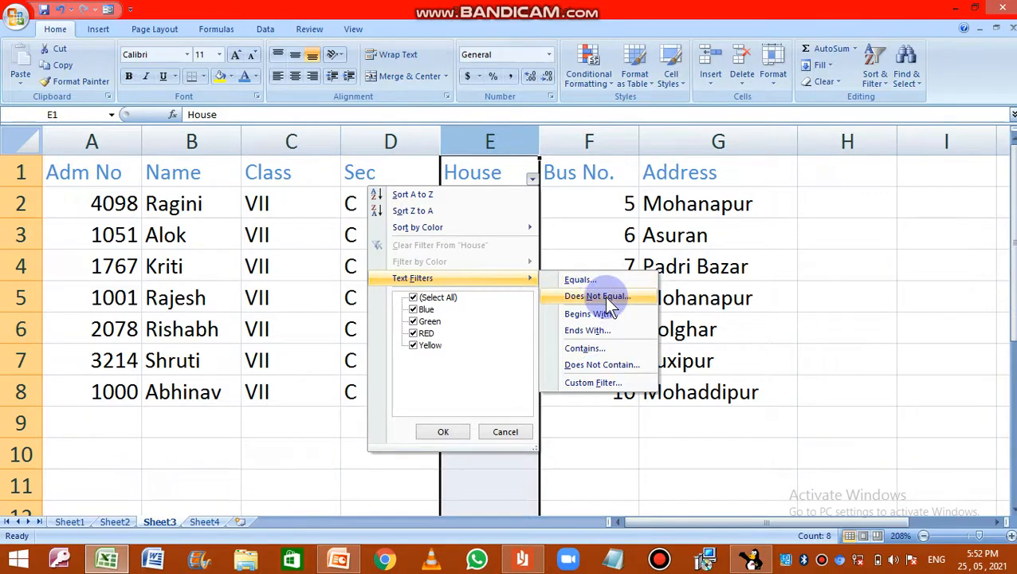
{"action": "left_click", "coordinate": [582, 330]}
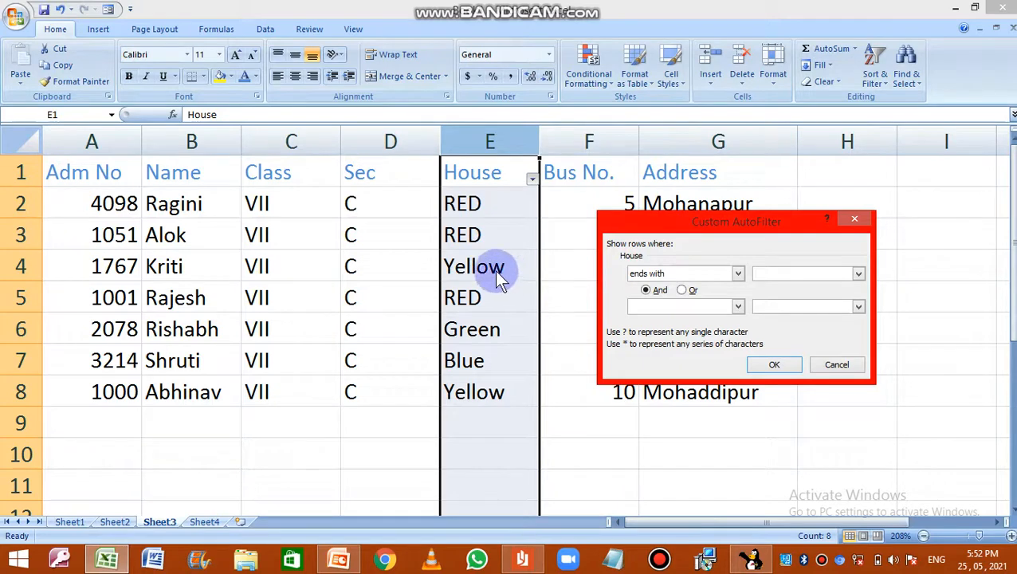
{"action": "left_click", "coordinate": [772, 272]}
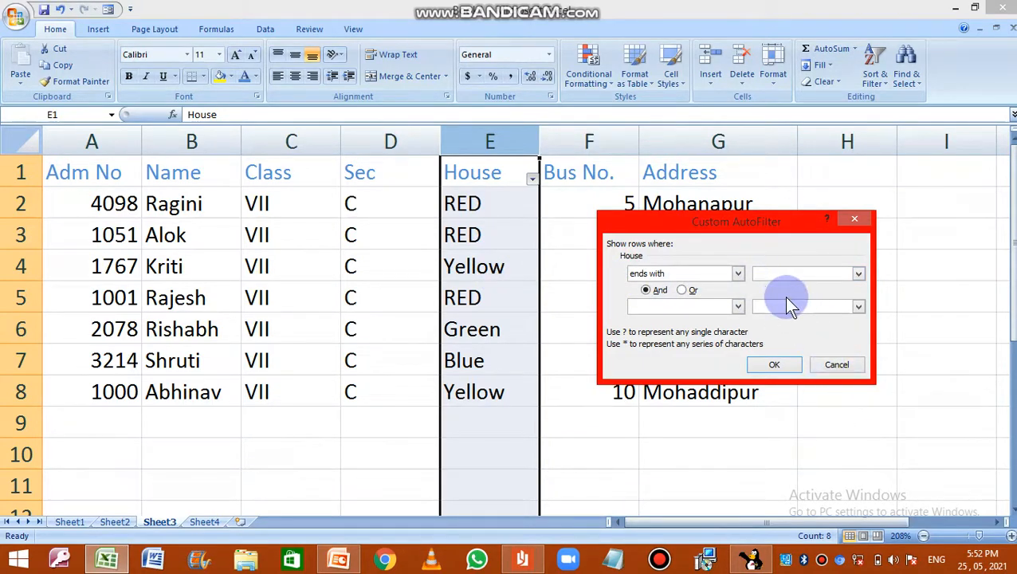
{"action": "left_click", "coordinate": [774, 366]}
{"action": "left_click", "coordinate": [773, 362]}
{"action": "left_click", "coordinate": [529, 289]}
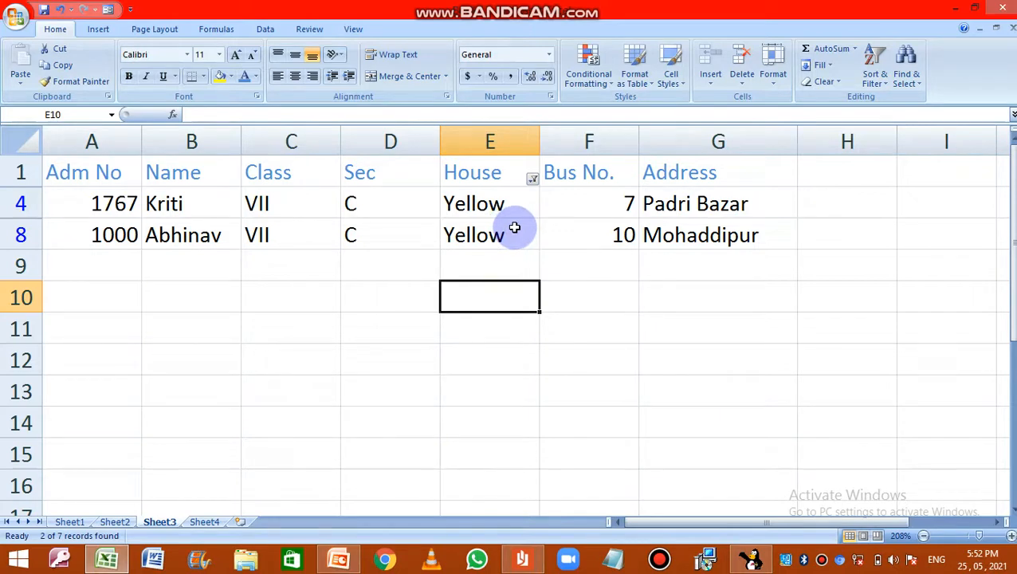
Step: Turn off the House filter to restore the full student table
{"action": "left_click", "coordinate": [876, 76]}
{"action": "left_click", "coordinate": [896, 150]}
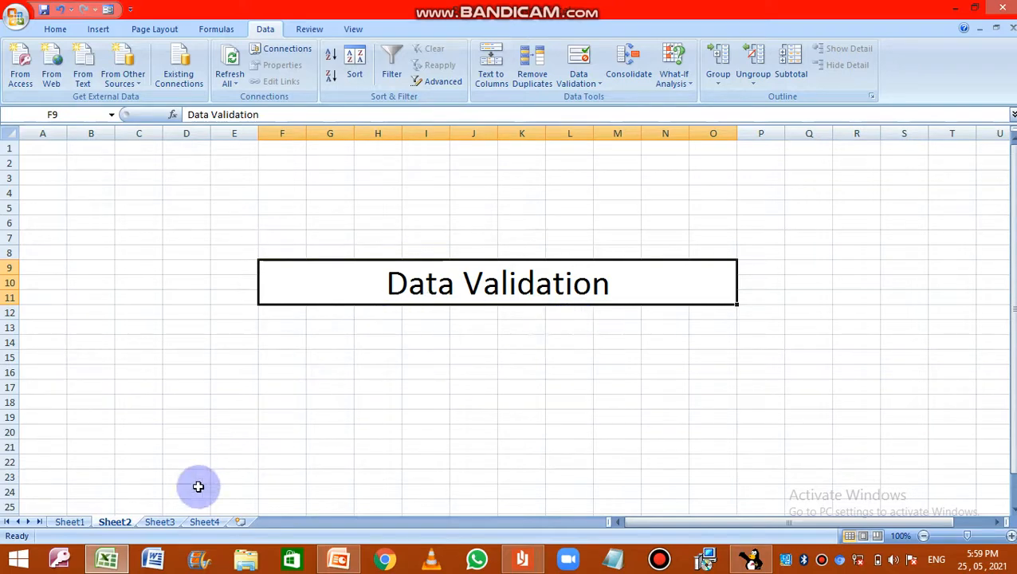
Step: On Sheet3, enter the Hin marks 23, 34, 45, 55 and 500 in cells E2 through E6
{"action": "left_click", "coordinate": [159, 522]}
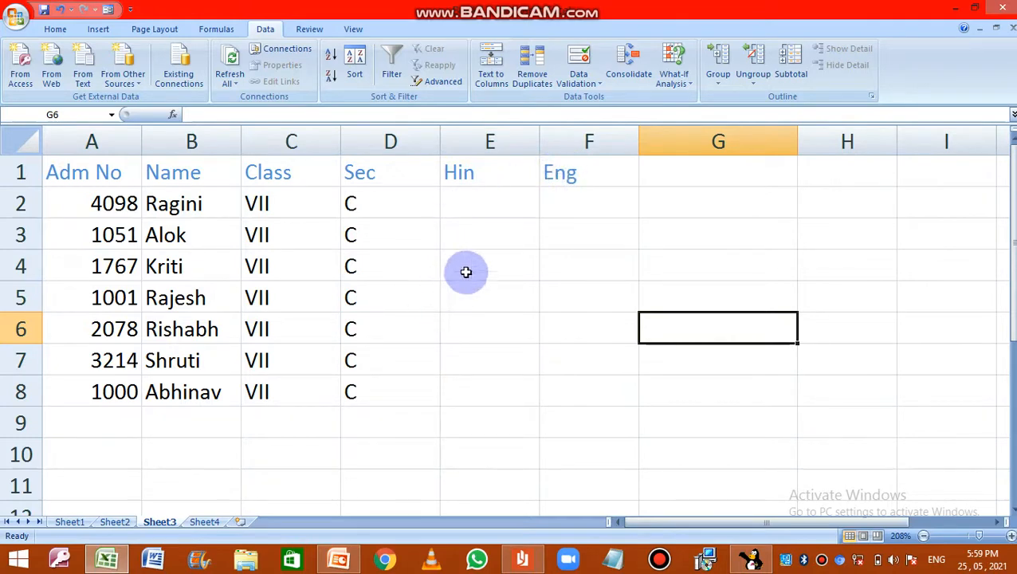
{"action": "left_click", "coordinate": [481, 201]}
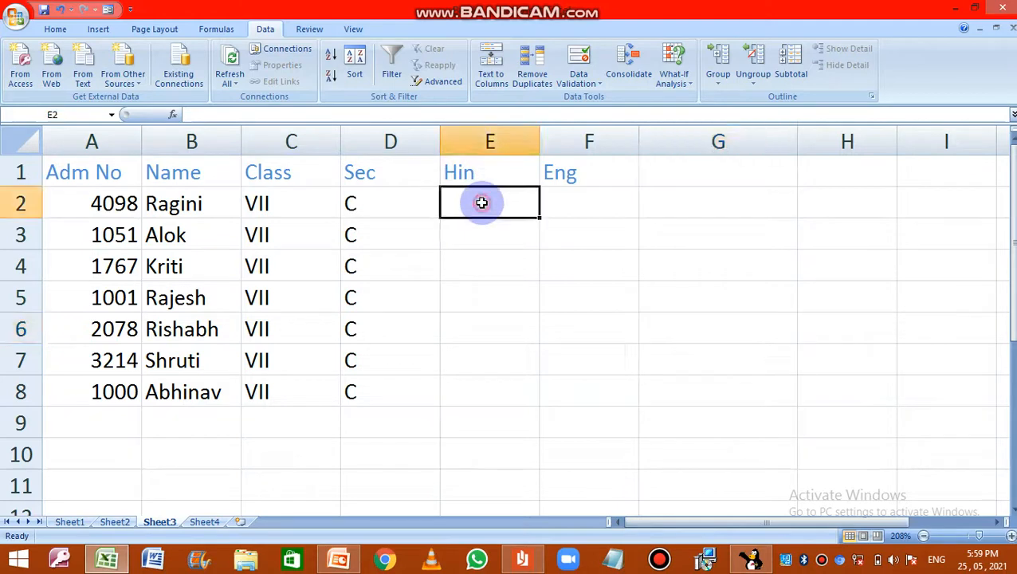
{"action": "type", "text": "23"}
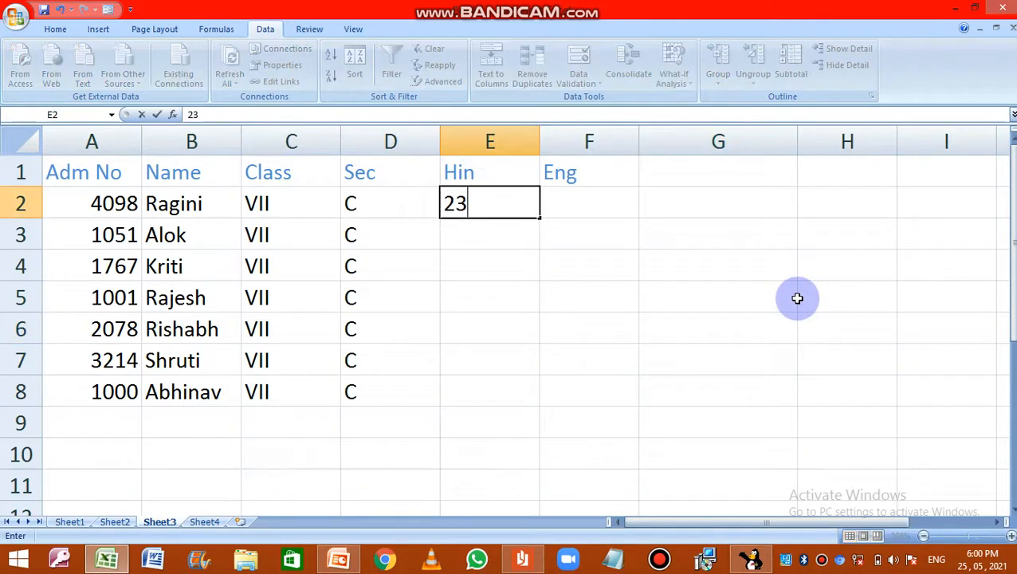
{"action": "key", "text": "Return"}
{"action": "type", "text": "34"}
{"action": "key", "text": "Return"}
{"action": "type", "text": "45"}
{"action": "key", "text": "Return"}
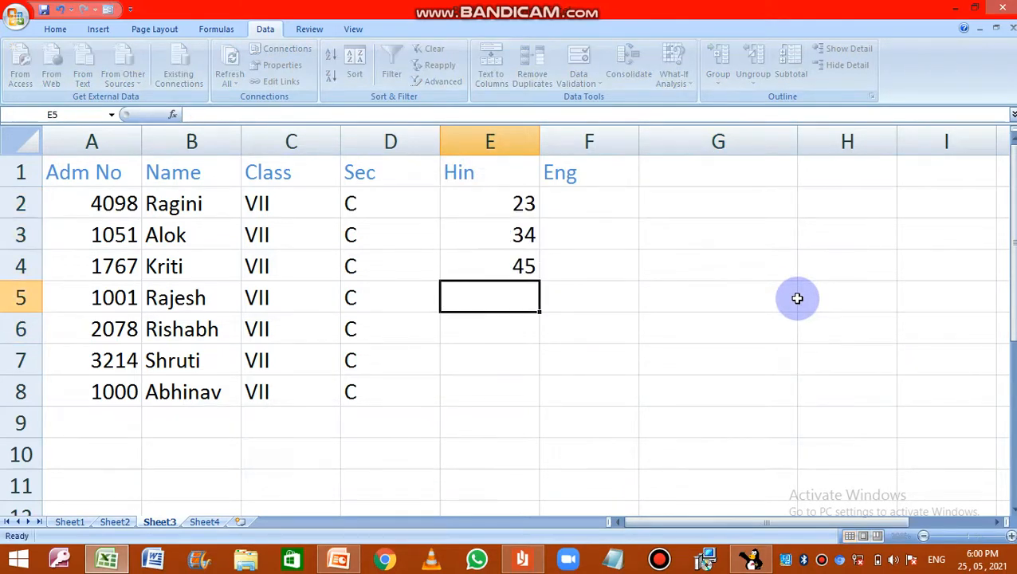
{"action": "type", "text": "55"}
{"action": "key", "text": "Return"}
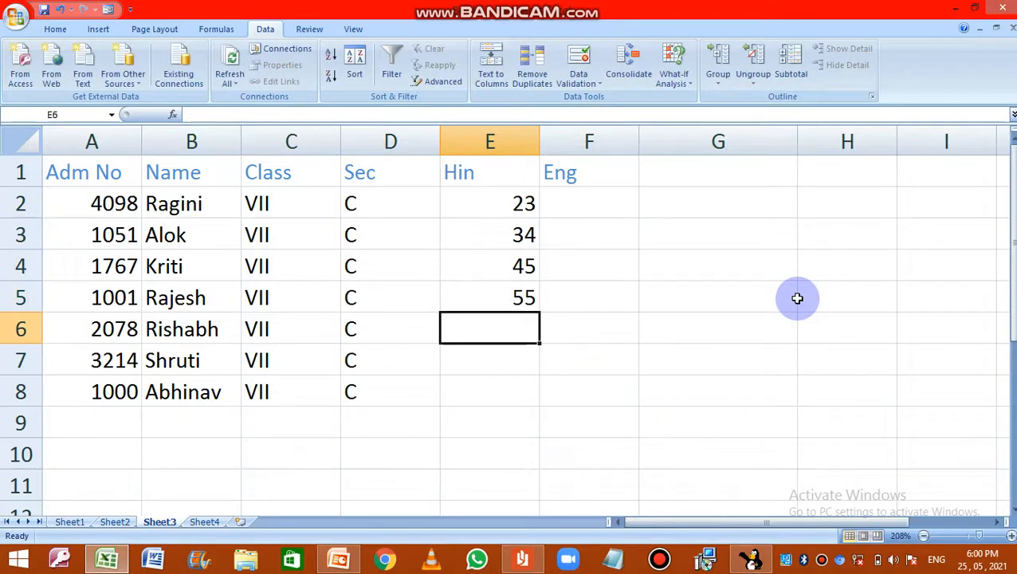
{"action": "type", "text": "500"}
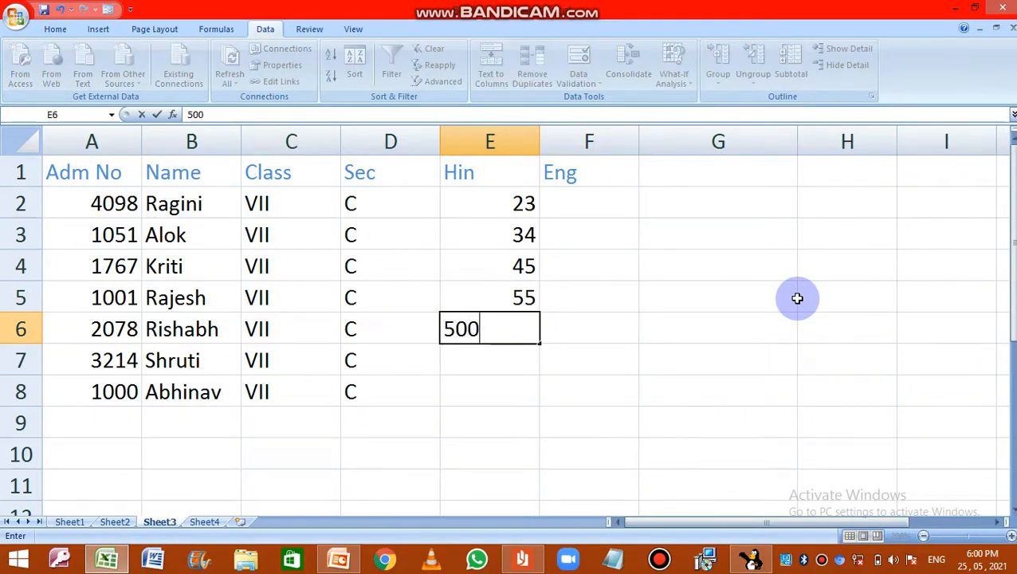
{"action": "key", "text": "Return"}
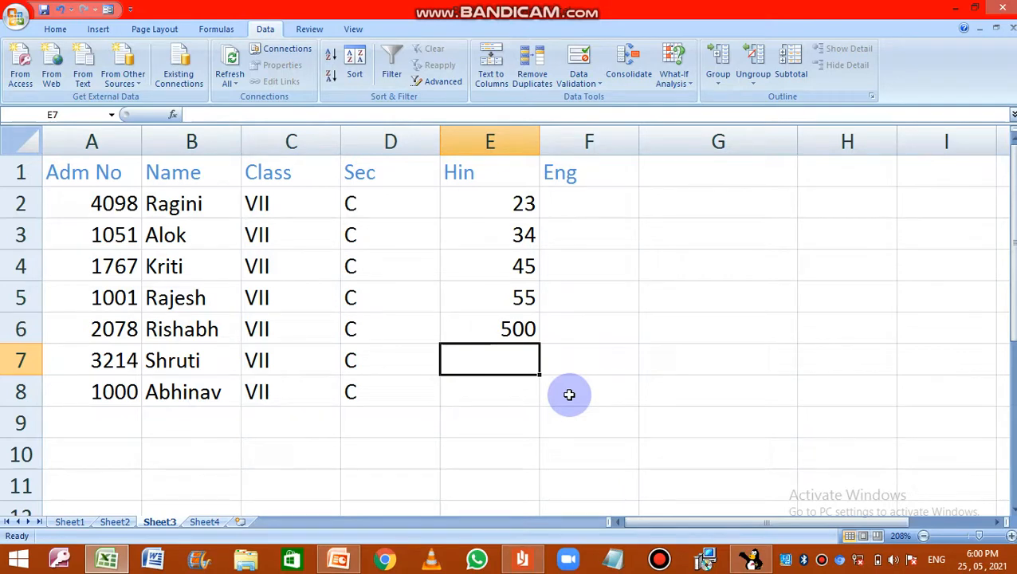
Step: Clear the Hin marks in cells E5 and E6
{"action": "left_click", "coordinate": [500, 142]}
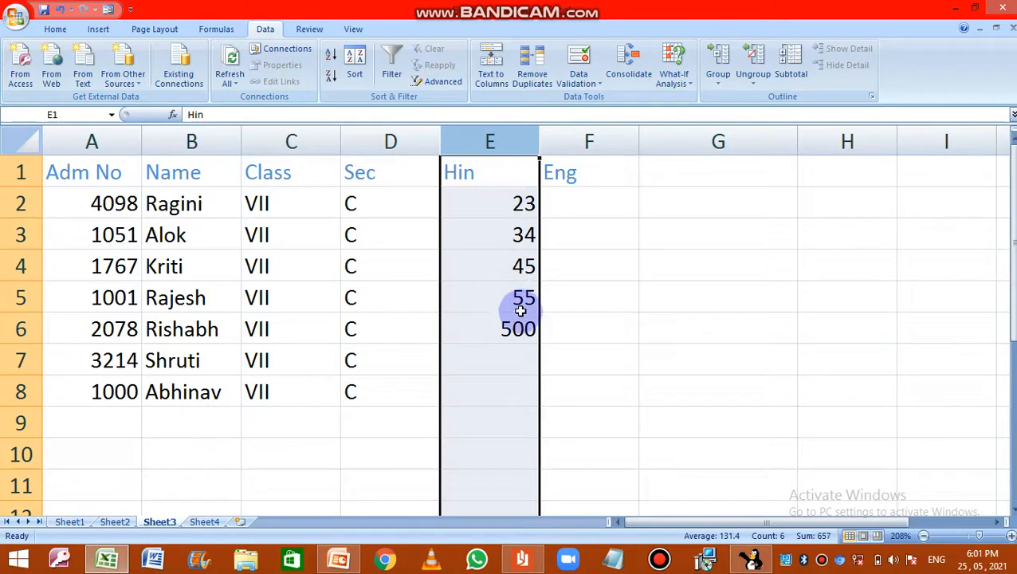
{"action": "left_click_drag", "start_coordinate": [520, 311], "coordinate": [513, 345]}
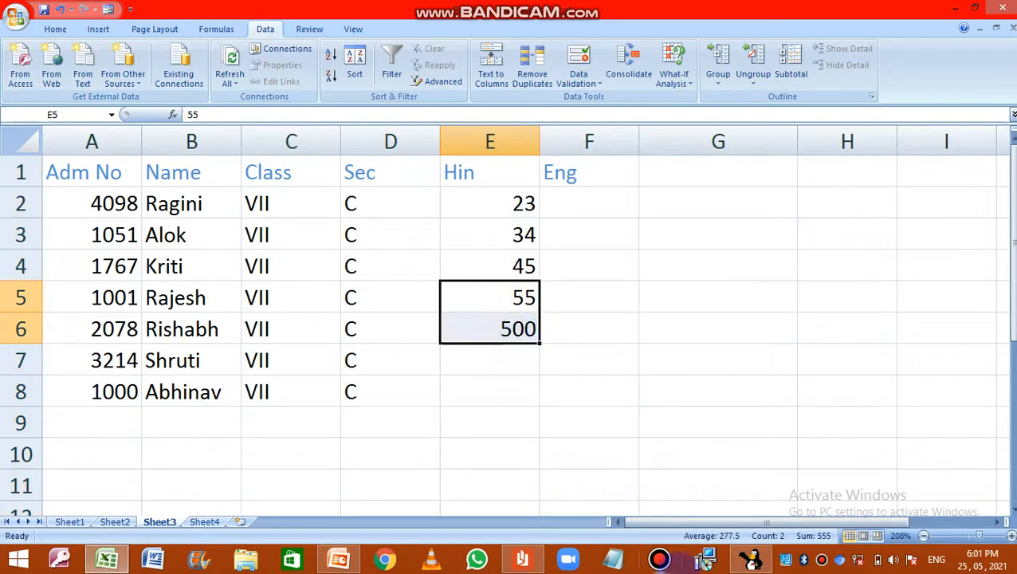
{"action": "key", "text": "Delete"}
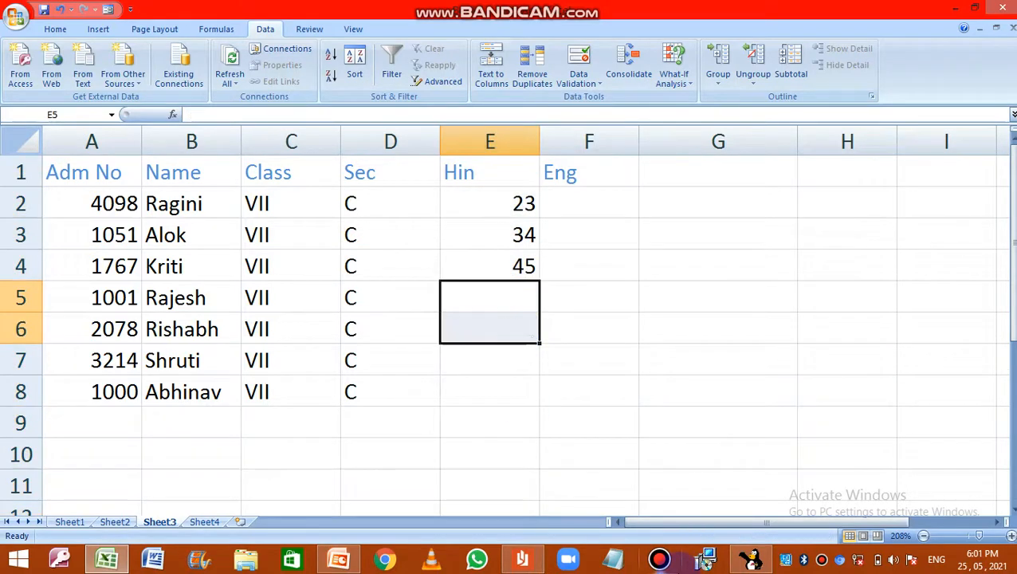
Step: Select the whole Hin and Eng columns and open the Data Validation settings for them
{"action": "left_click", "coordinate": [513, 141]}
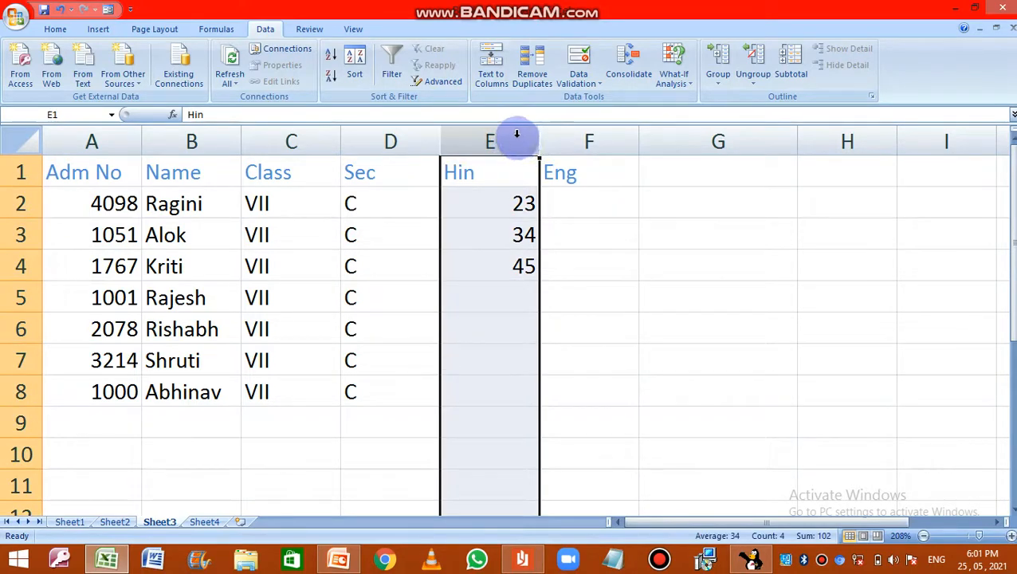
{"action": "left_click", "coordinate": [577, 141], "text": "ctrl"}
{"action": "left_click_drag", "start_coordinate": [529, 141], "coordinate": [583, 139]}
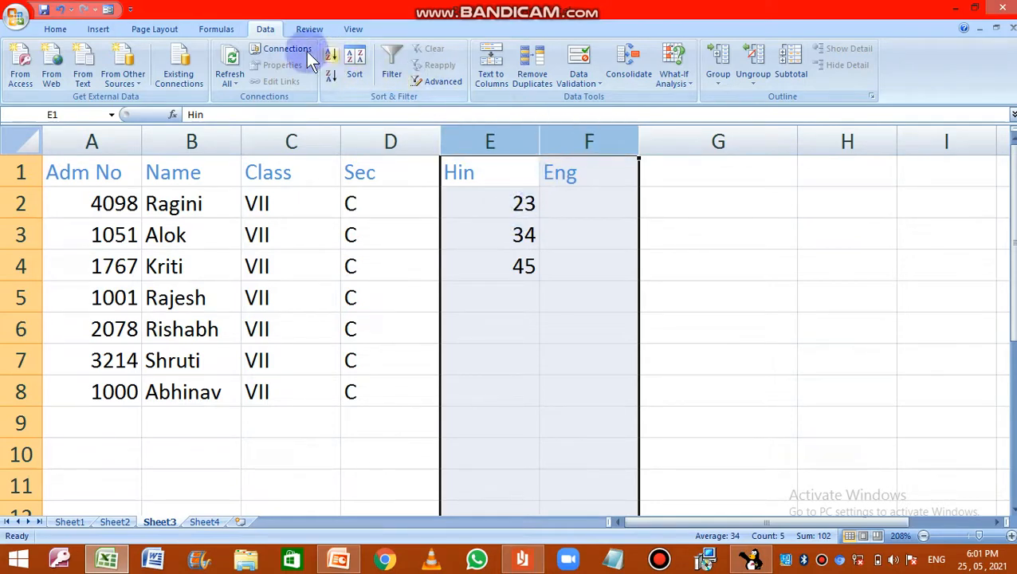
{"action": "left_click", "coordinate": [226, 31]}
{"action": "left_click", "coordinate": [265, 31]}
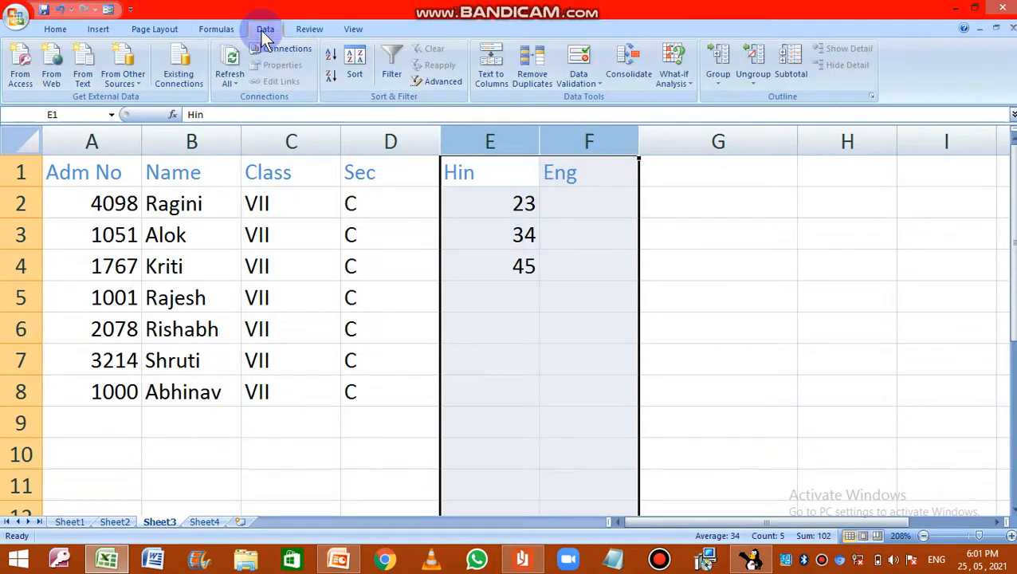
{"action": "left_click", "coordinate": [595, 86]}
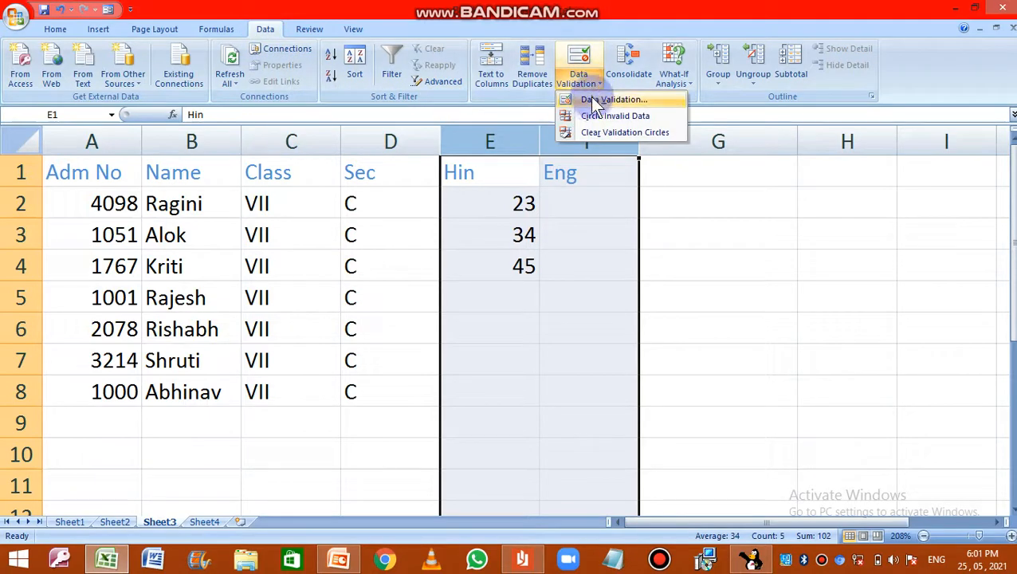
{"action": "left_click", "coordinate": [602, 102]}
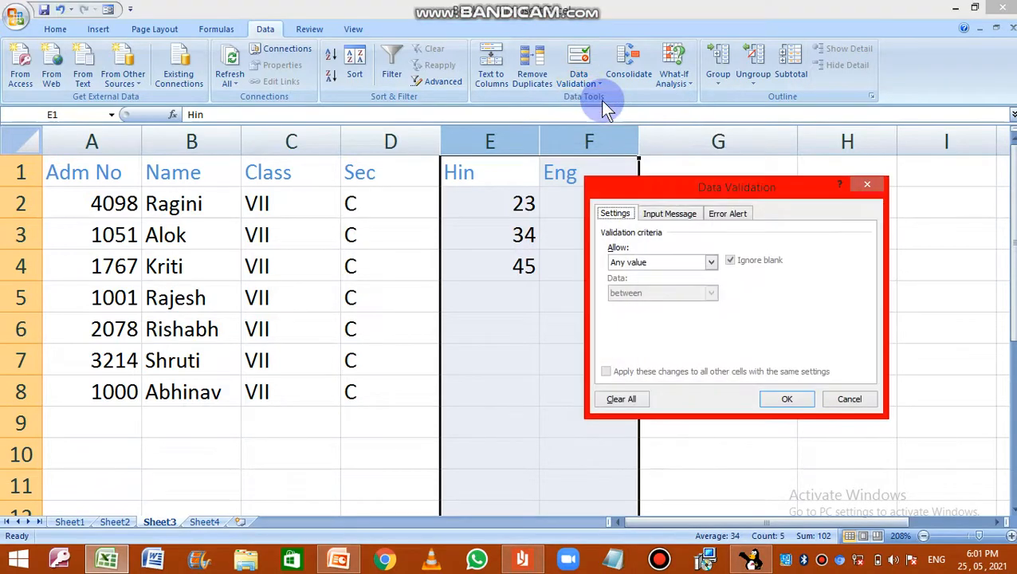
{"action": "left_click_drag", "start_coordinate": [660, 189], "coordinate": [739, 156]}
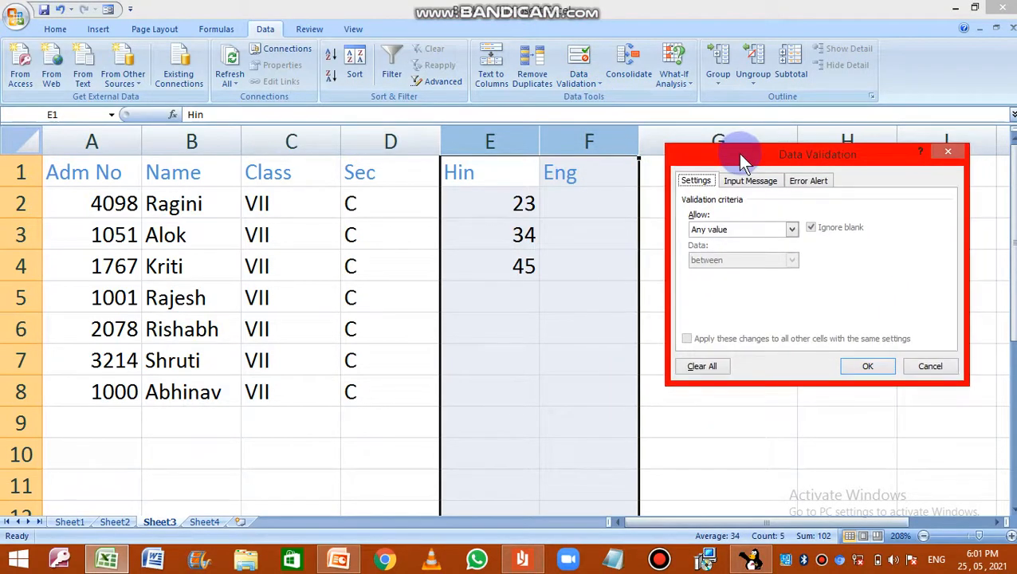
{"action": "left_click", "coordinate": [706, 179]}
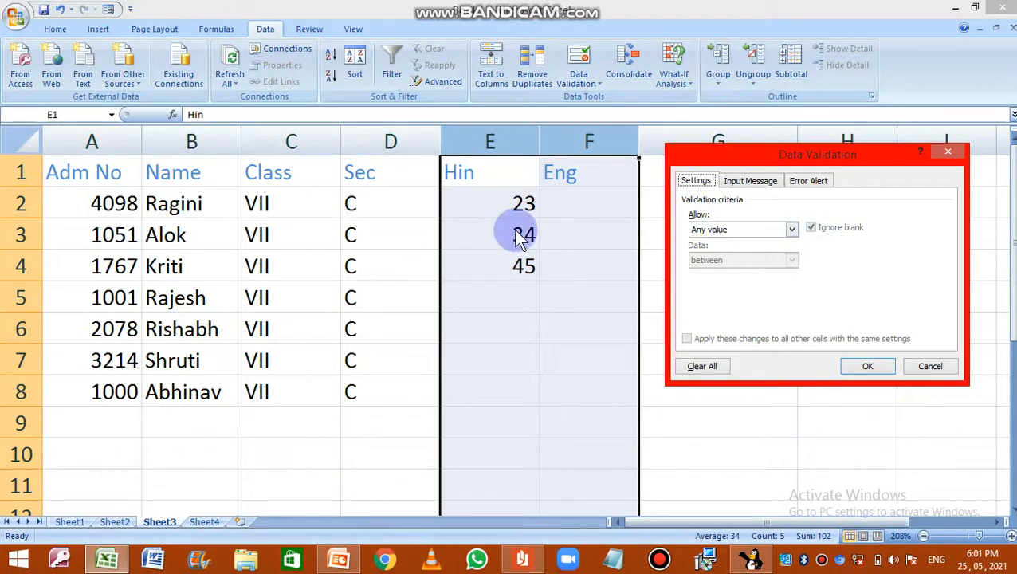
Step: Set the validation criteria to allow whole numbers between a minimum of 0 and a maximum of 50
{"action": "left_click", "coordinate": [792, 230]}
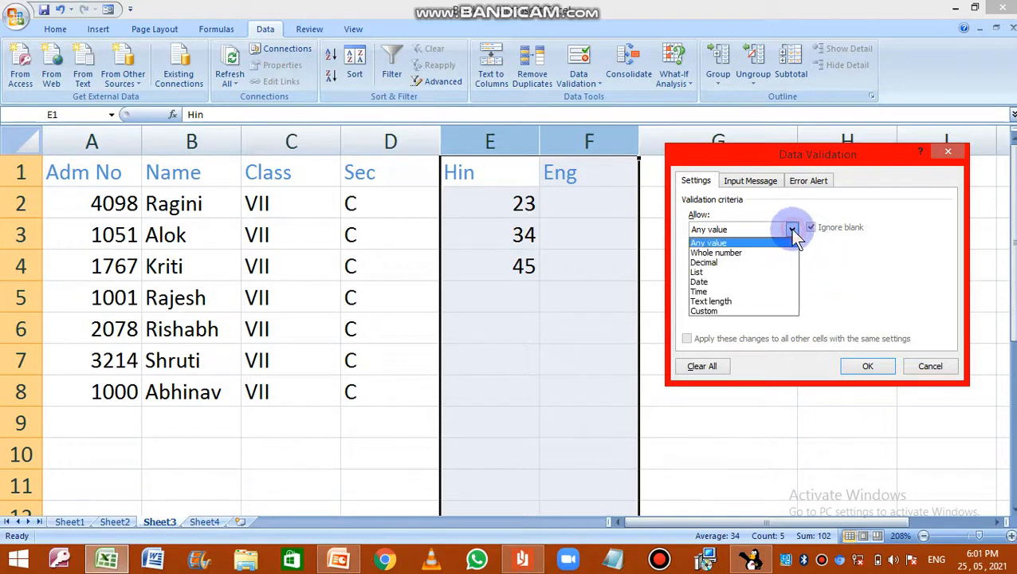
{"action": "left_click", "coordinate": [718, 251]}
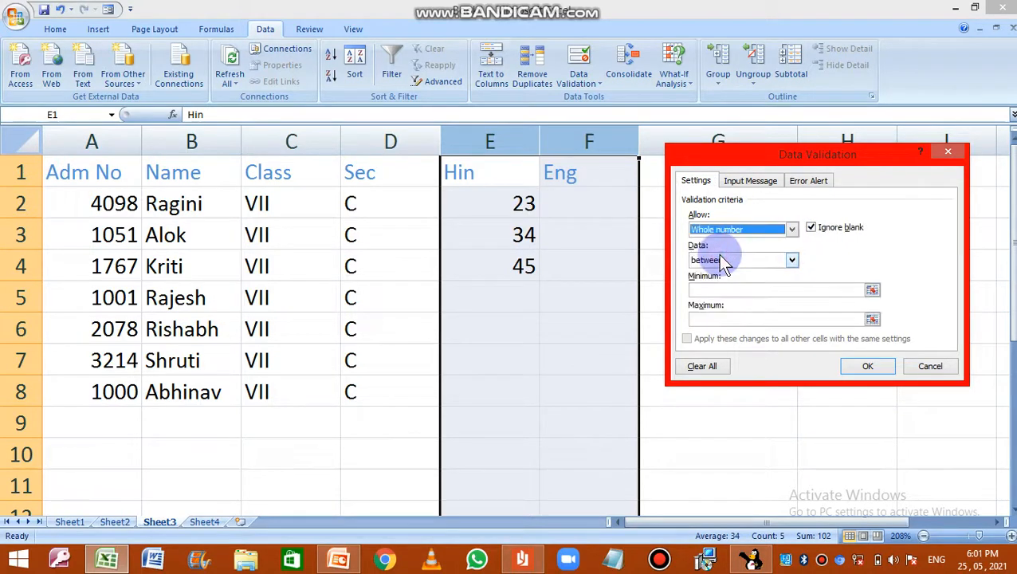
{"action": "left_click", "coordinate": [791, 259]}
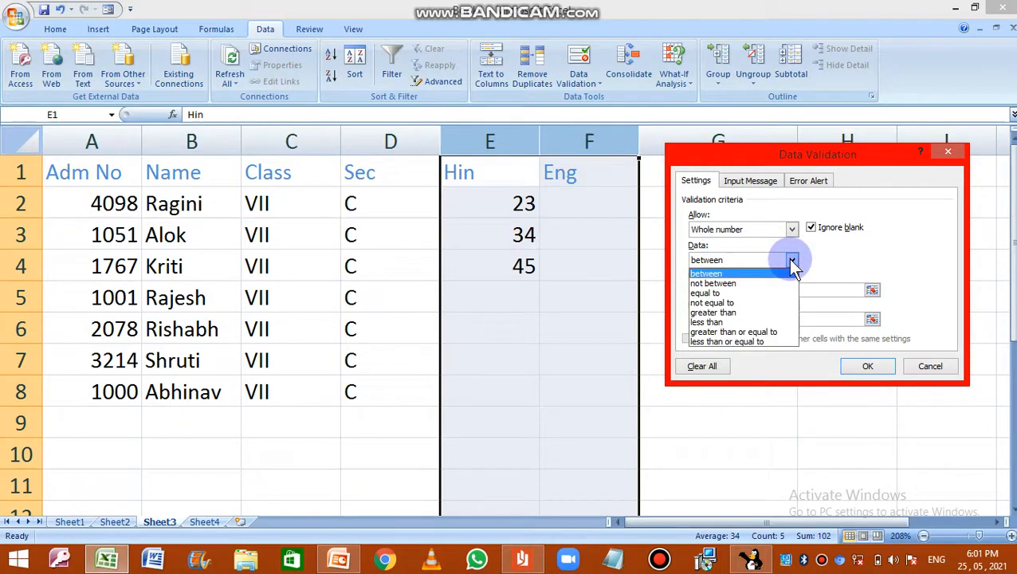
{"action": "left_click", "coordinate": [740, 274]}
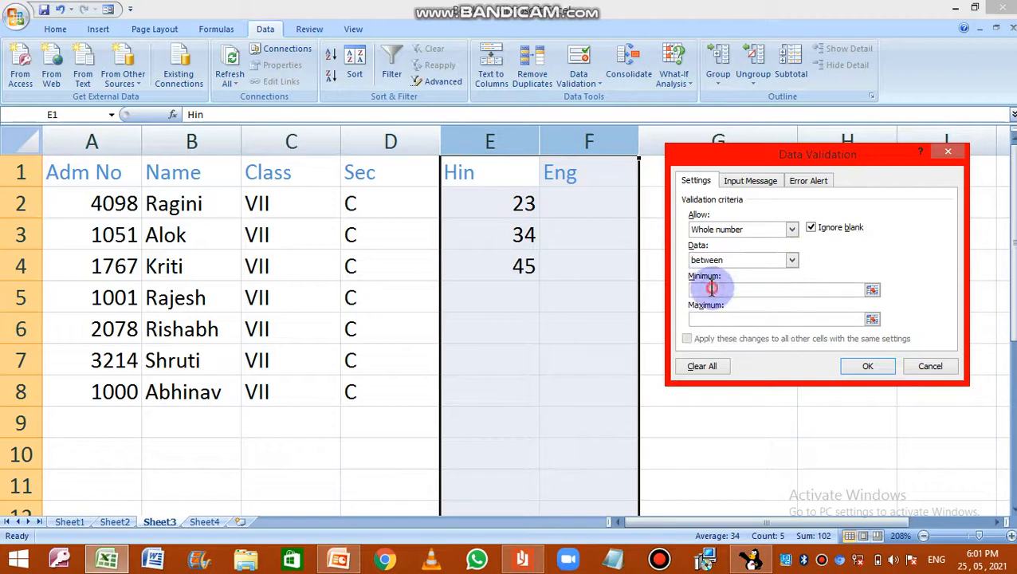
{"action": "left_click", "coordinate": [712, 289]}
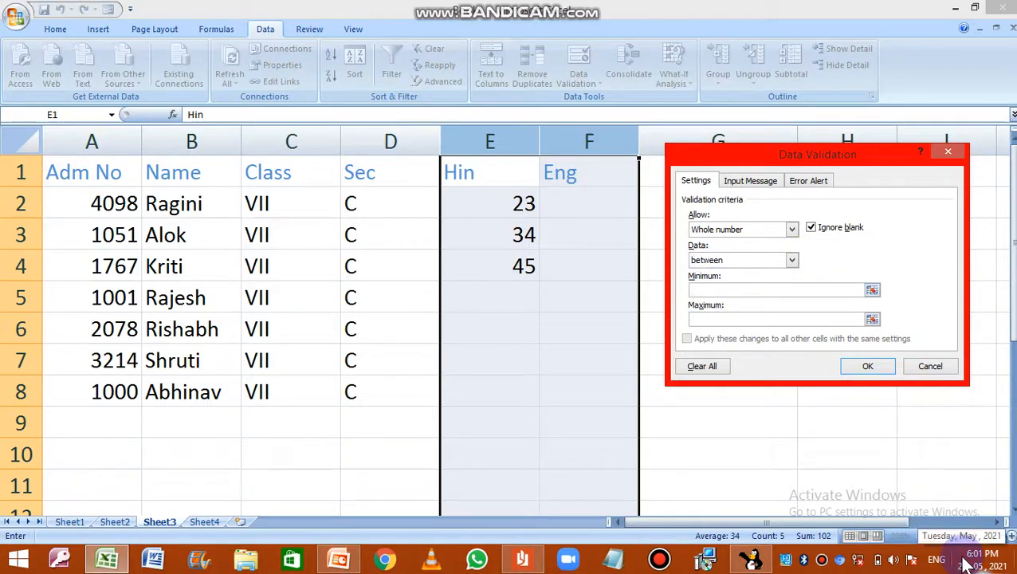
{"action": "type", "text": "0"}
{"action": "left_click", "coordinate": [706, 318]}
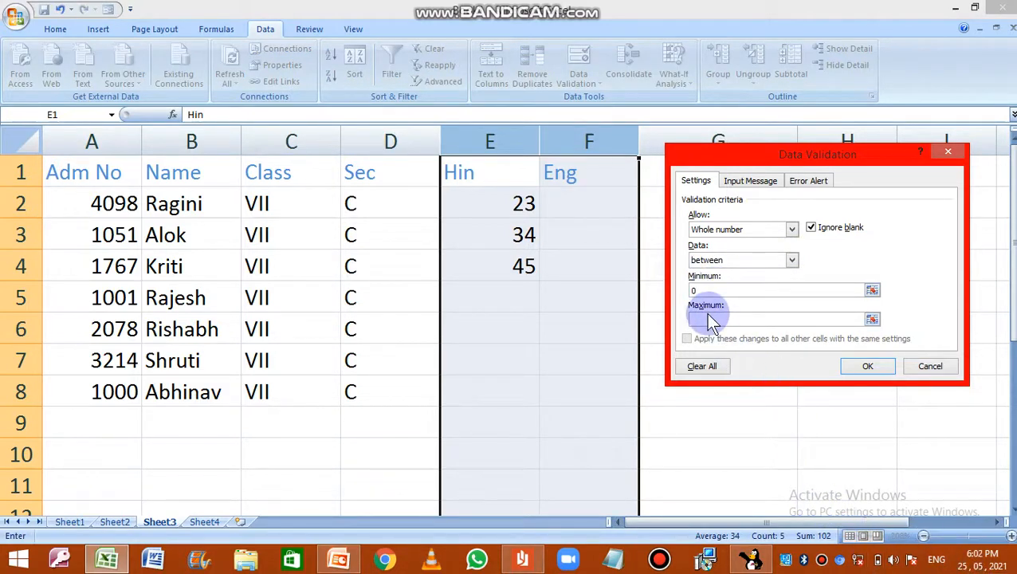
{"action": "type", "text": "50"}
{"action": "left_click", "coordinate": [704, 322]}
Step: Add the input message "Please enter marks between 0-50" to the validation rule and apply it to the Hin and Eng columns
{"action": "left_click", "coordinate": [761, 188]}
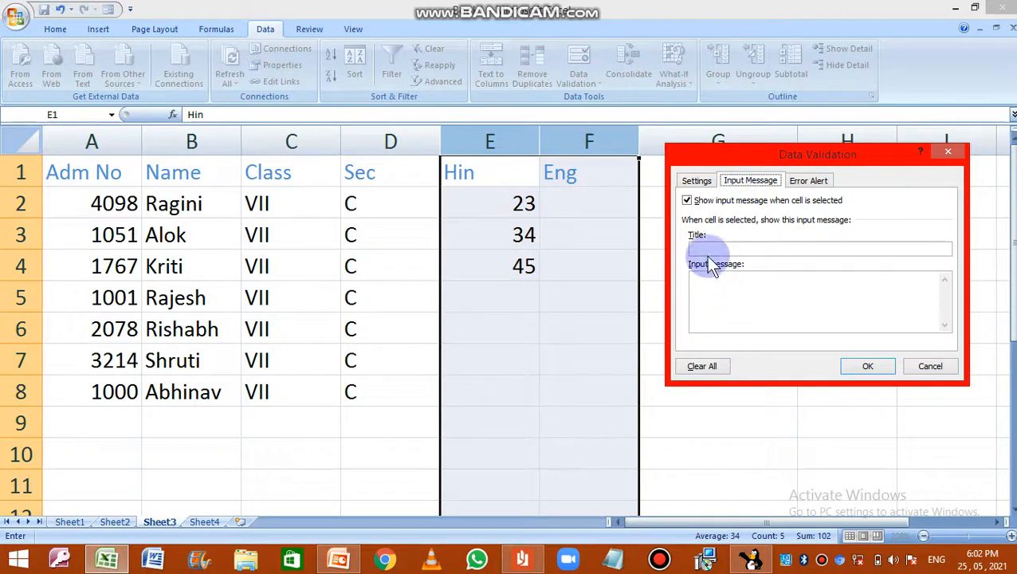
{"action": "left_click", "coordinate": [696, 280]}
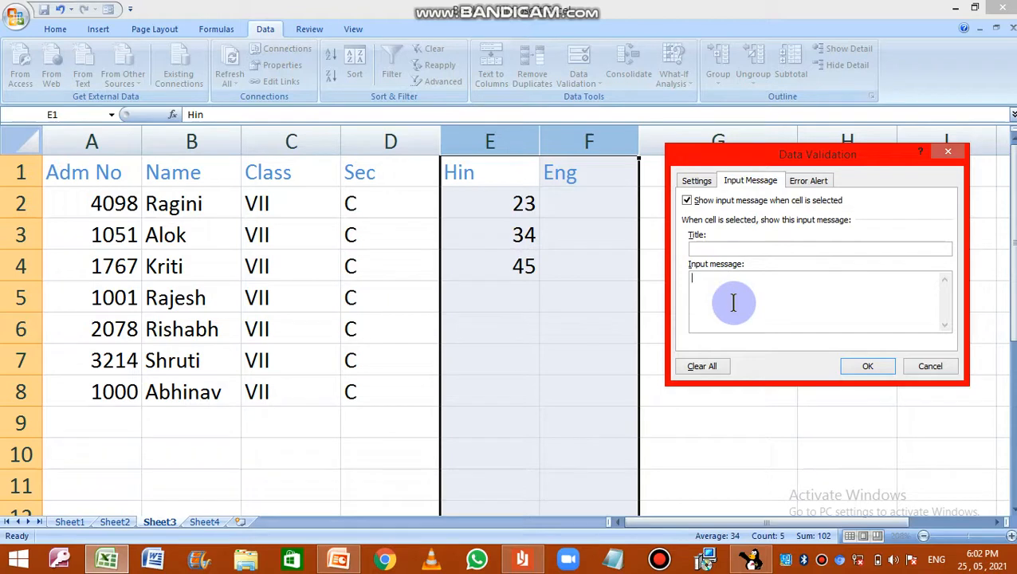
{"action": "type", "text": "Please enter between 0-50"}
{"action": "left_click", "coordinate": [737, 279]}
{"action": "type", "text": "marks"}
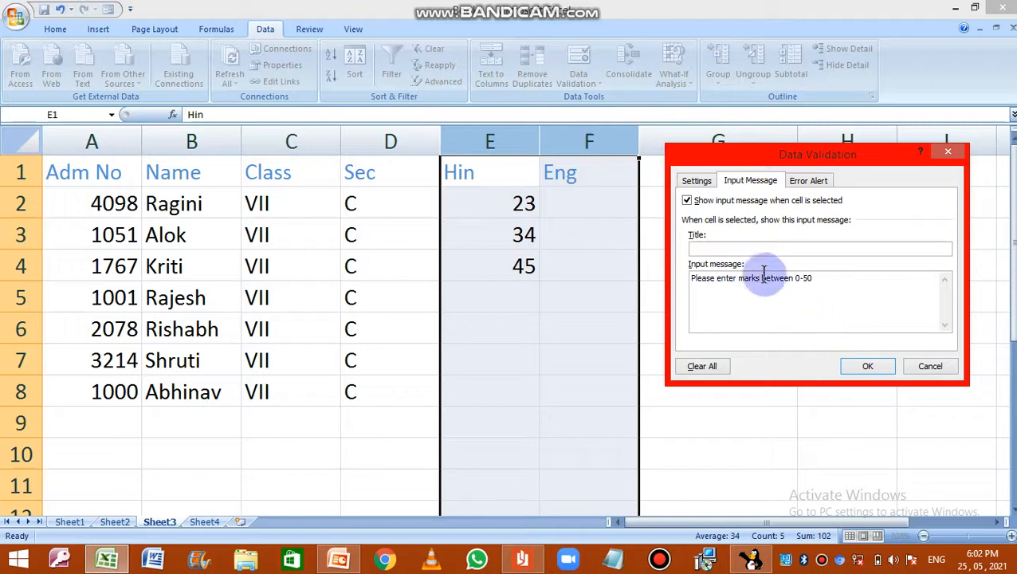
{"action": "left_click", "coordinate": [854, 364]}
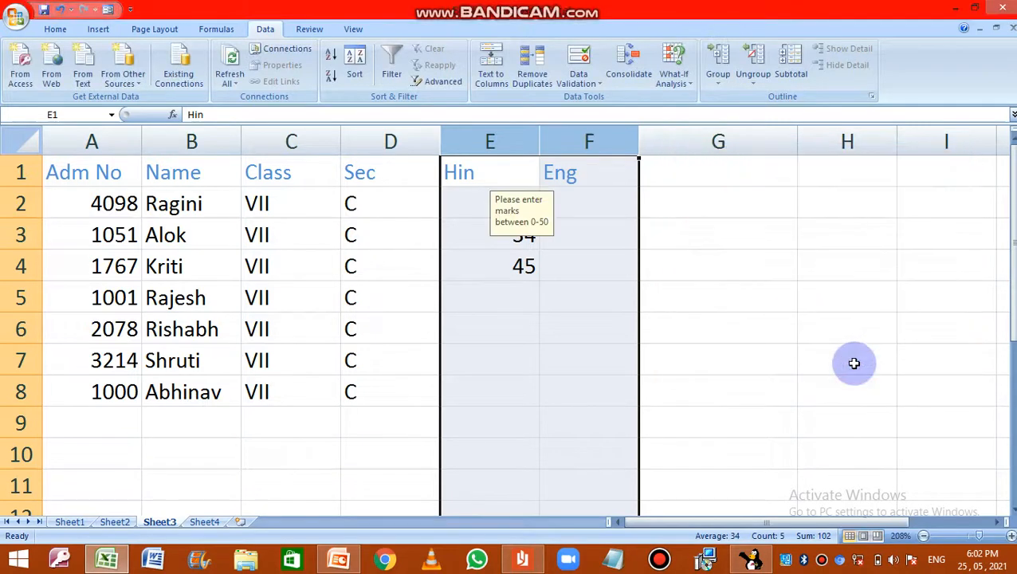
Step: Select various cells in the Hin and Eng columns to check the validation input message
{"action": "left_click", "coordinate": [717, 321]}
{"action": "left_click", "coordinate": [479, 170]}
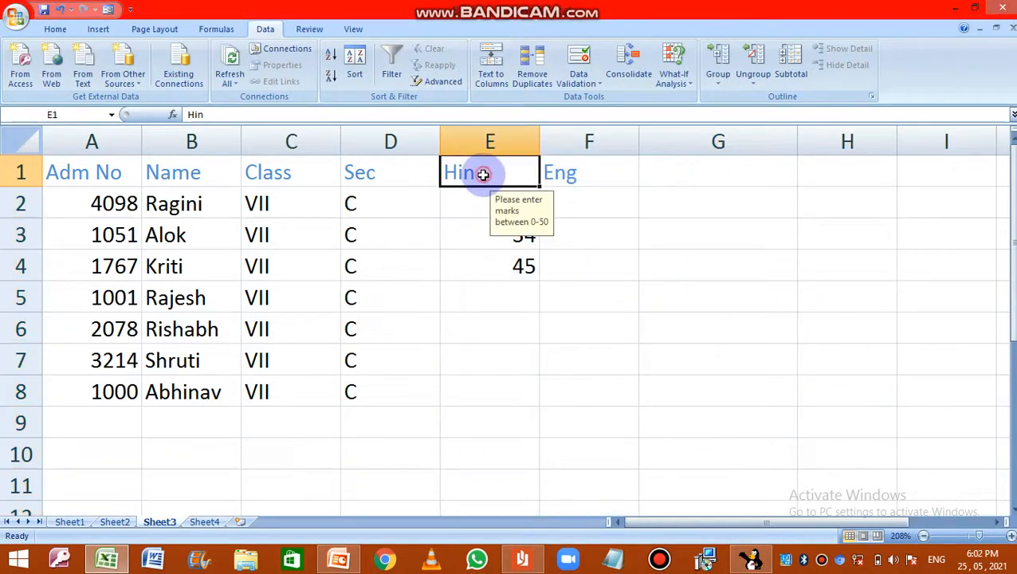
{"action": "left_click", "coordinate": [482, 235]}
{"action": "left_click", "coordinate": [478, 270]}
{"action": "left_click", "coordinate": [472, 296]}
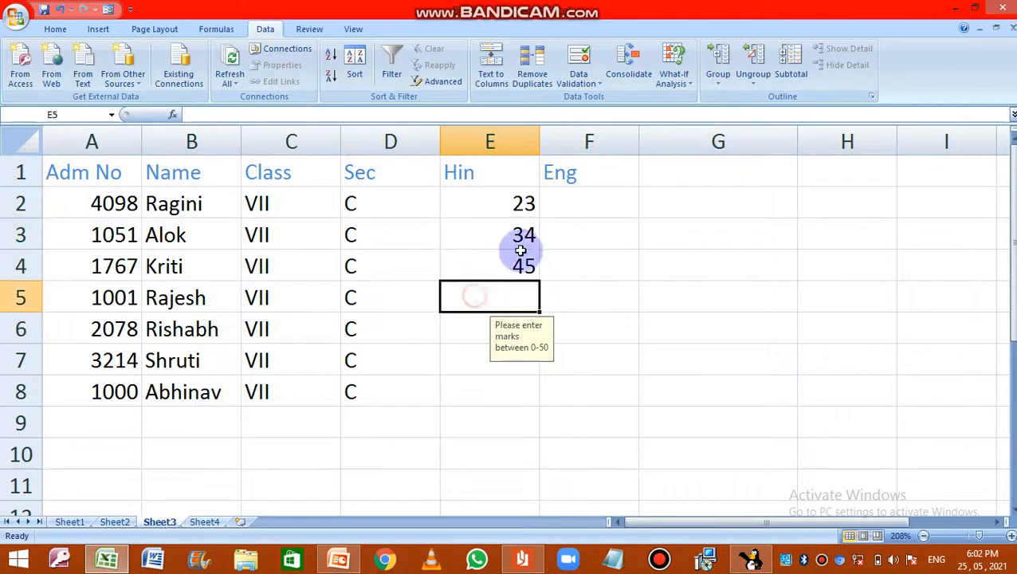
{"action": "left_click", "coordinate": [558, 141]}
{"action": "left_click", "coordinate": [590, 262]}
{"action": "left_click", "coordinate": [583, 328]}
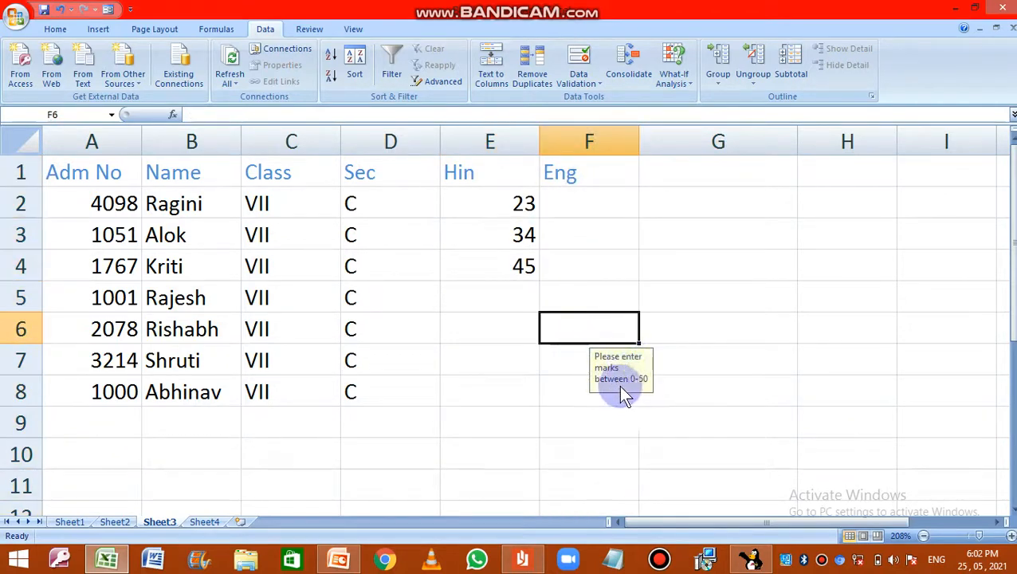
{"action": "left_click", "coordinate": [502, 313]}
{"action": "left_click", "coordinate": [490, 263]}
{"action": "left_click", "coordinate": [490, 232]}
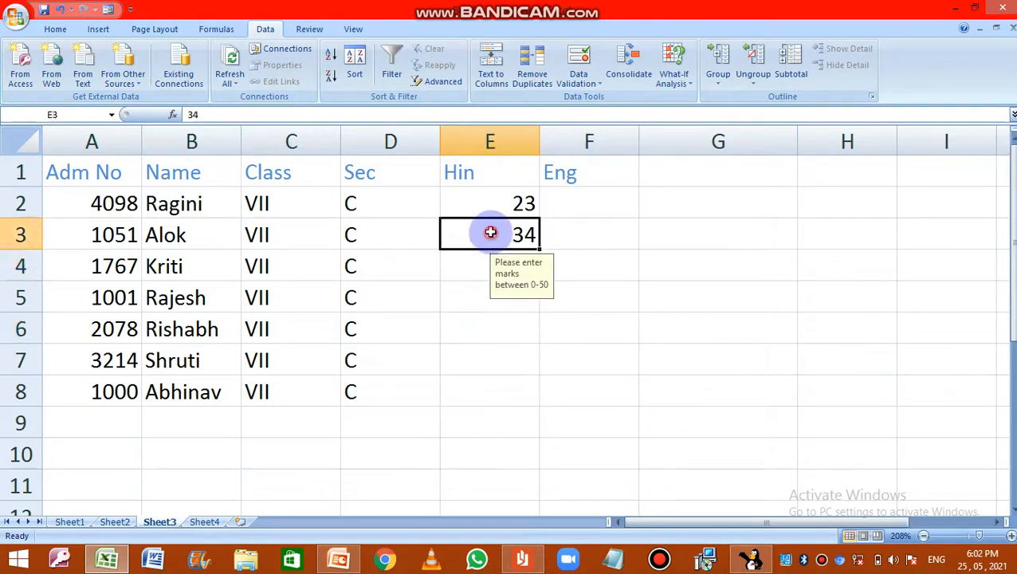
{"action": "left_click", "coordinate": [490, 209]}
{"action": "left_click", "coordinate": [487, 255]}
{"action": "left_click", "coordinate": [471, 323]}
{"action": "left_click", "coordinate": [473, 354]}
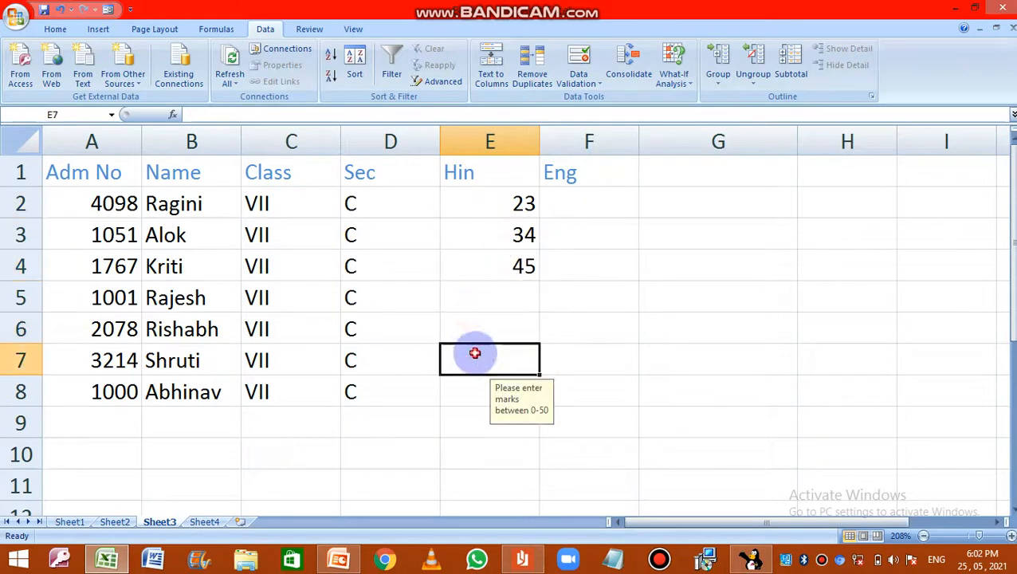
{"action": "left_click", "coordinate": [466, 394]}
{"action": "left_click", "coordinate": [477, 426]}
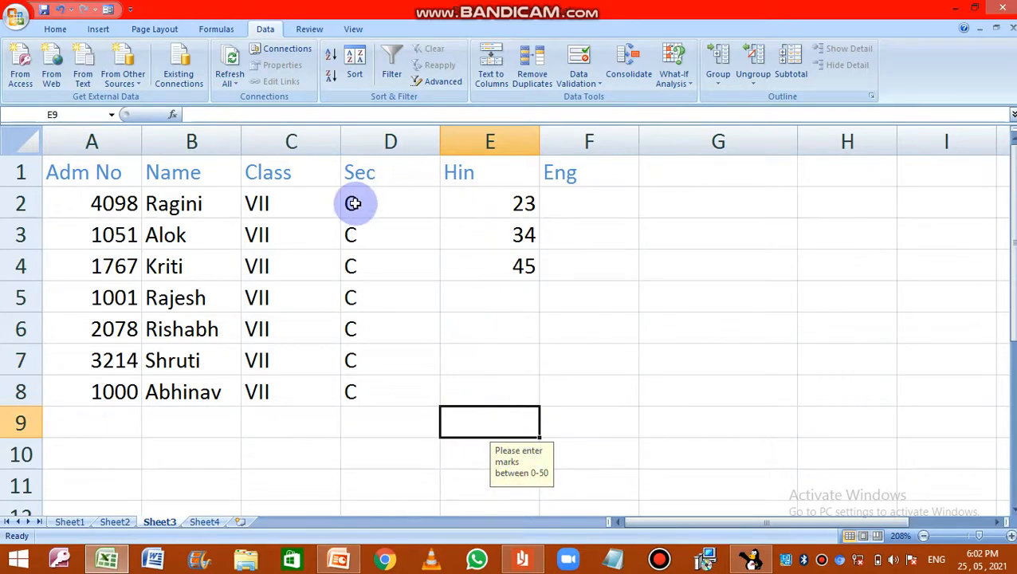
Step: Check the Class and Sec columns for input messages and compare them with the Hin header cell
{"action": "left_click", "coordinate": [283, 205]}
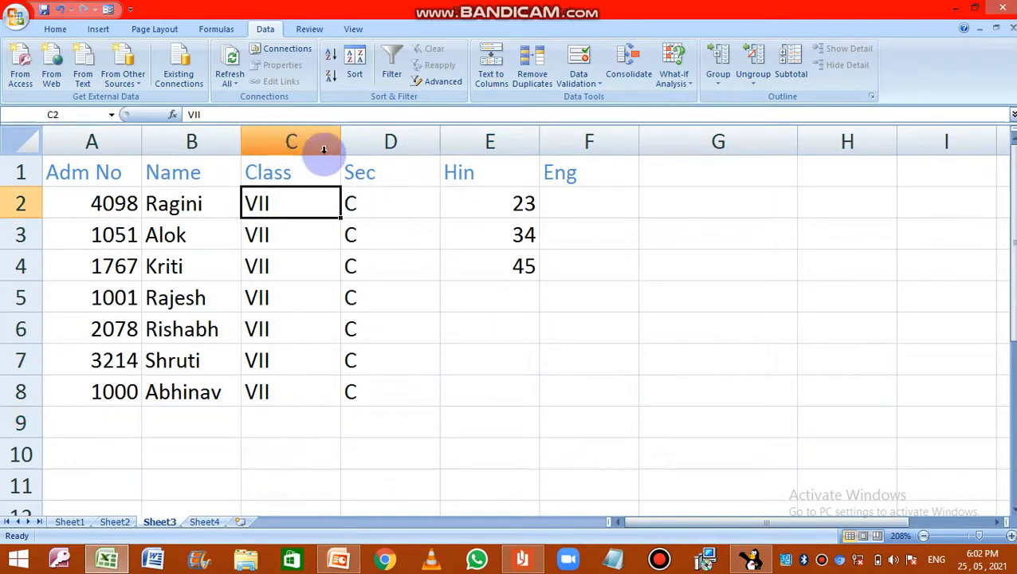
{"action": "left_click", "coordinate": [374, 141]}
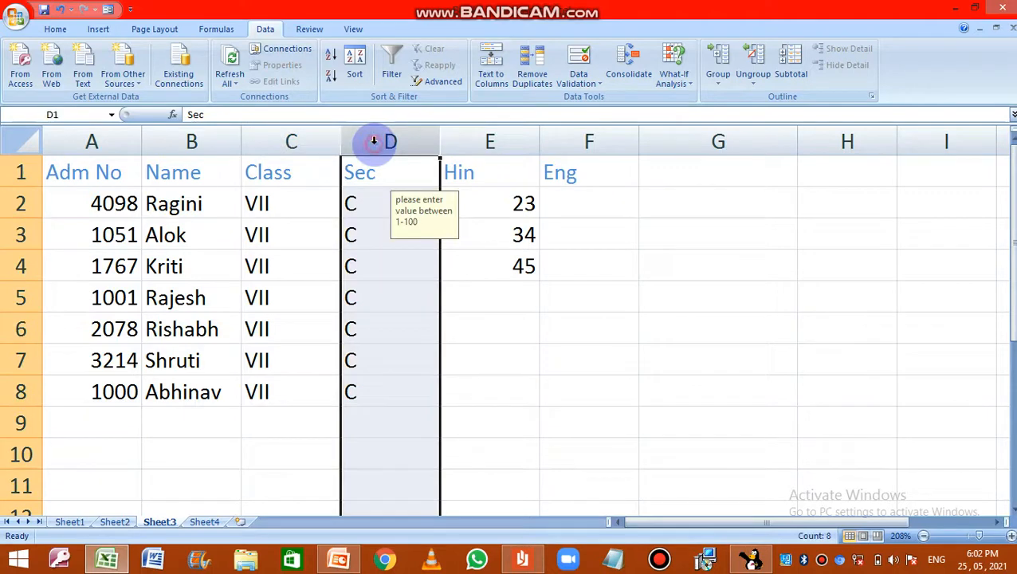
{"action": "left_click", "coordinate": [244, 158]}
{"action": "left_click", "coordinate": [534, 158]}
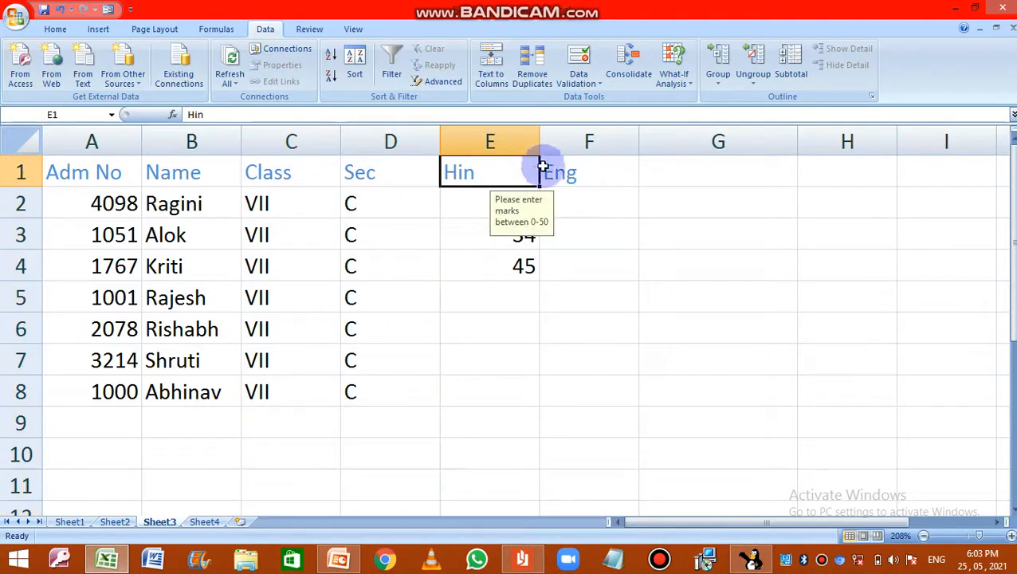
Step: Enter 12 as the Hin mark in cell E5
{"action": "left_click", "coordinate": [517, 292]}
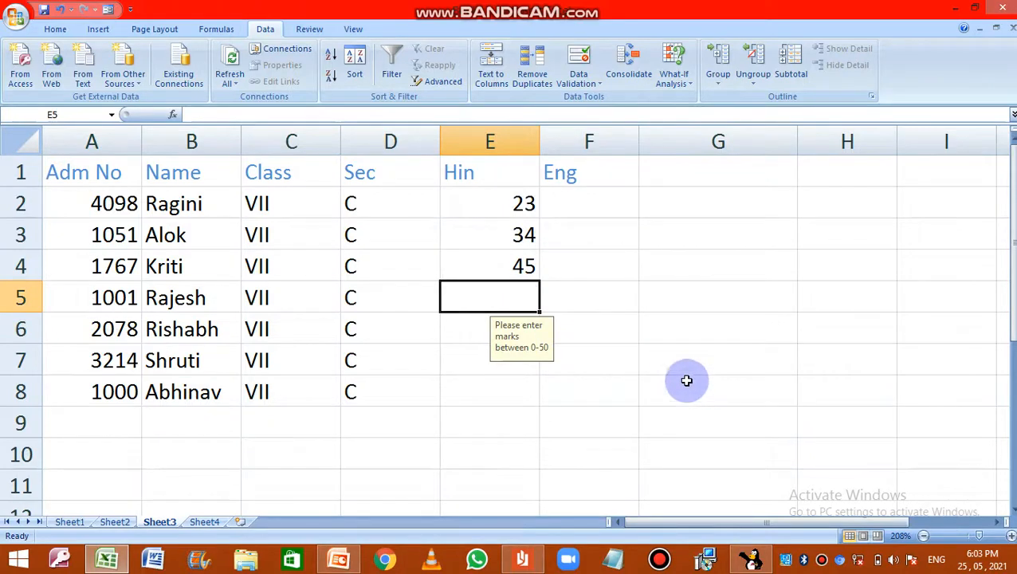
{"action": "type", "text": "12"}
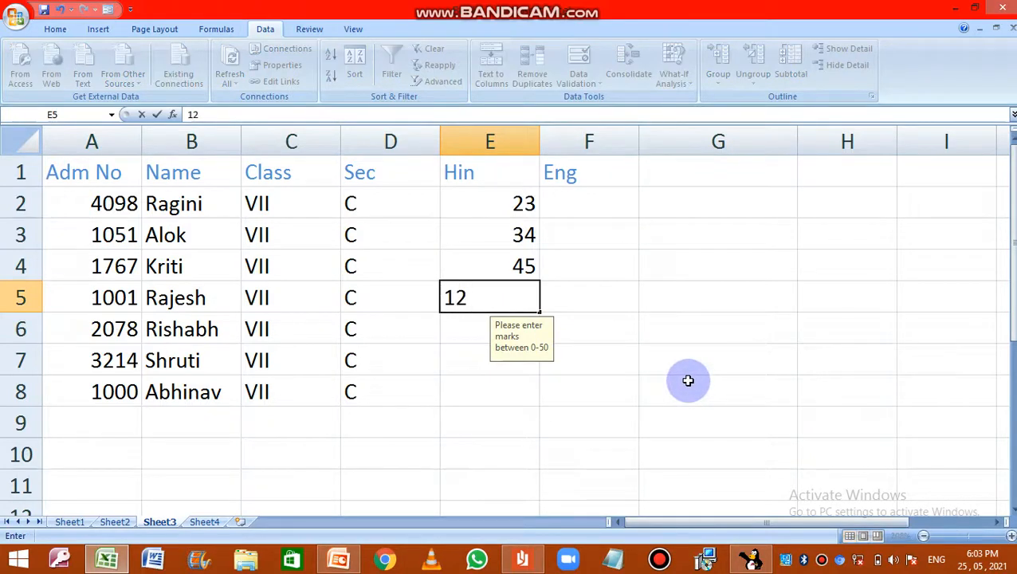
{"action": "key", "text": "Return"}
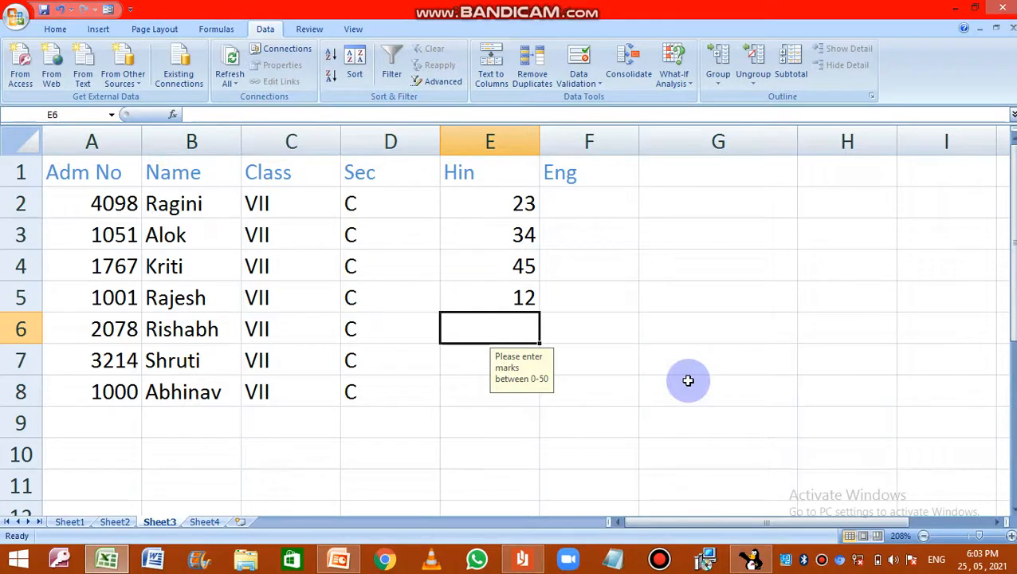
Step: Test the validation by trying to enter 55 and 500 as the Hin mark in cell E6, choosing to retry after each
{"action": "type", "text": "55"}
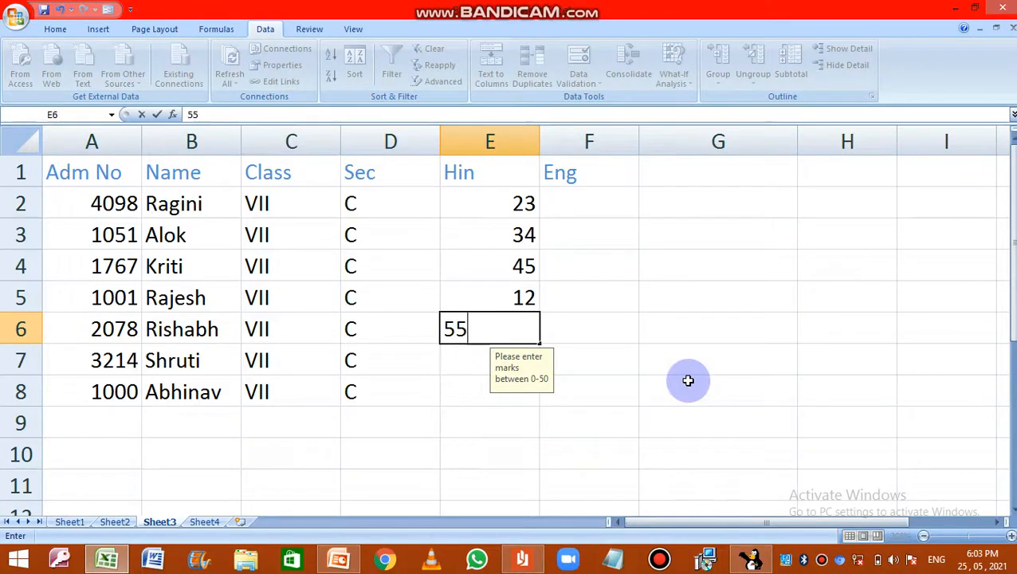
{"action": "key", "text": "Return"}
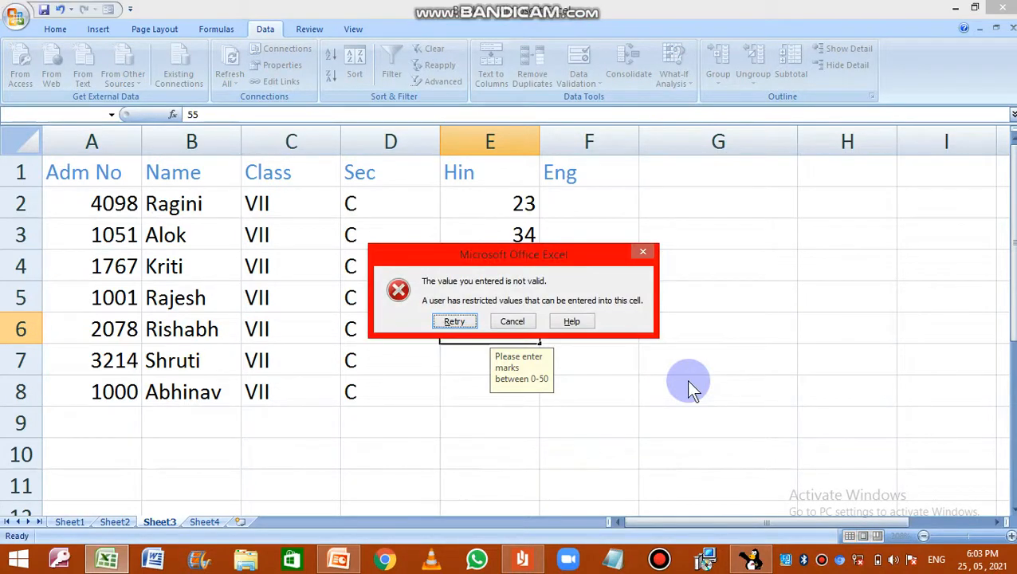
{"action": "left_click_drag", "start_coordinate": [513, 256], "coordinate": [751, 216]}
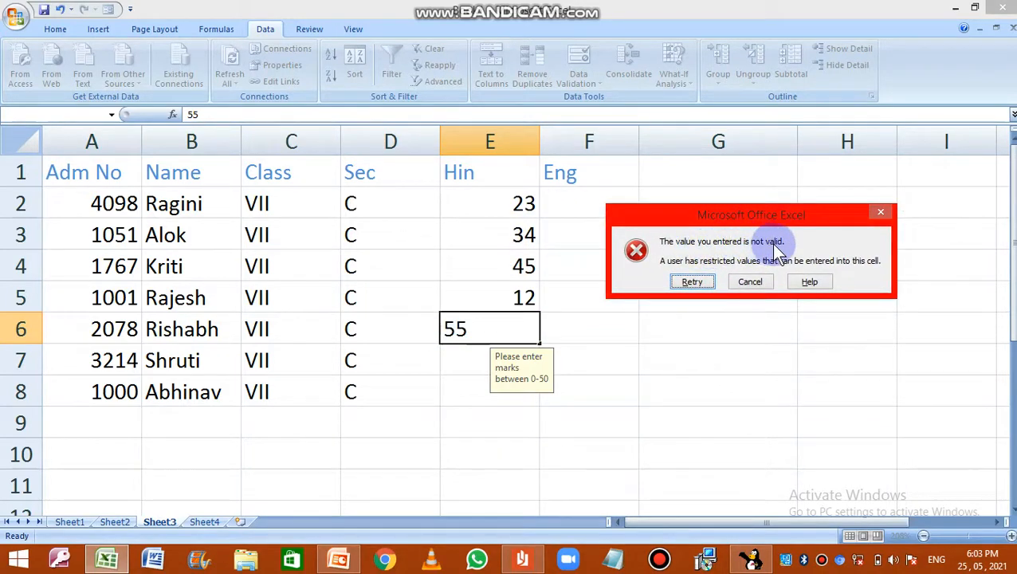
{"action": "left_click", "coordinate": [694, 281]}
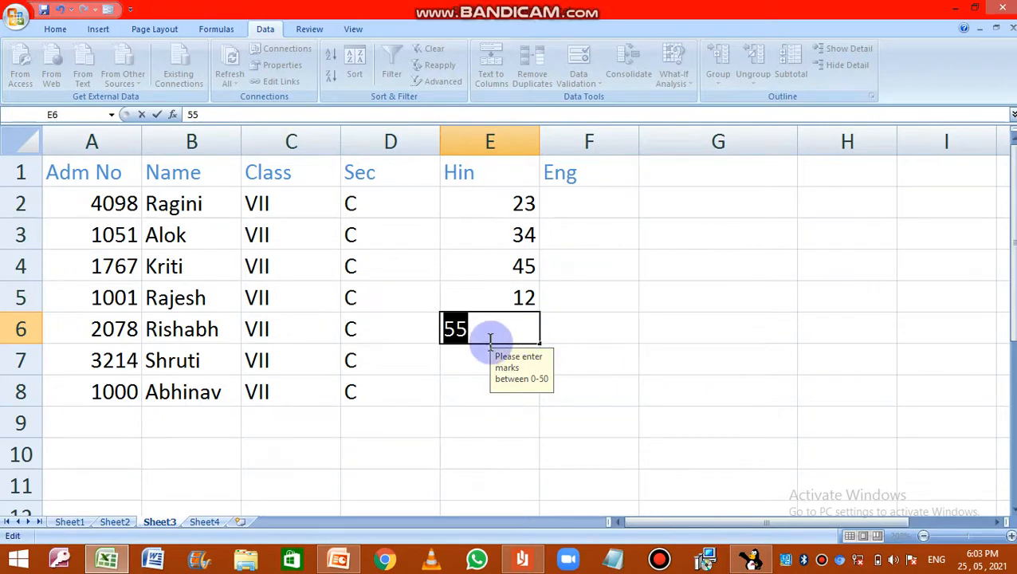
{"action": "type", "text": "500"}
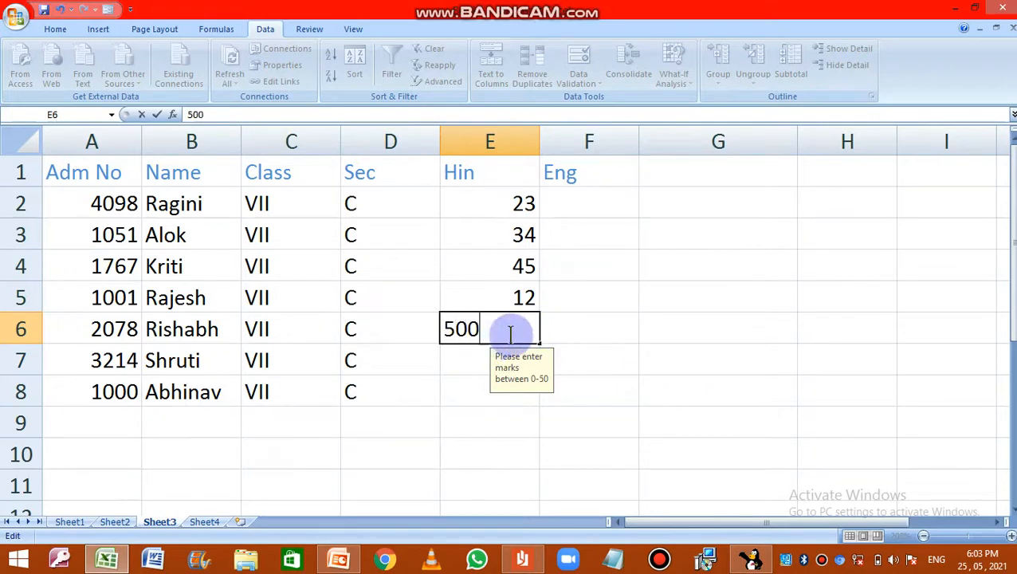
{"action": "key", "text": "Return"}
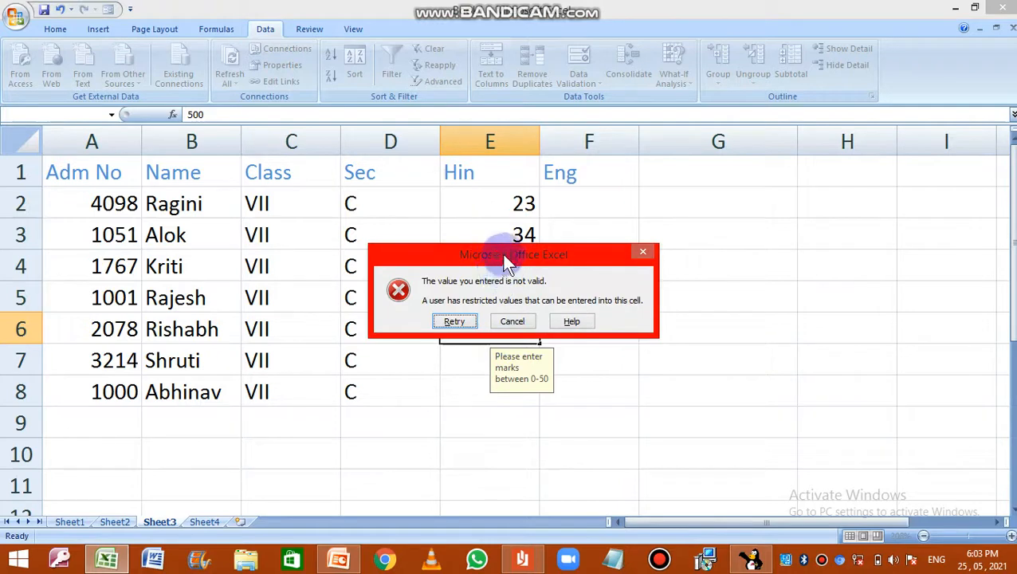
{"action": "left_click_drag", "start_coordinate": [501, 252], "coordinate": [732, 251]}
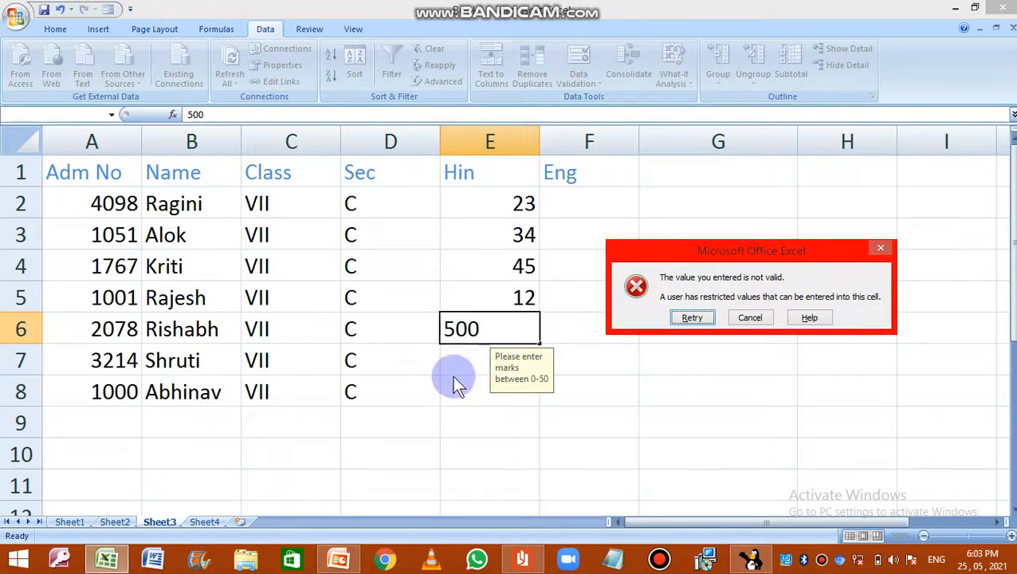
{"action": "left_click", "coordinate": [709, 320]}
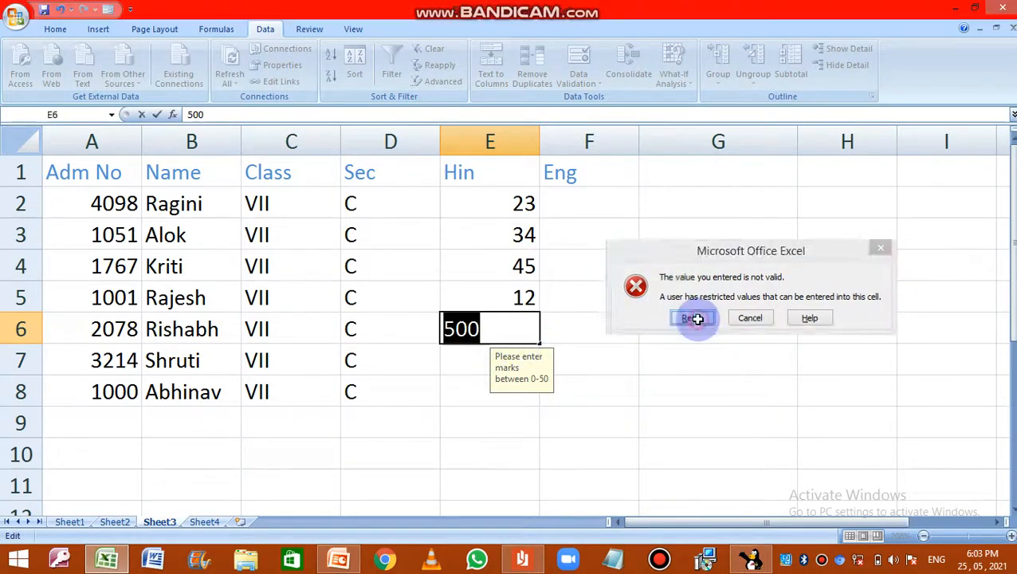
Step: Replace the entry in cell E6 with a Hin mark of 38
{"action": "key", "text": "BackSpace"}
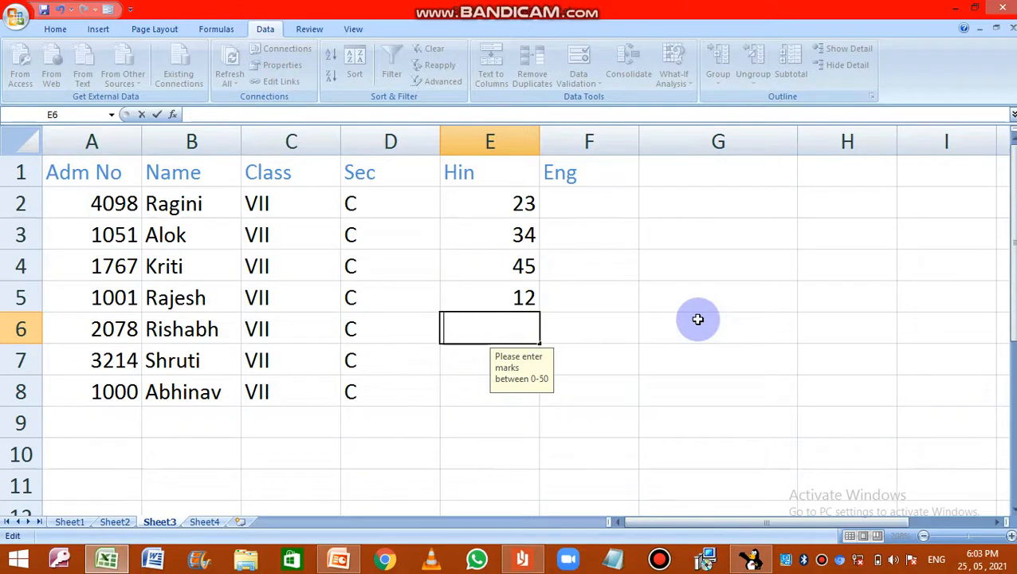
{"action": "type", "text": "38"}
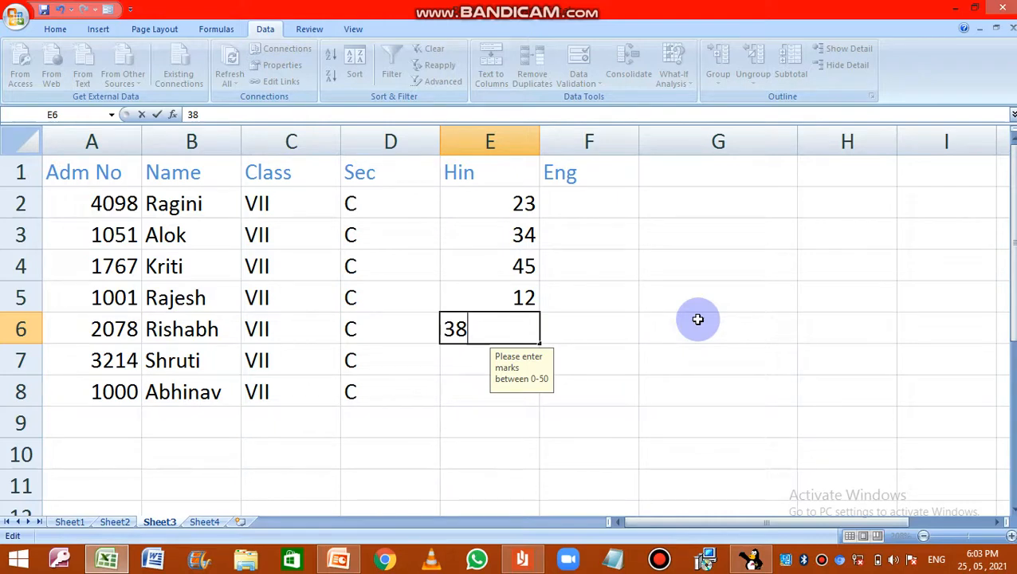
{"action": "key", "text": "Return"}
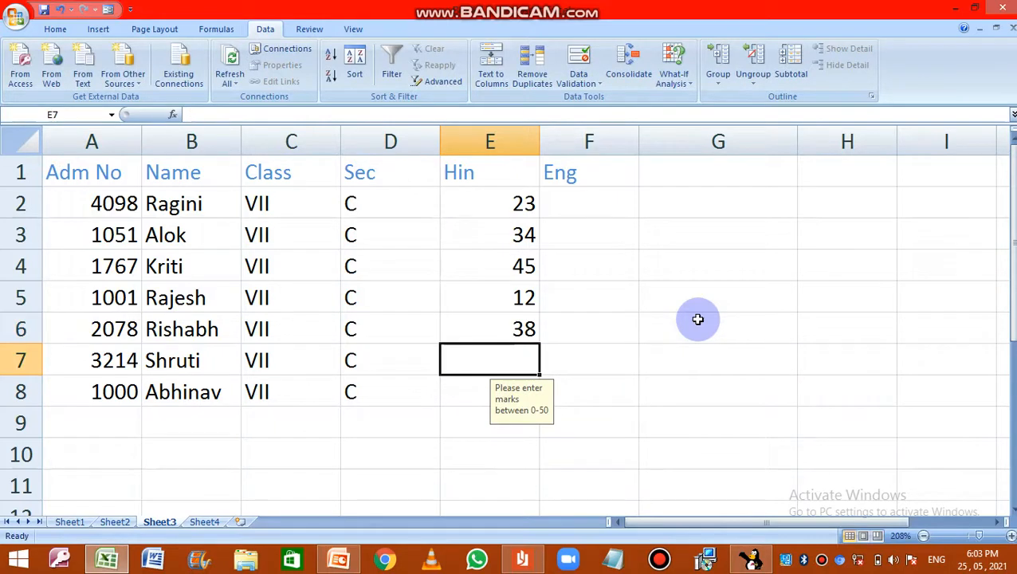
Step: Enter the Eng marks 23 and 34 in cells F2 and F3
{"action": "left_click", "coordinate": [565, 205]}
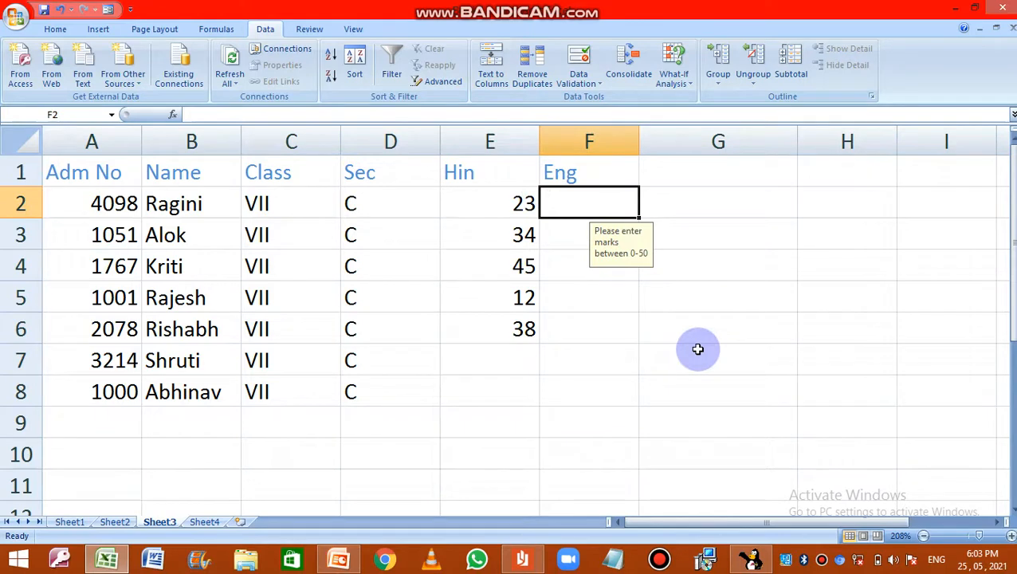
{"action": "type", "text": "23"}
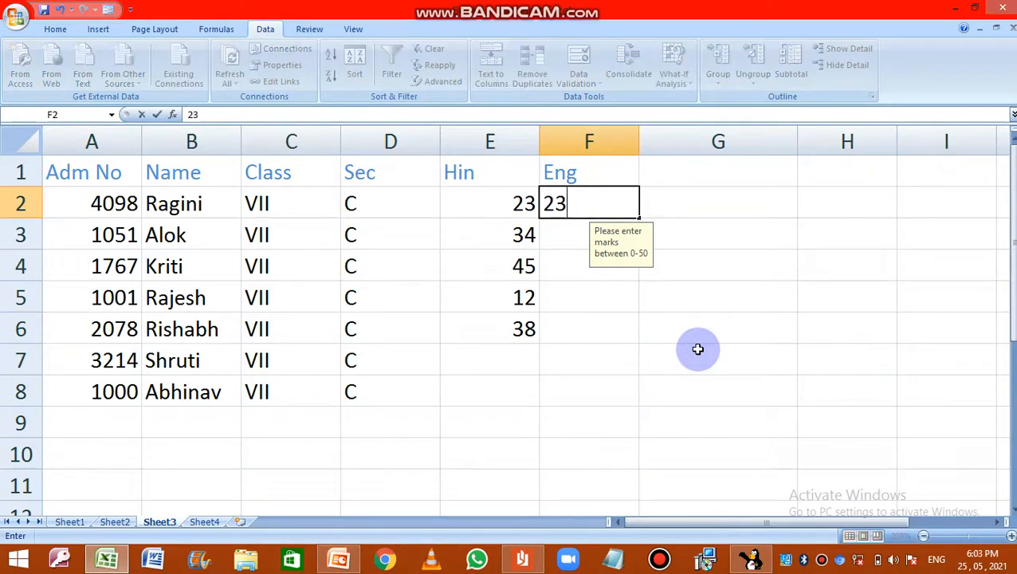
{"action": "key", "text": "Return"}
{"action": "type", "text": "34"}
{"action": "key", "text": "Return"}
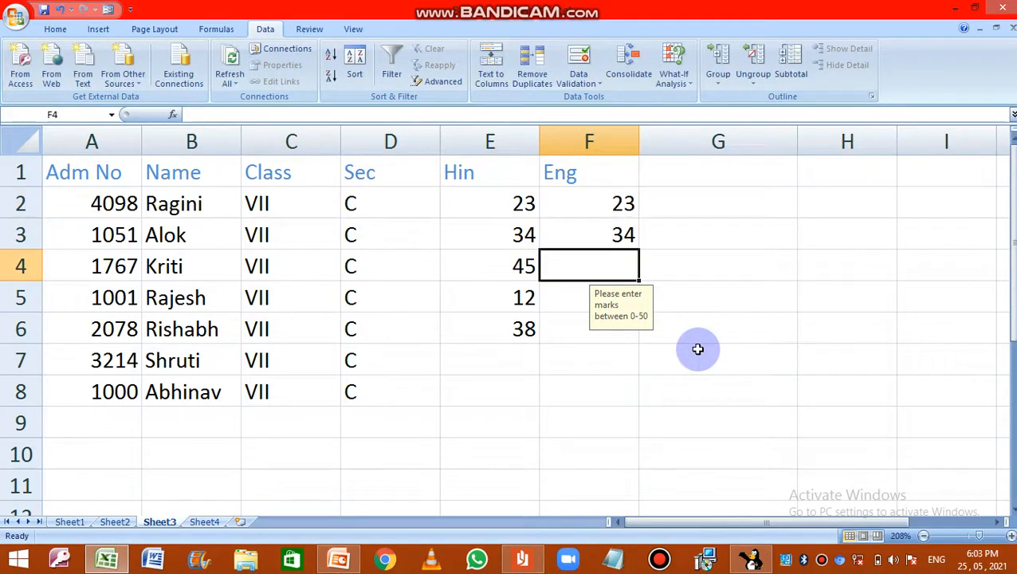
Step: Test the validation on the Eng column by trying to enter 444 in cell F4
{"action": "type", "text": "444"}
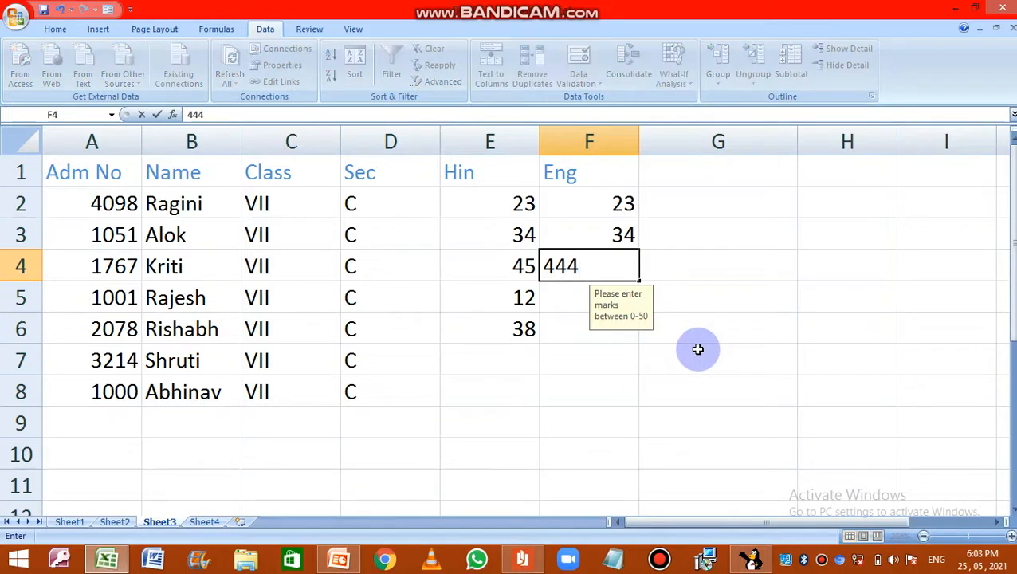
{"action": "key", "text": "Return"}
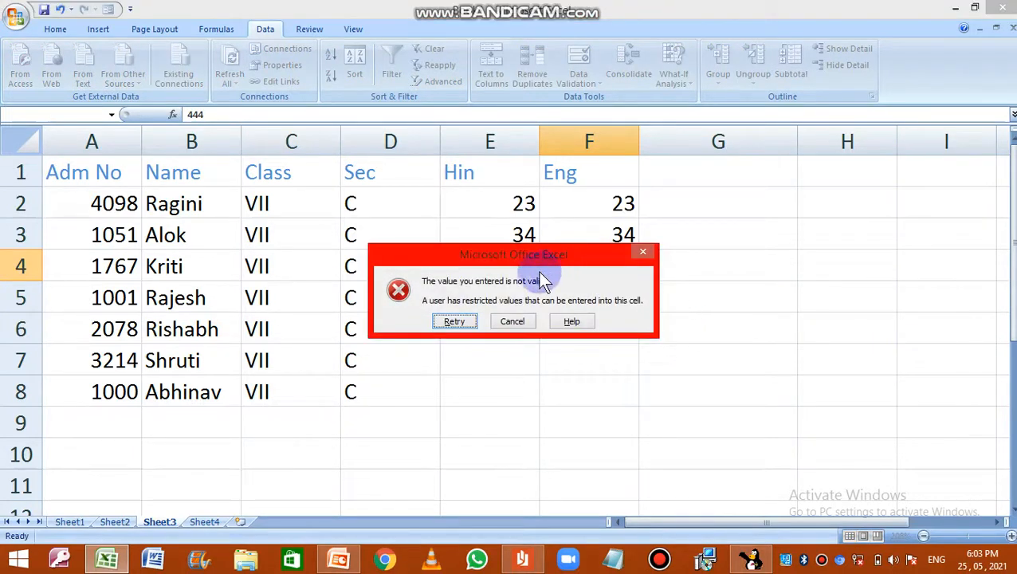
{"action": "left_click_drag", "start_coordinate": [536, 259], "coordinate": [835, 265]}
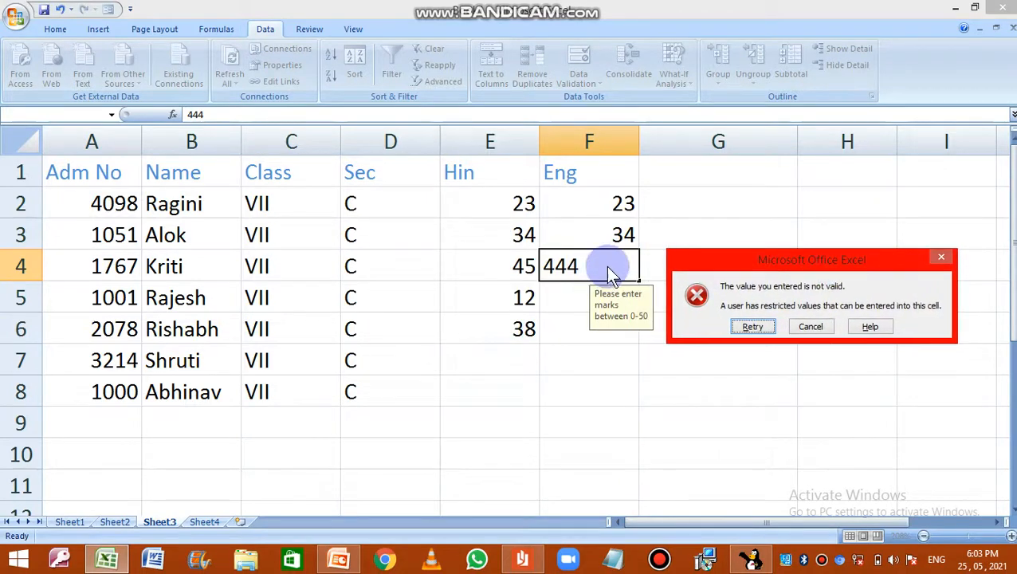